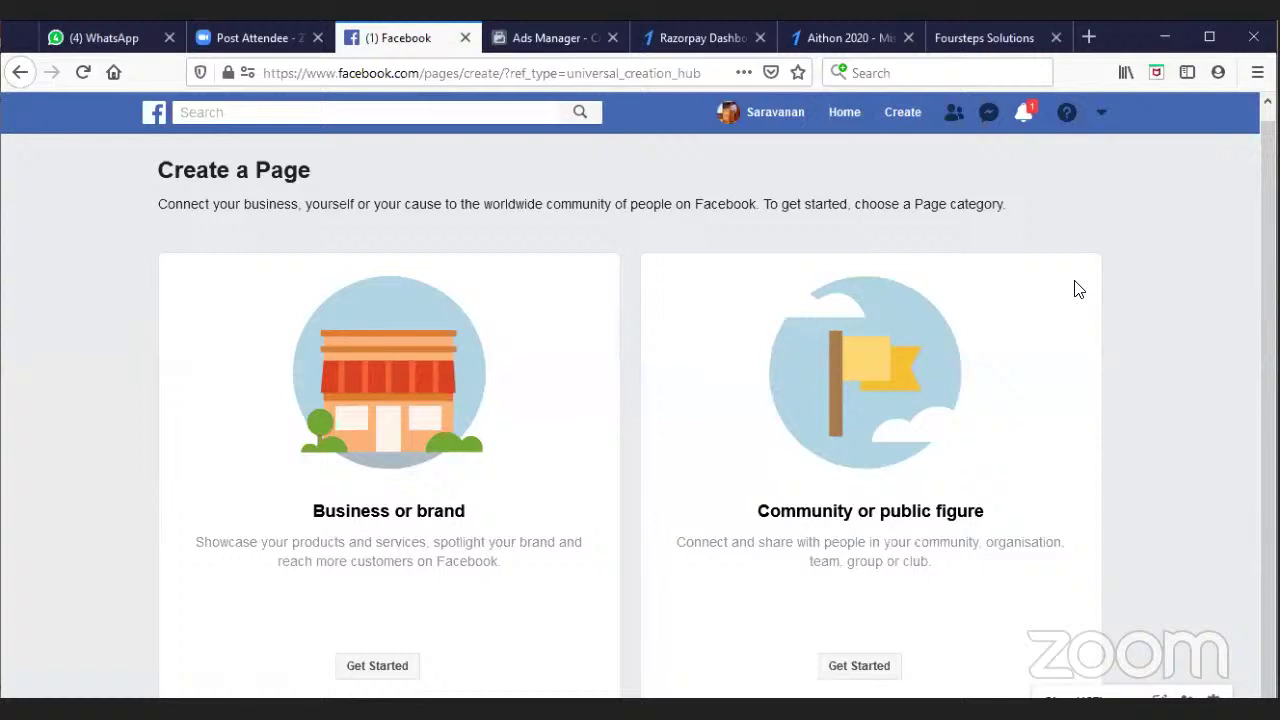
# Step: Start creating a new ad and look over the marketing objectives offered for the campaign
pyautogui.click(908, 116)
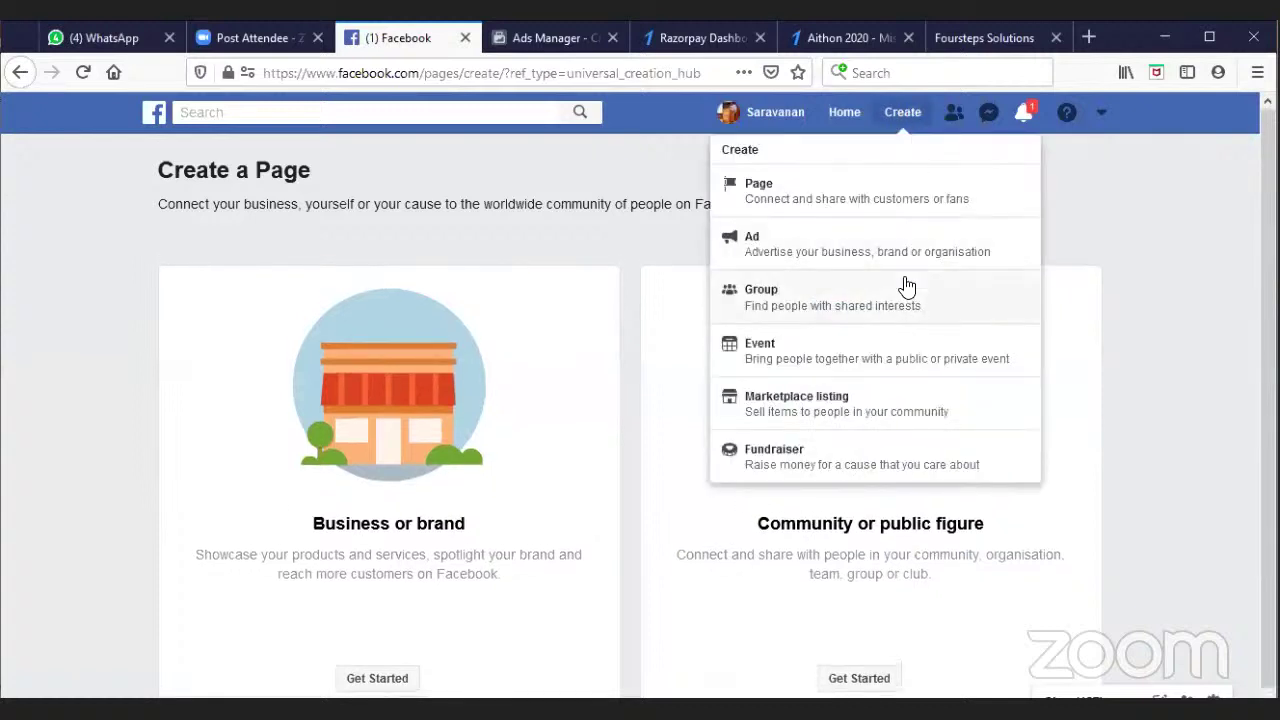
pyautogui.click(786, 250)
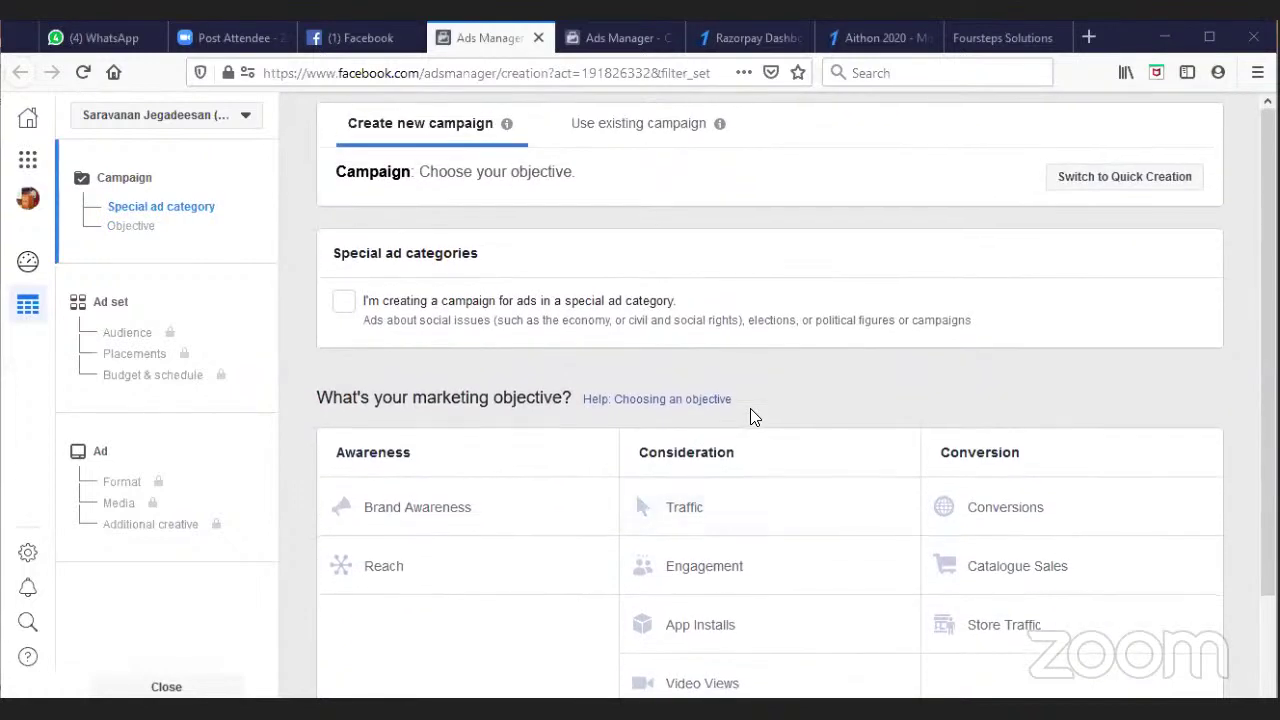
pyautogui.scroll(-1, 753, 417)
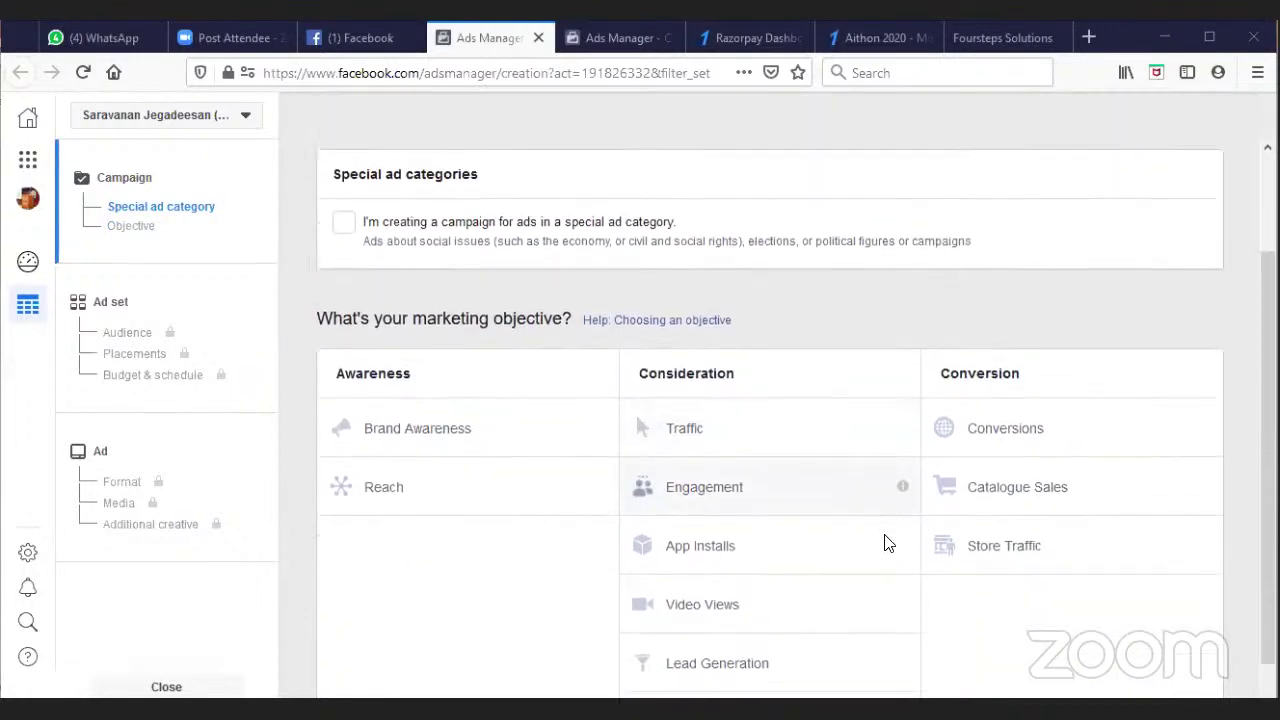
pyautogui.scroll(1, 885, 543)
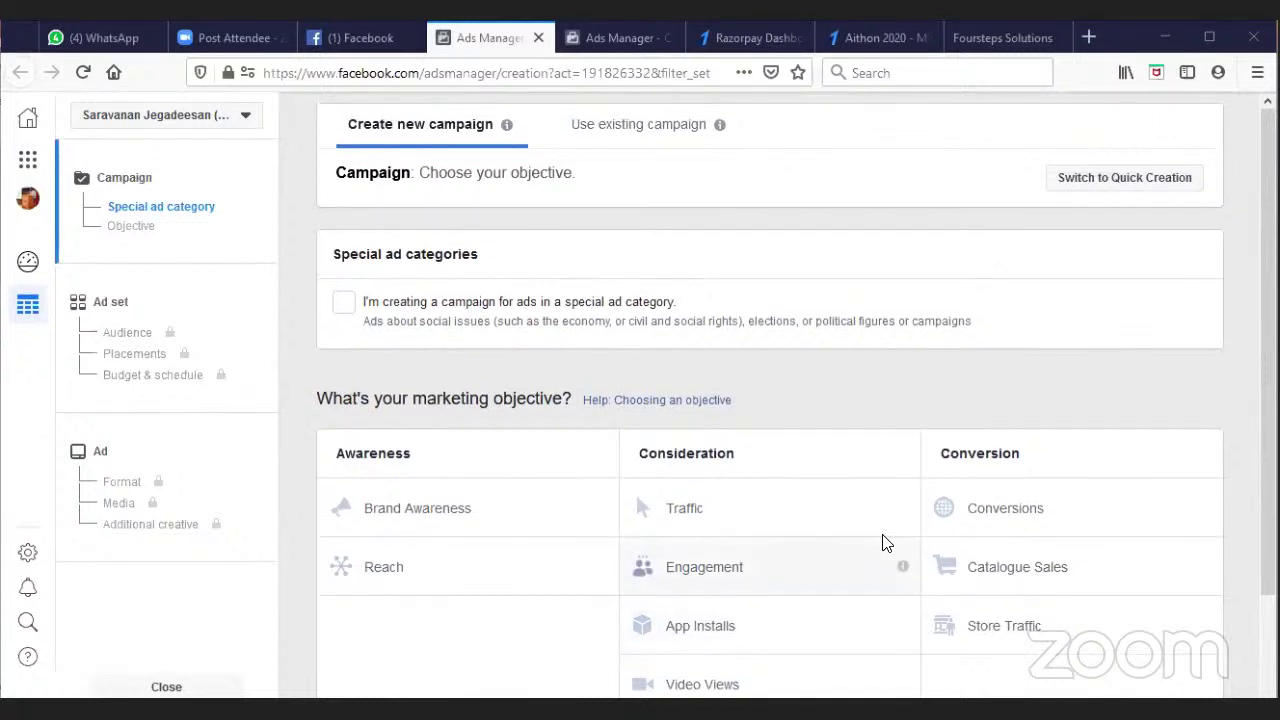
pyautogui.scroll(-1, 860, 535)
pyautogui.scroll(1, 863, 535)
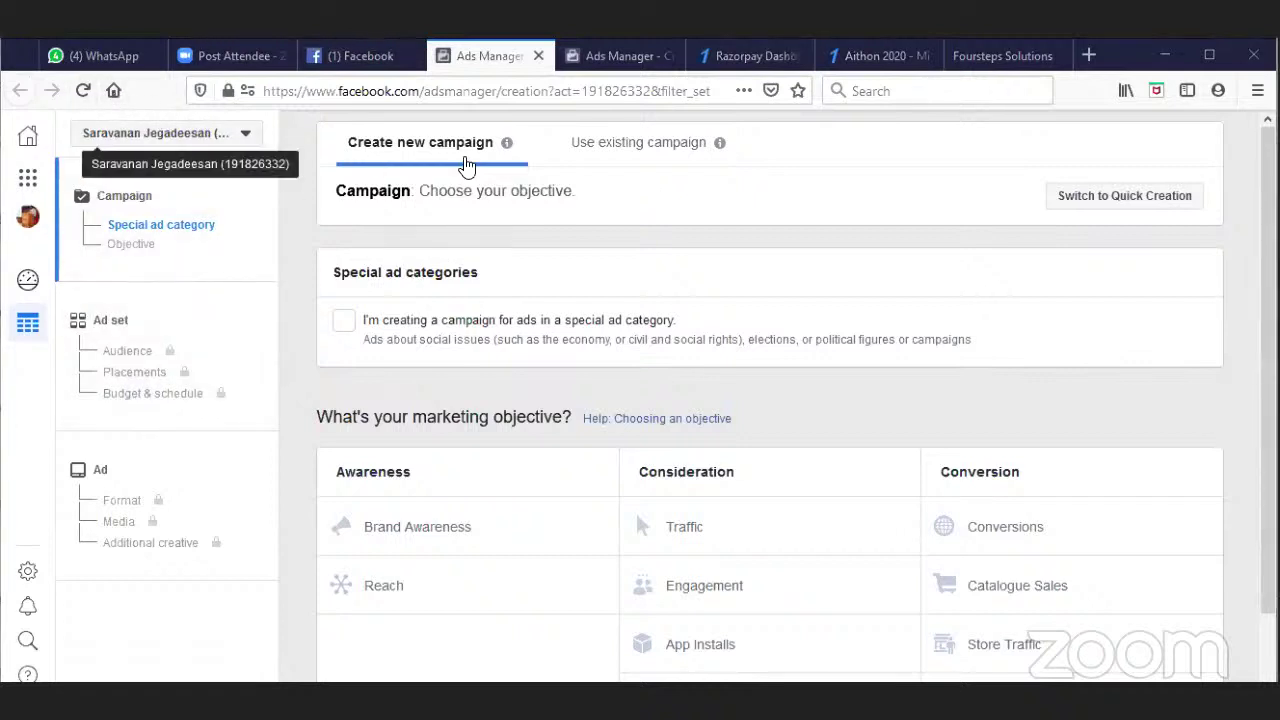
# Step: Return to the Facebook home feed, open the Foursteps Training Solution page and maximize the browser window
pyautogui.click(355, 55)
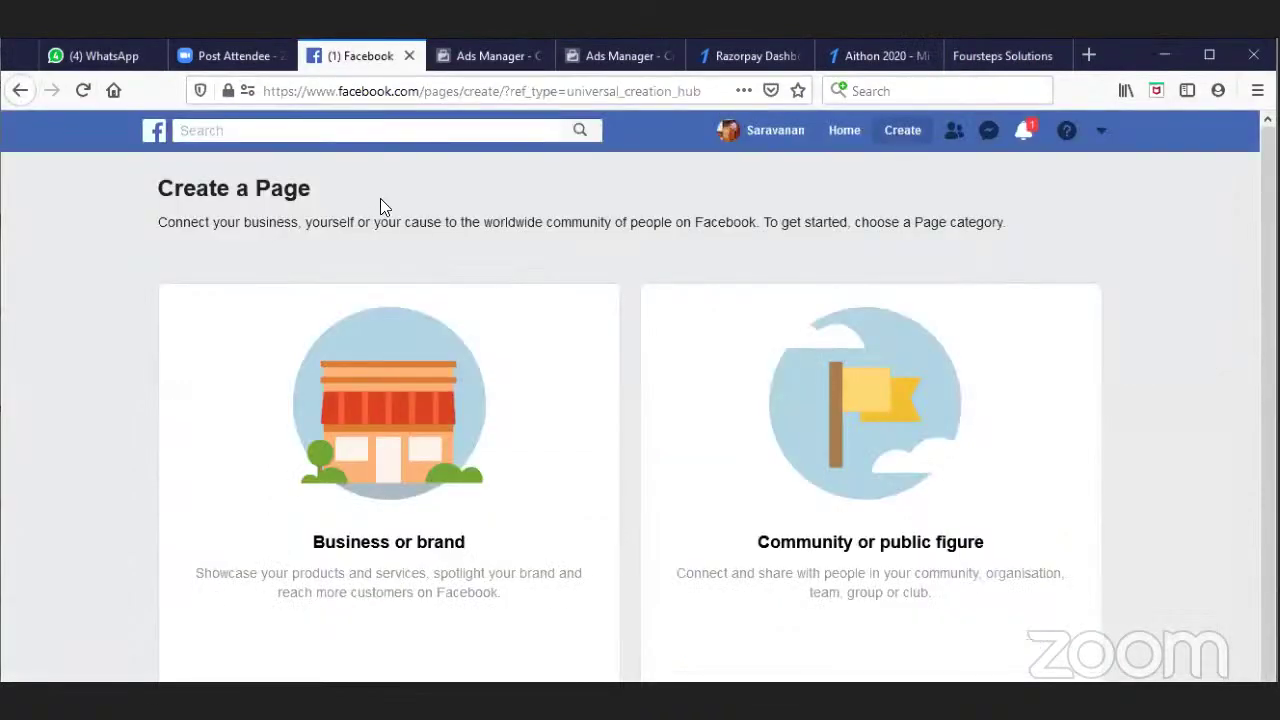
pyautogui.click(156, 131)
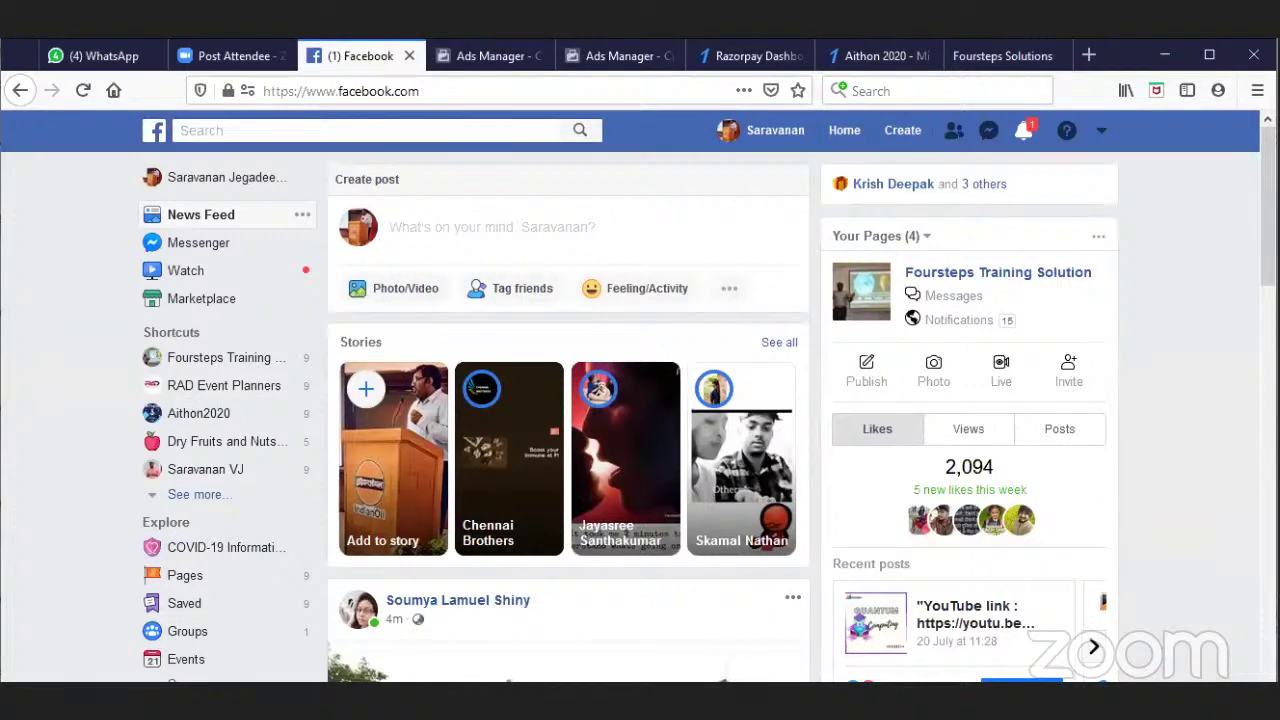
pyautogui.click(1043, 278)
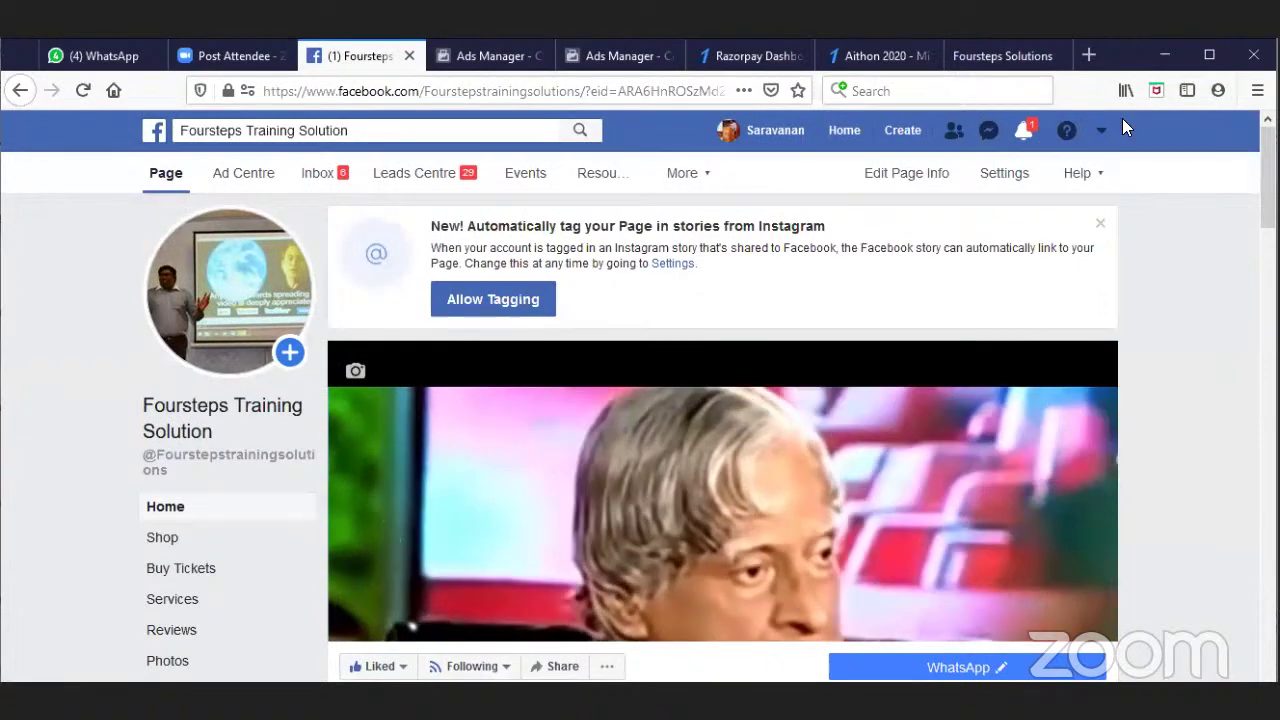
pyautogui.click(1208, 56)
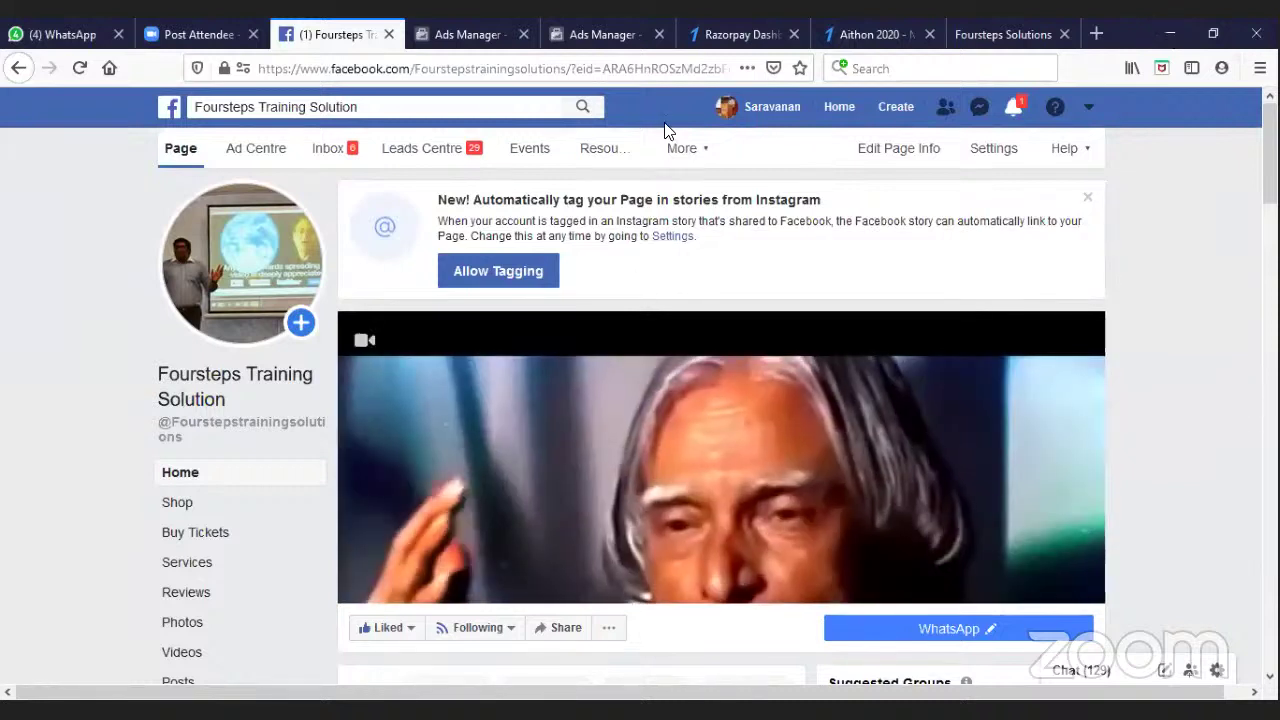
# Step: Open the Zoom meeting link from the invitation in the WhatsApp chat and launch it with Zoom Meetings
pyautogui.click(208, 26)
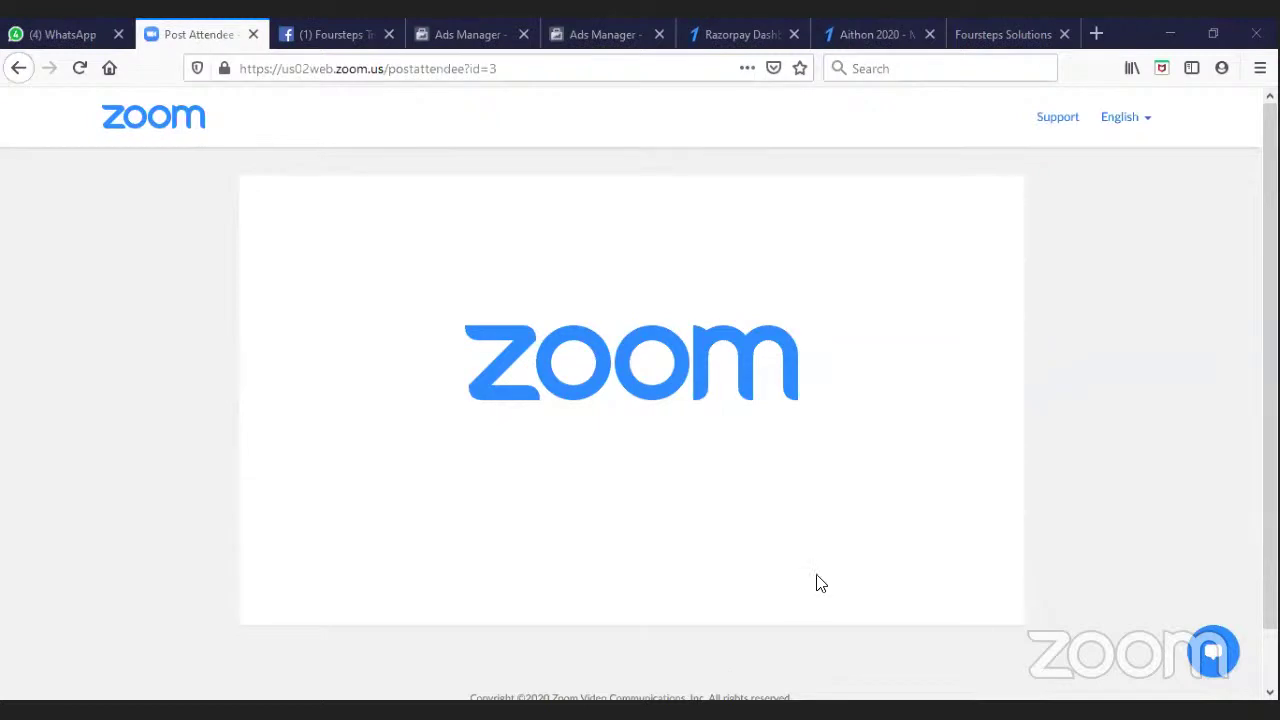
pyautogui.click(43, 38)
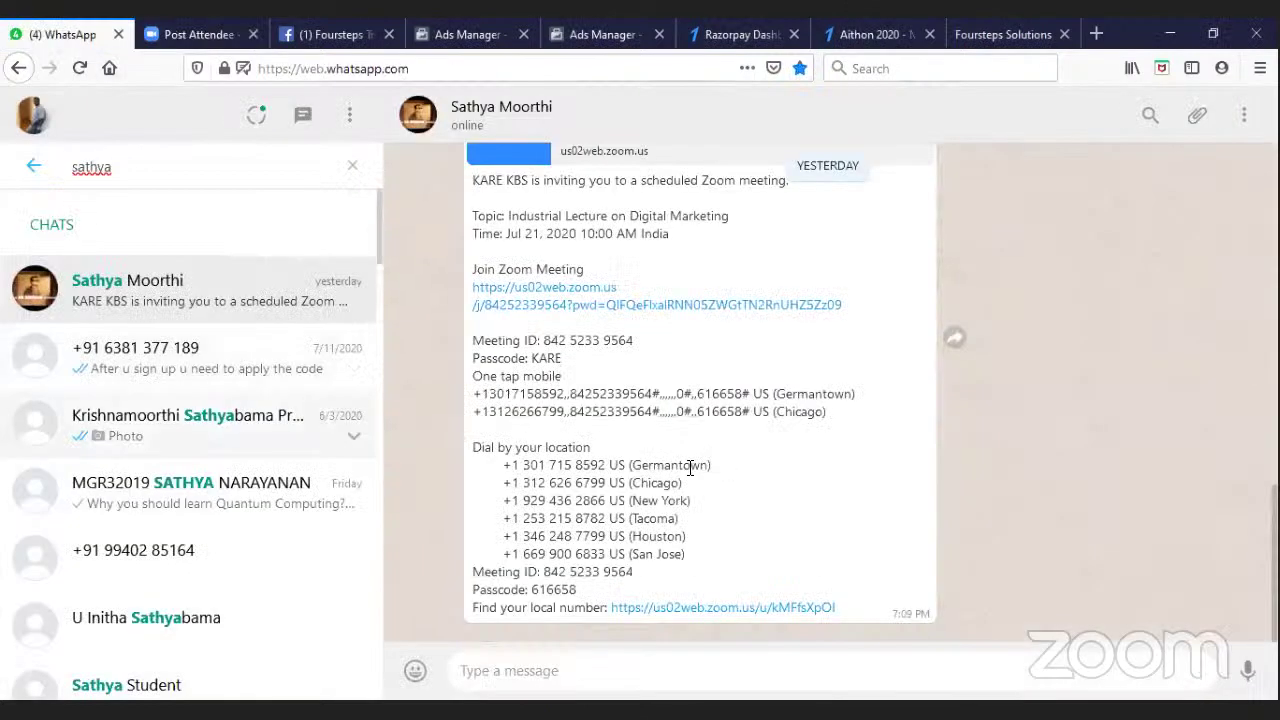
pyautogui.click(790, 308)
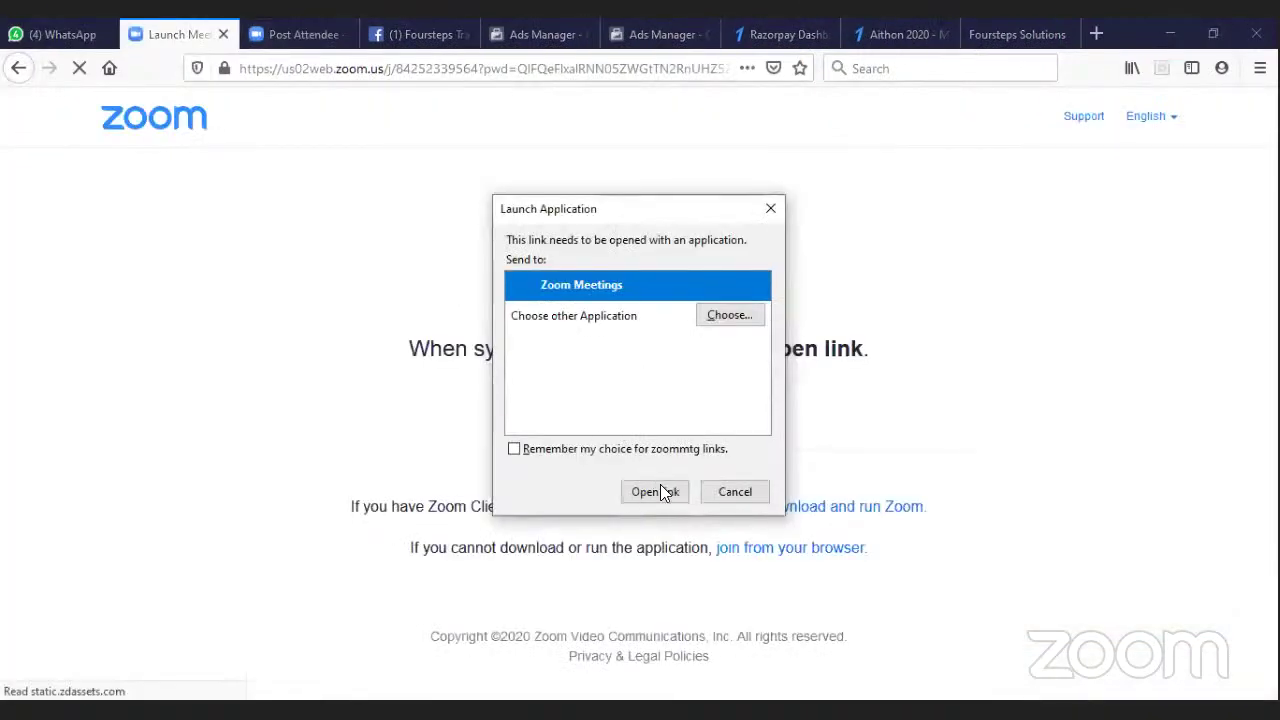
pyautogui.click(658, 491)
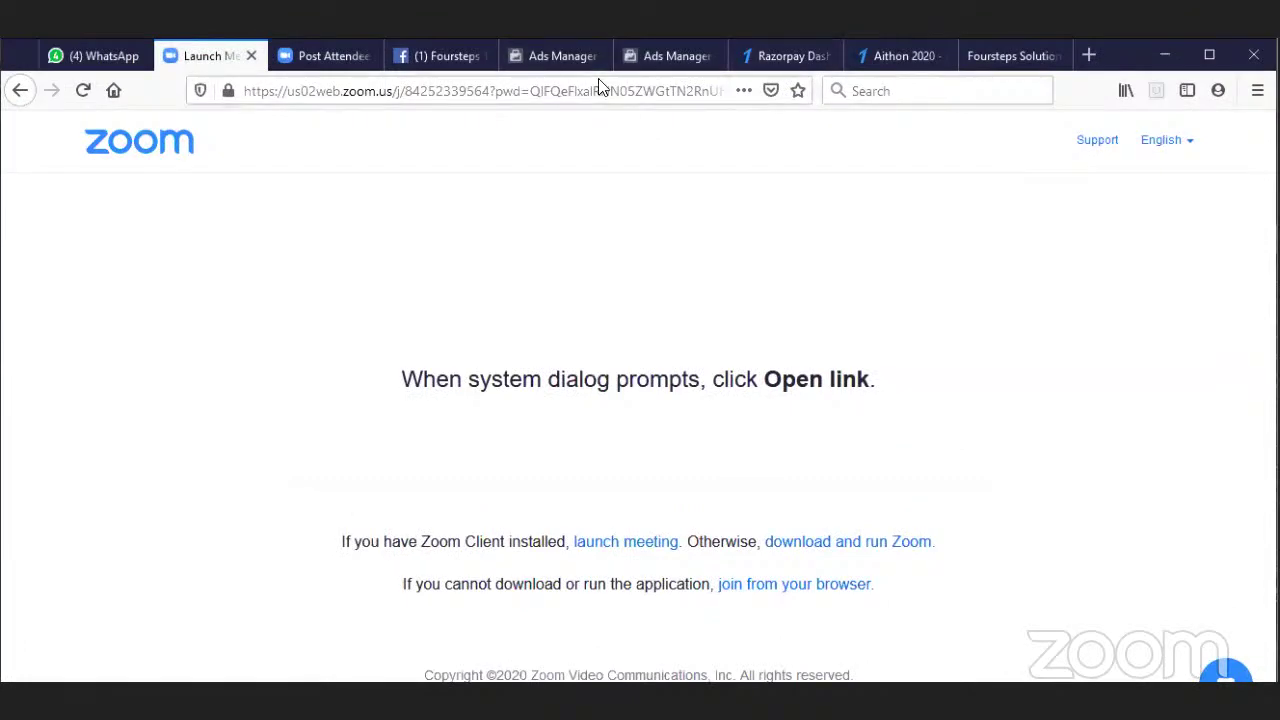
# Step: Return to the Foursteps Training Solution page on Facebook and look through its photos, posts and page information
pyautogui.click(440, 55)
pyautogui.scroll(-5, 902, 320)
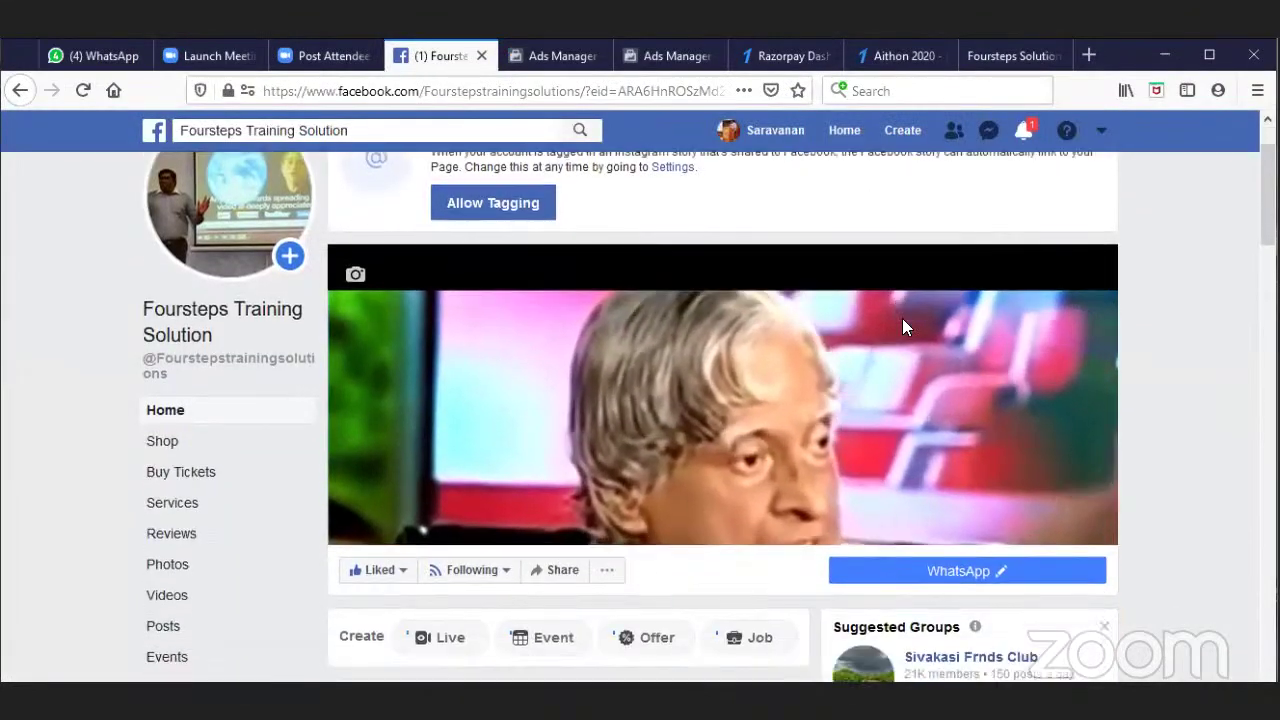
pyautogui.scroll(-2, 902, 325)
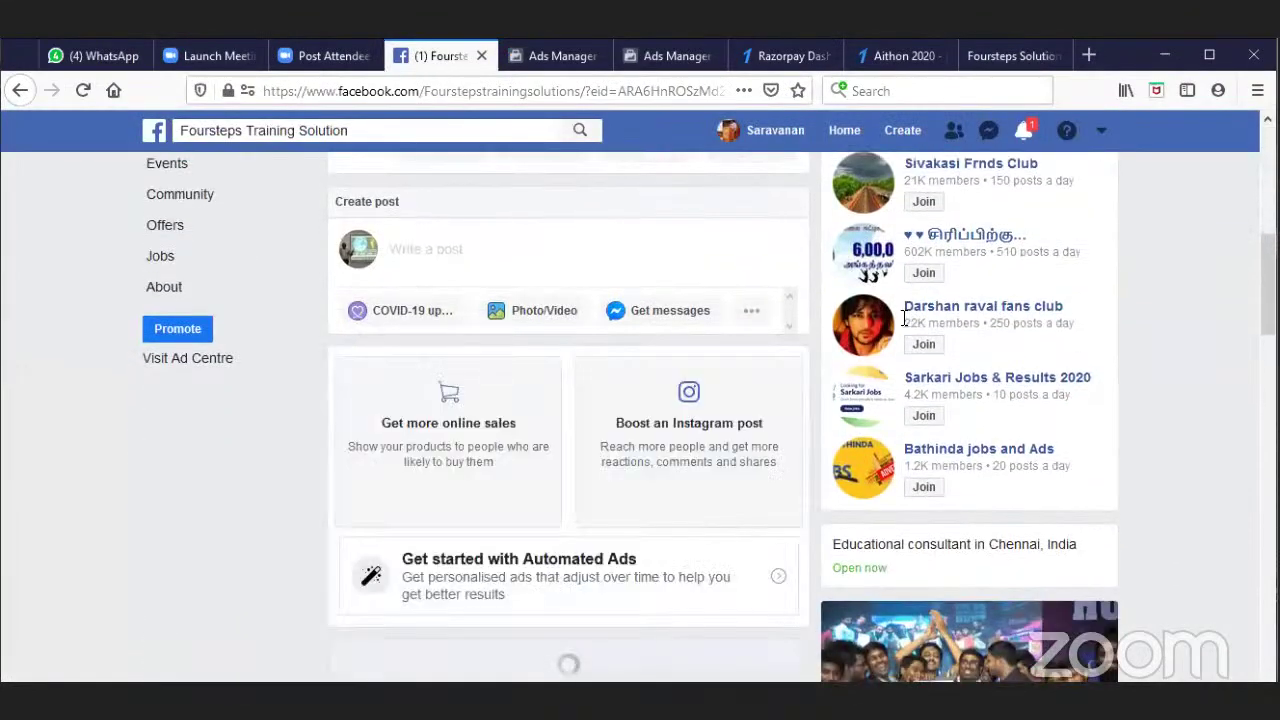
pyautogui.scroll(-2, 904, 327)
pyautogui.scroll(-3, 904, 327)
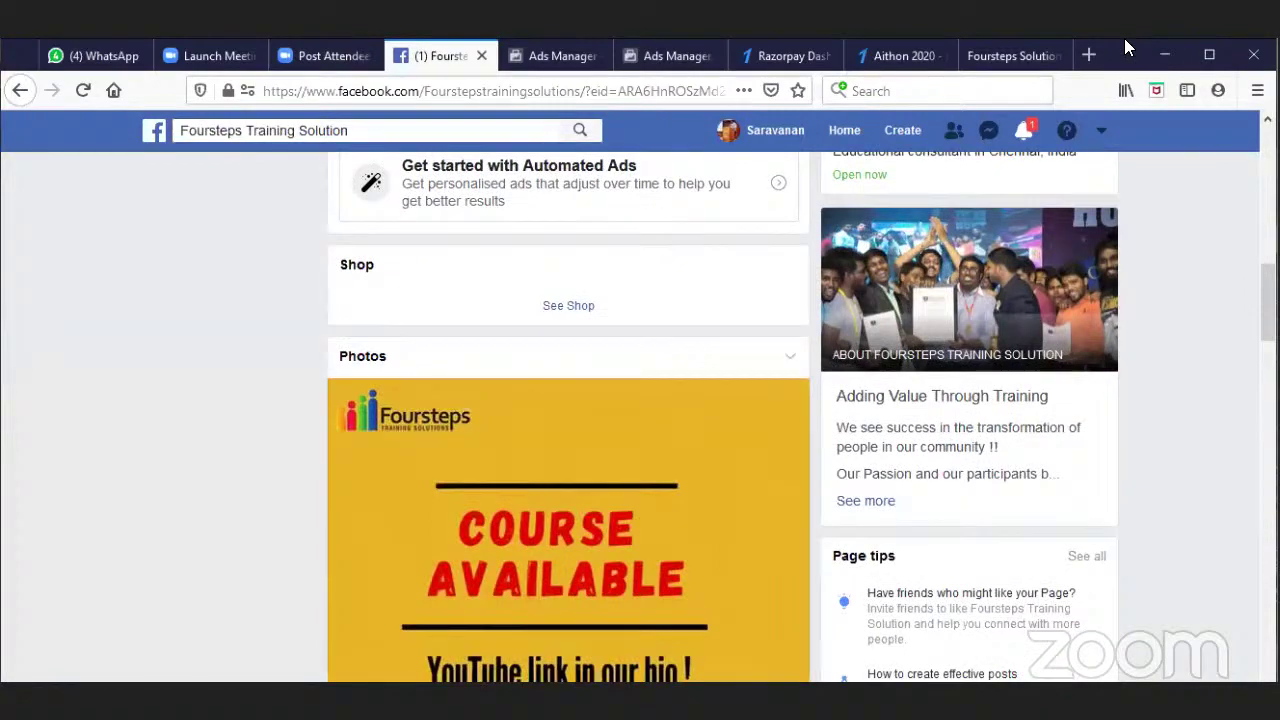
pyautogui.scroll(-3, 571, 338)
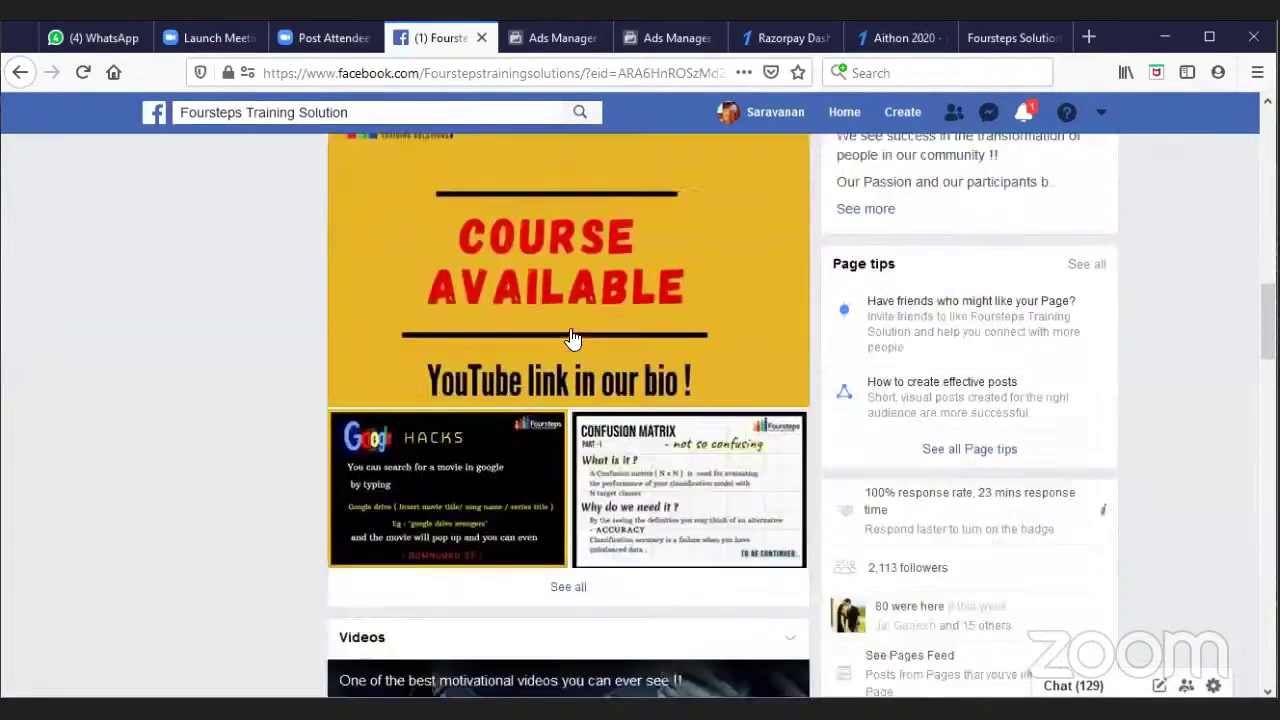
pyautogui.scroll(-12, 571, 338)
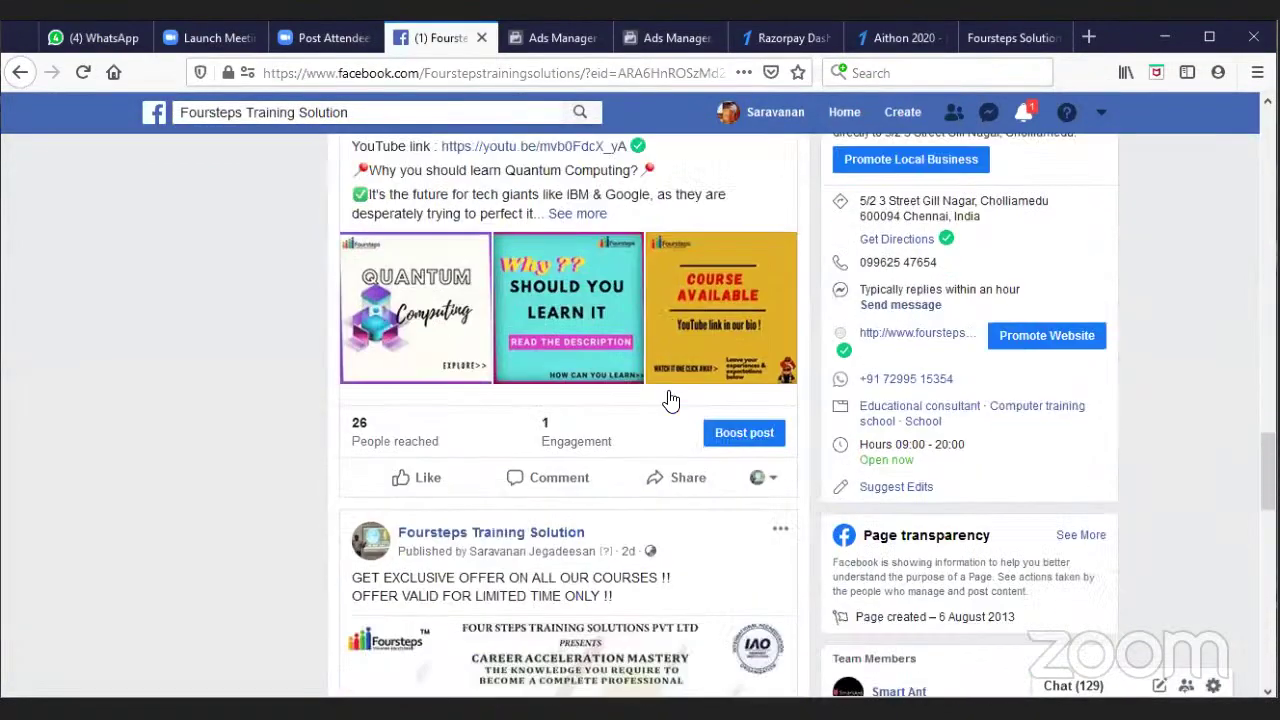
pyautogui.scroll(-9, 670, 400)
pyautogui.scroll(7, 668, 390)
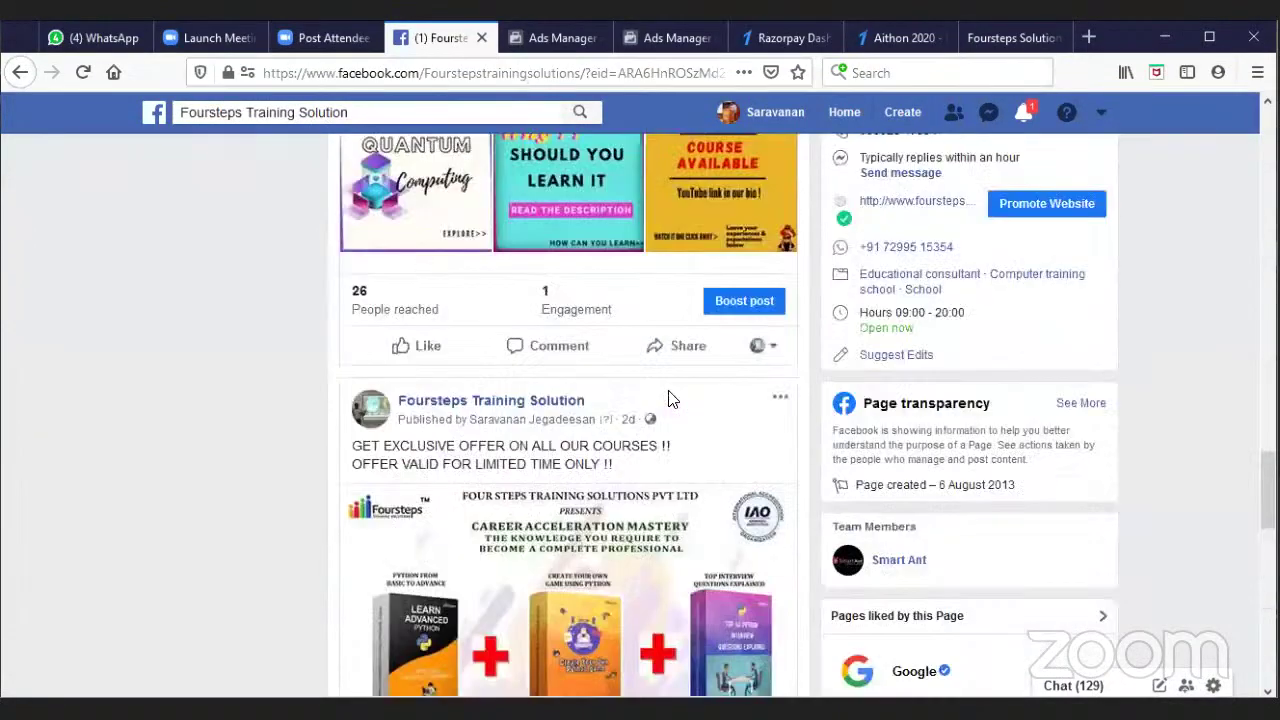
pyautogui.scroll(15, 670, 398)
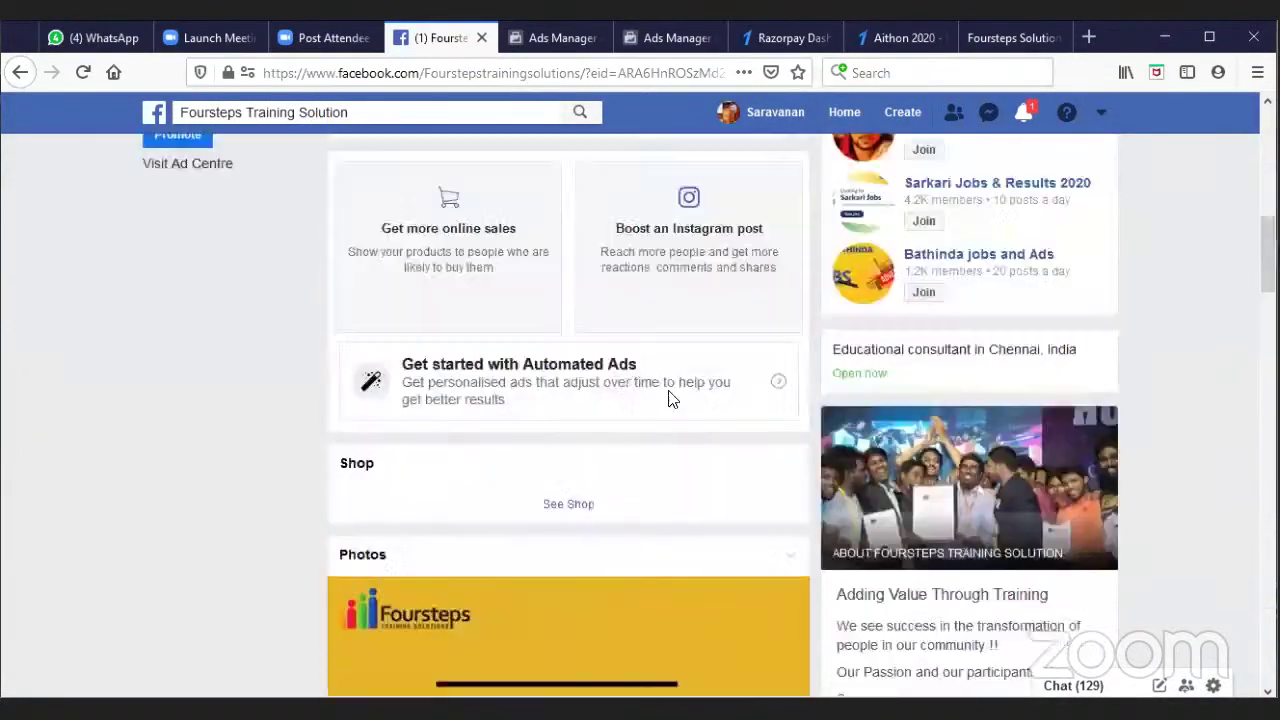
pyautogui.scroll(5, 670, 398)
pyautogui.scroll(-1, 500, 445)
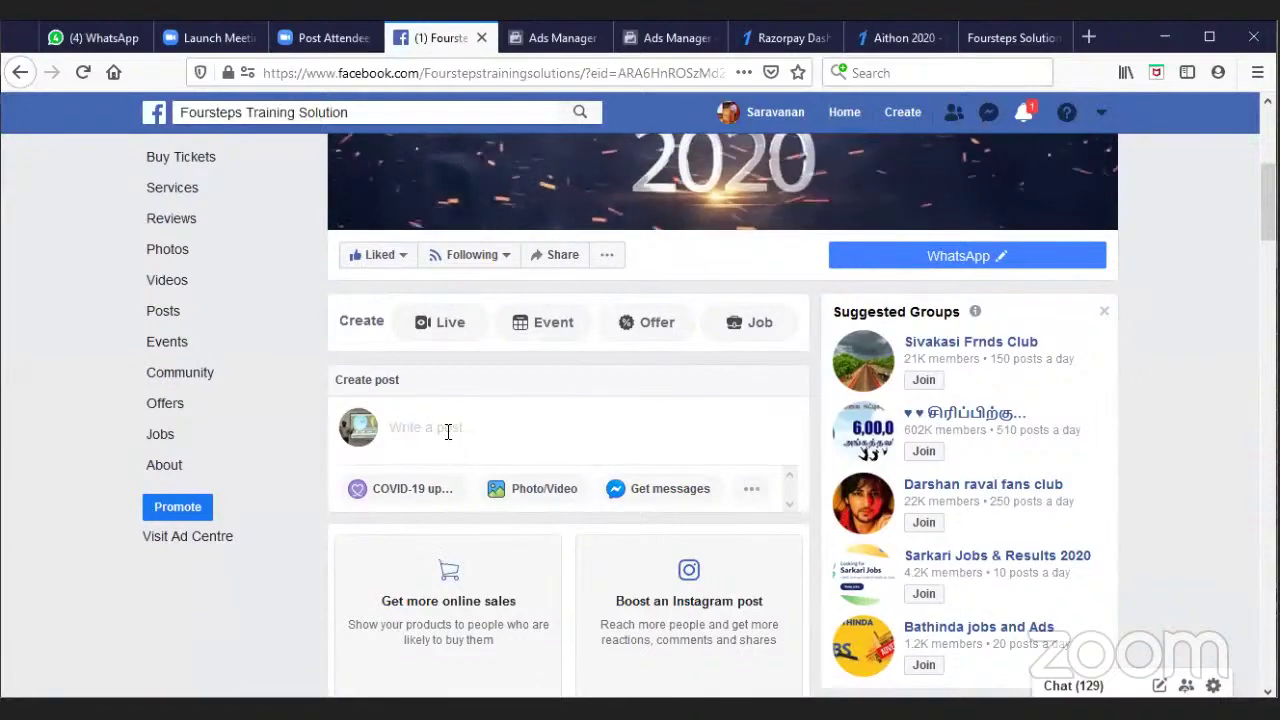
# Step: Start a new post on the page and open the photo/video upload, looking through the Downloads folder
pyautogui.click(449, 429)
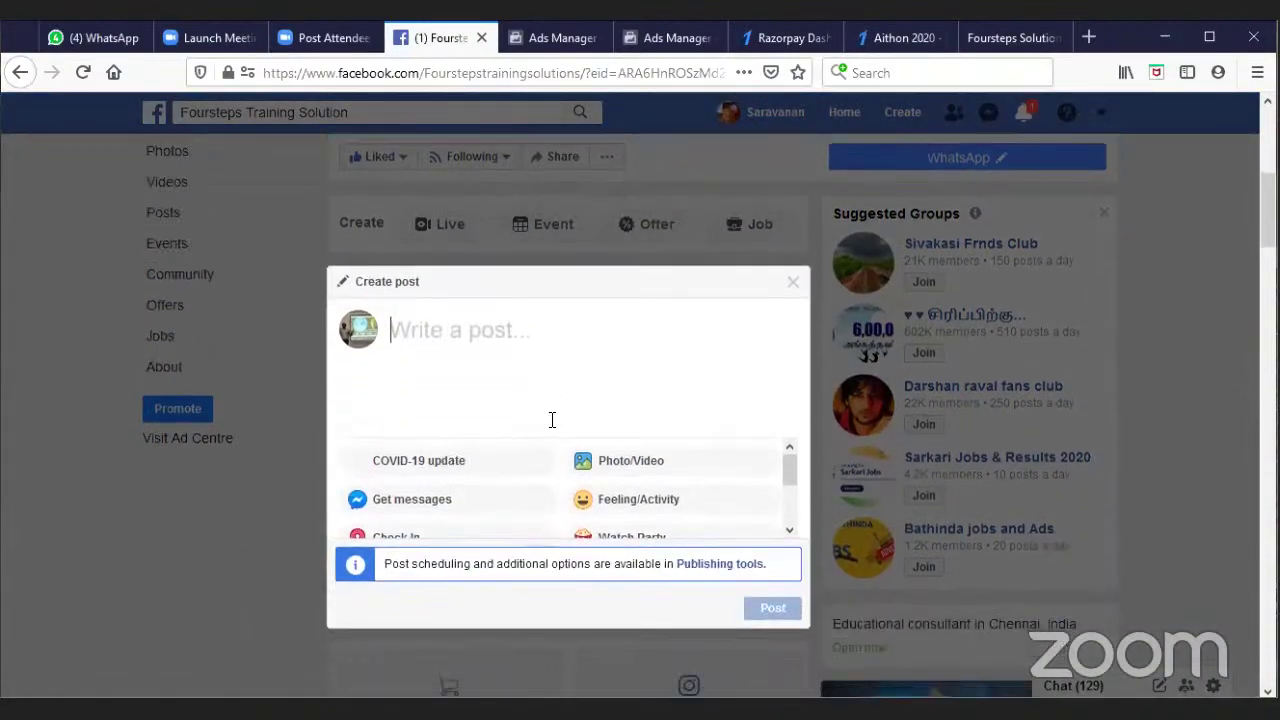
pyautogui.click(626, 466)
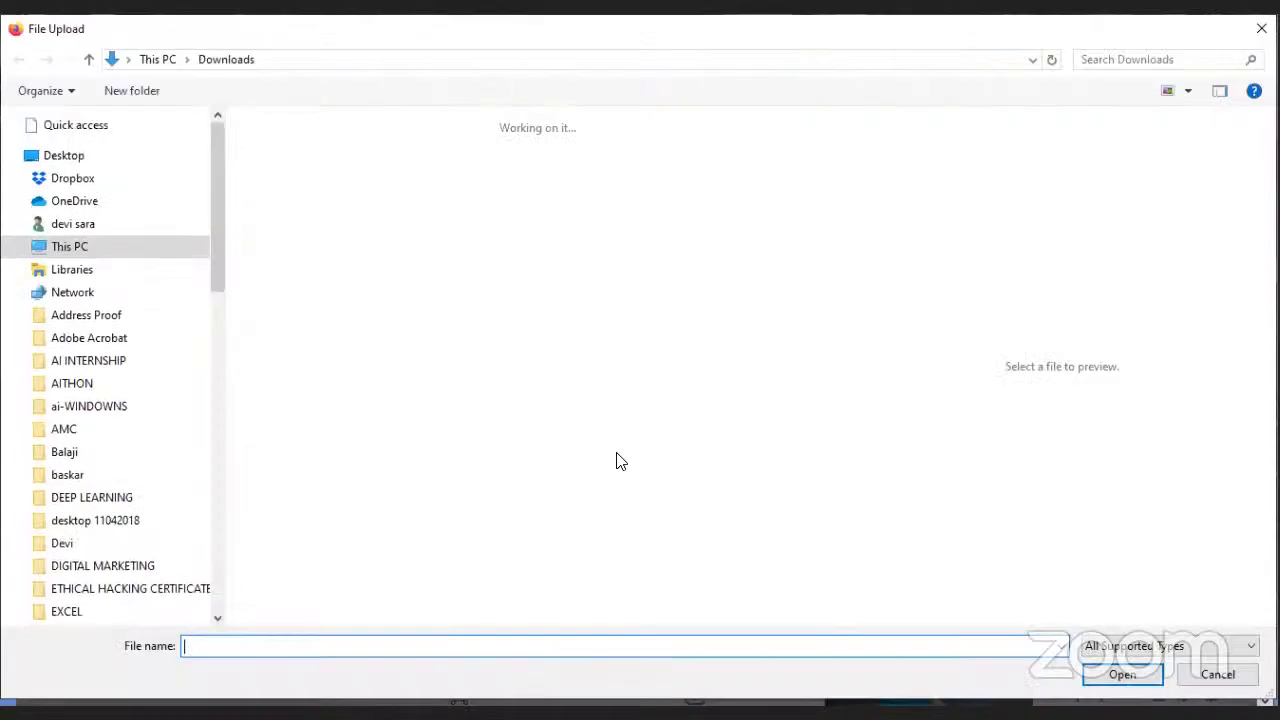
pyautogui.scroll(-4, 409, 320)
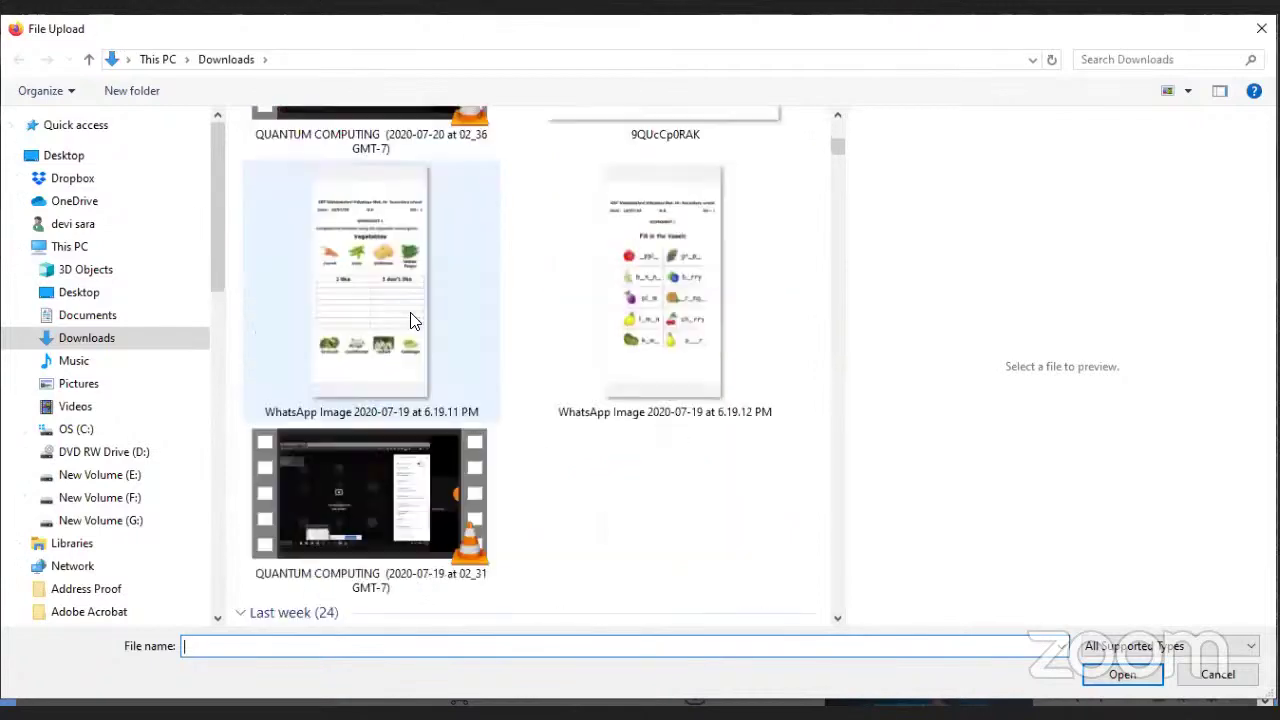
pyautogui.scroll(5, 409, 320)
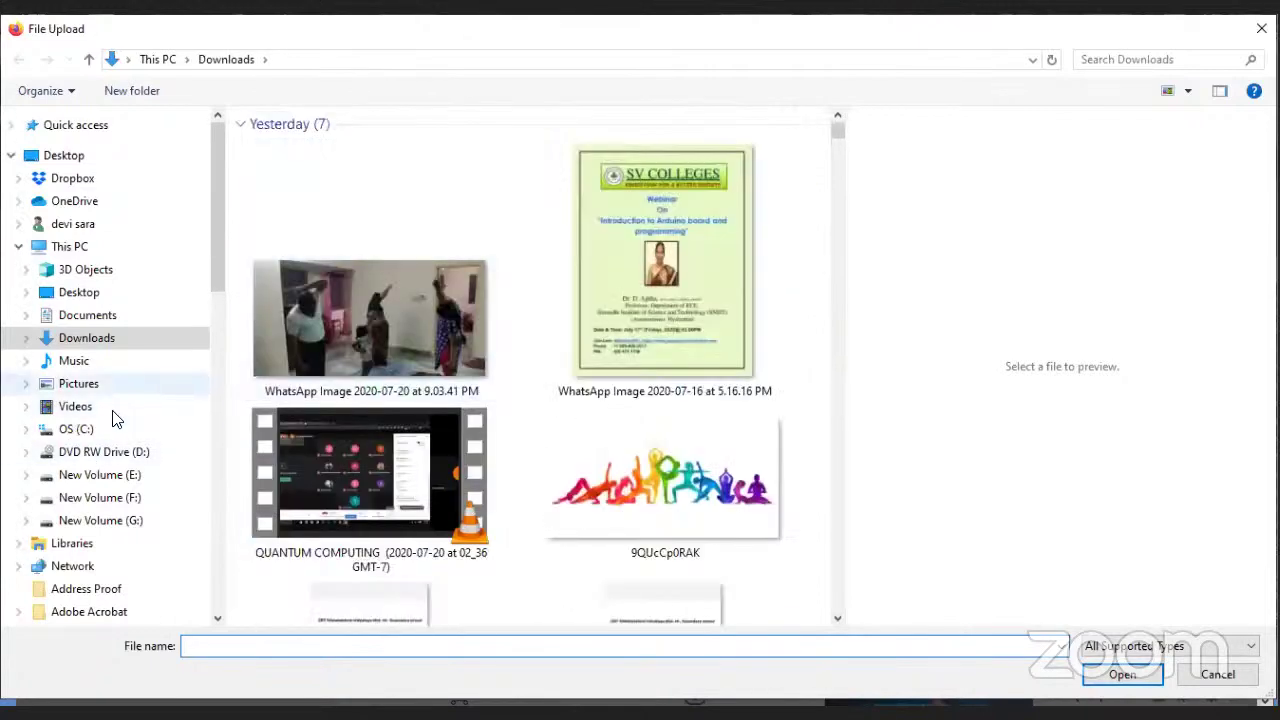
# Step: Browse the 2020 and Digital Marketing folders on New Volume (F:) for an image to upload
pyautogui.click(110, 498)
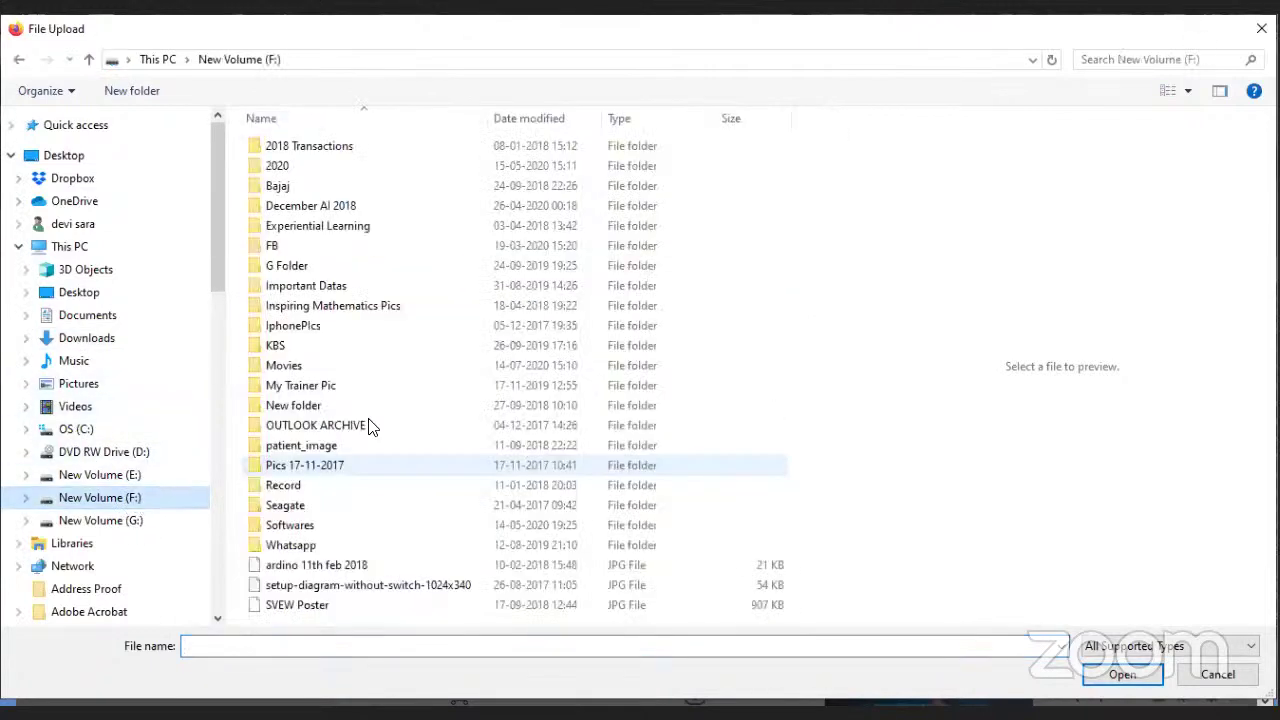
pyautogui.doubleClick(297, 168)
pyautogui.doubleClick(342, 145)
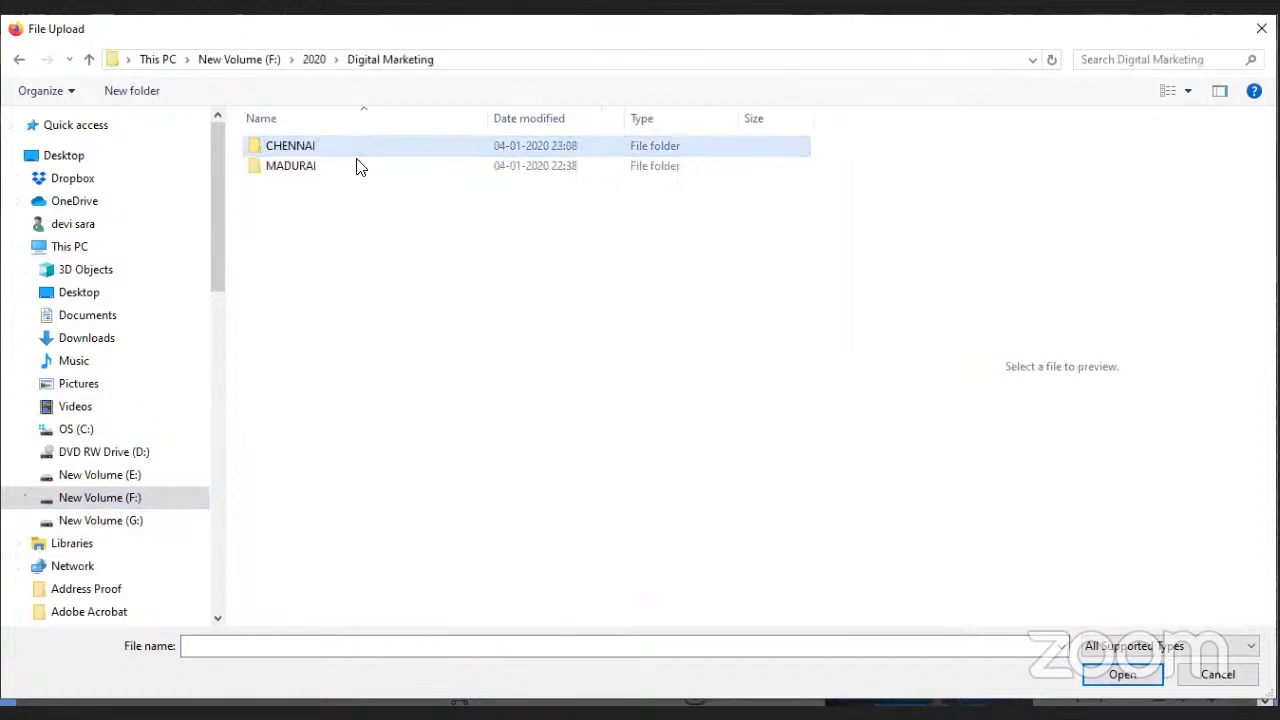
pyautogui.click(90, 60)
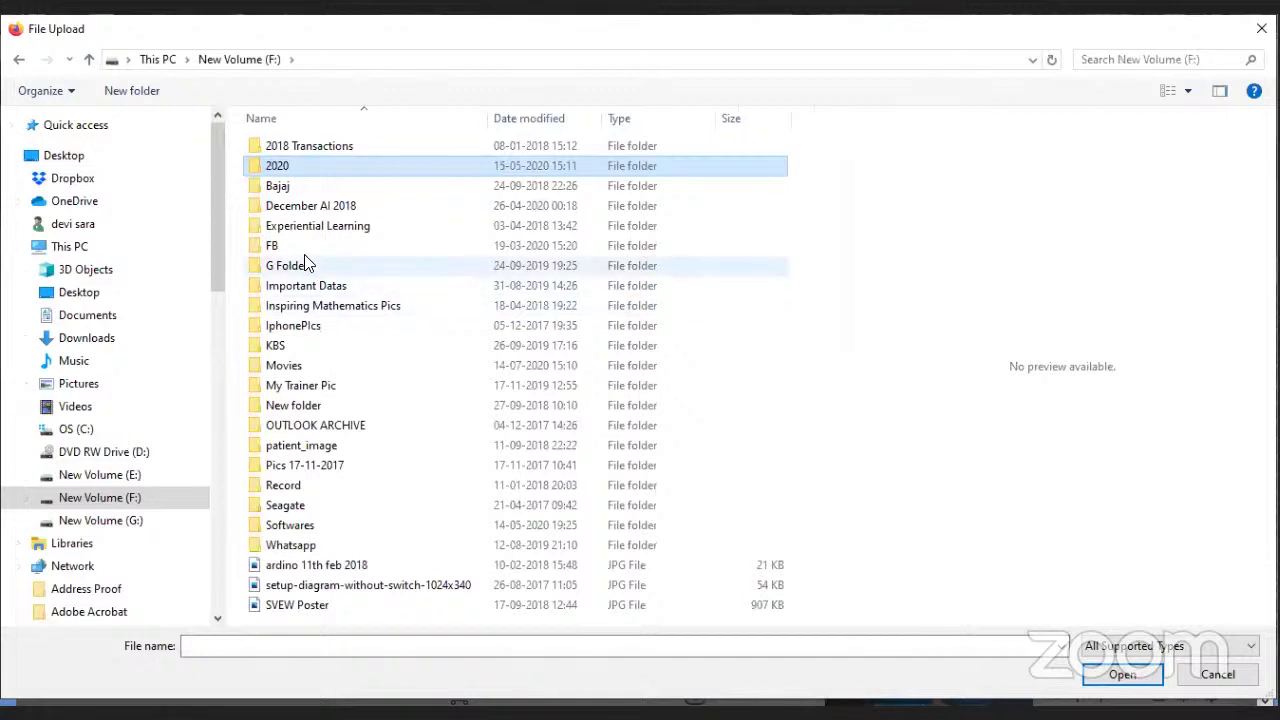
pyautogui.doubleClick(318, 167)
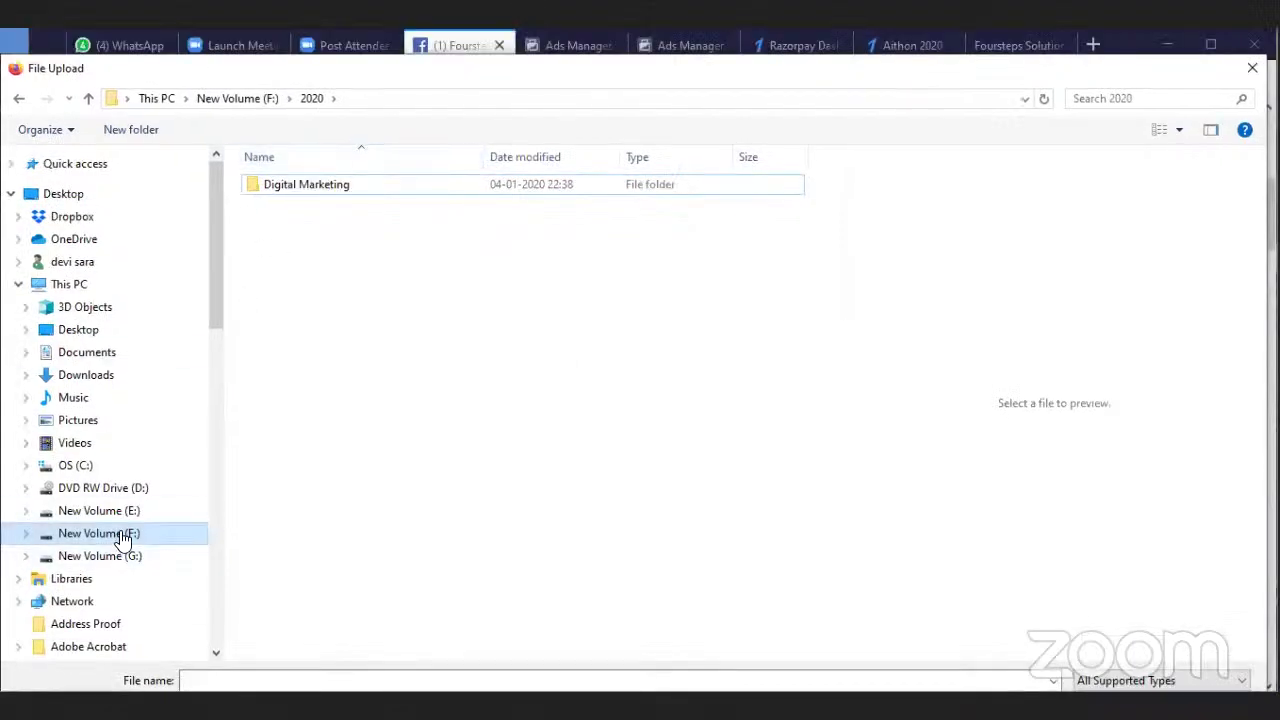
pyautogui.click(112, 497)
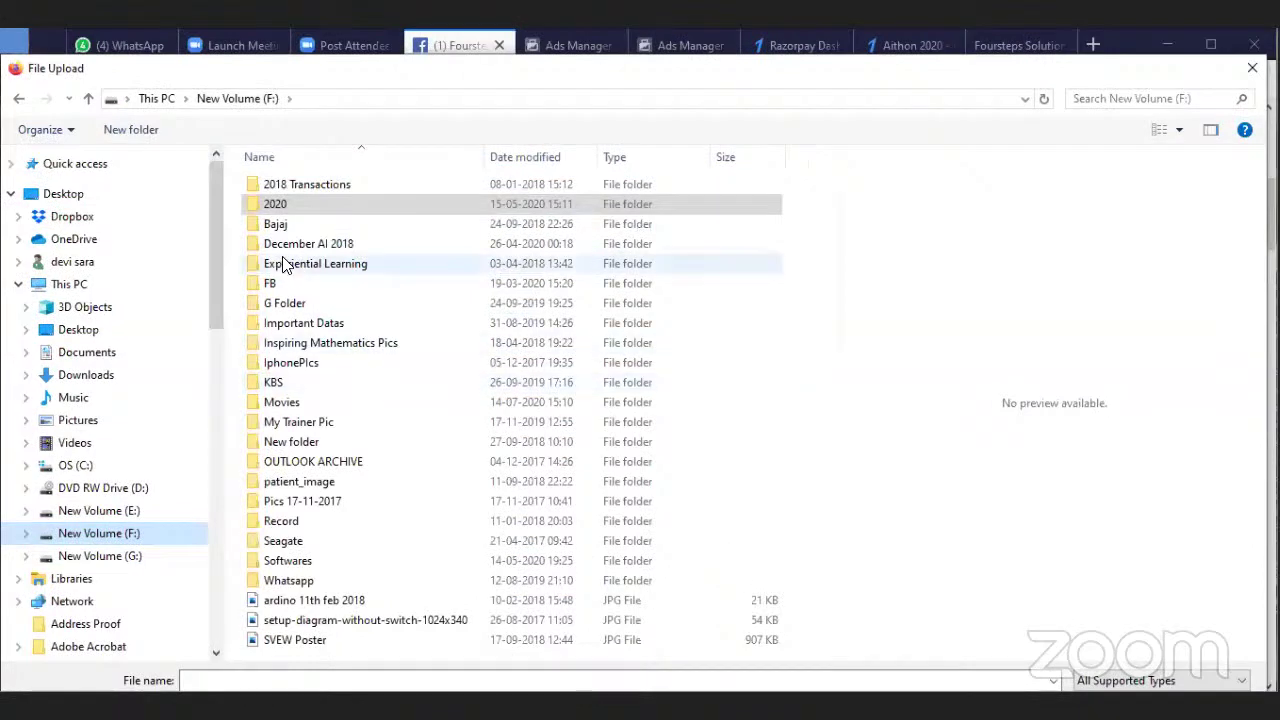
pyautogui.doubleClick(276, 206)
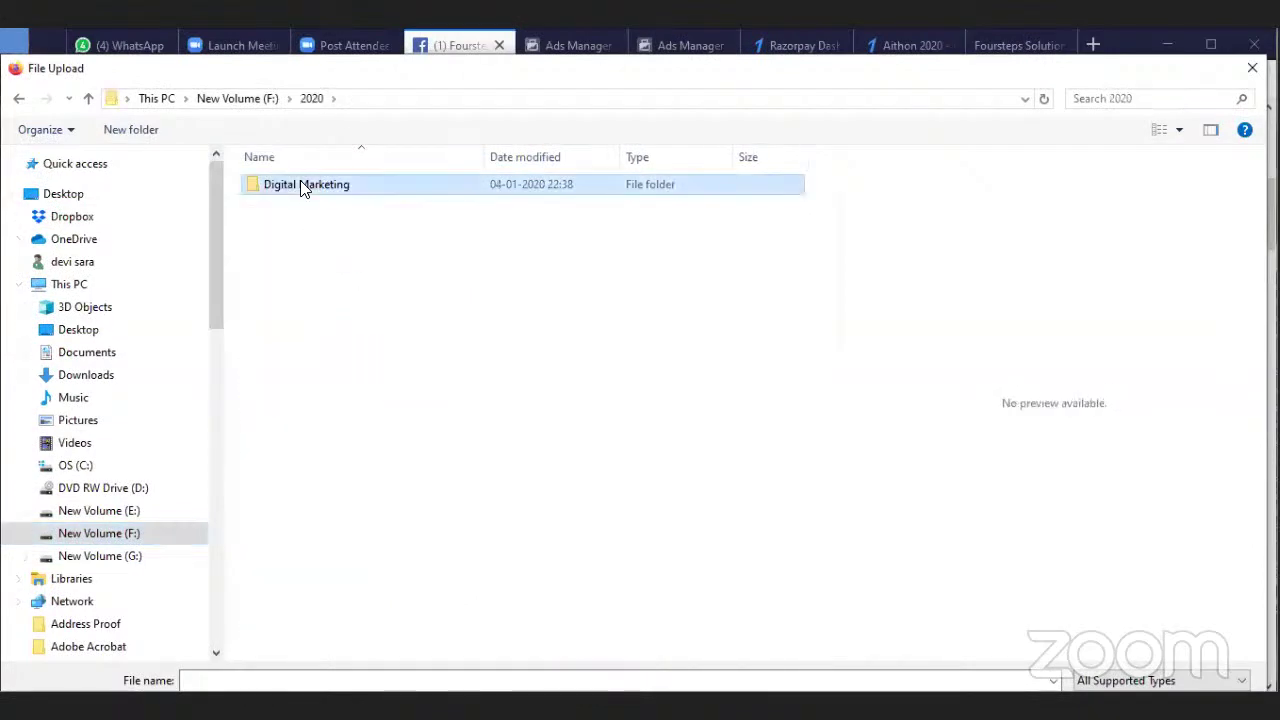
pyautogui.doubleClick(303, 205)
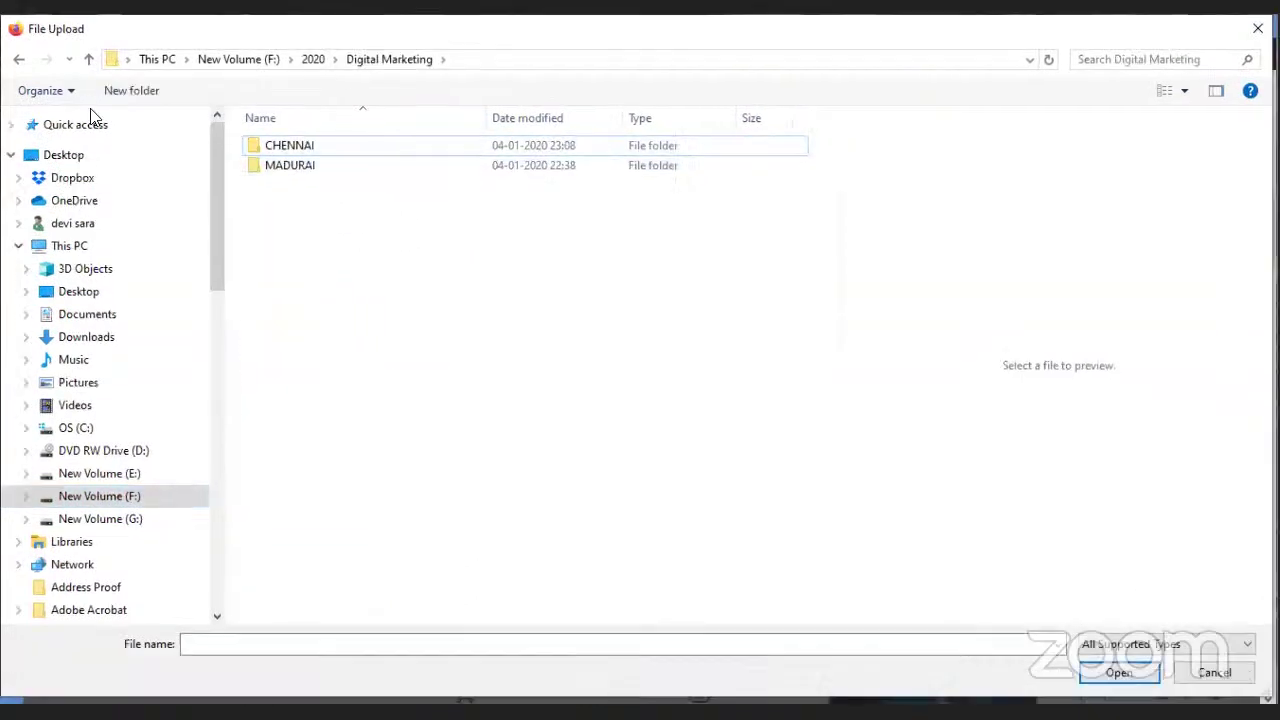
pyautogui.click(89, 60)
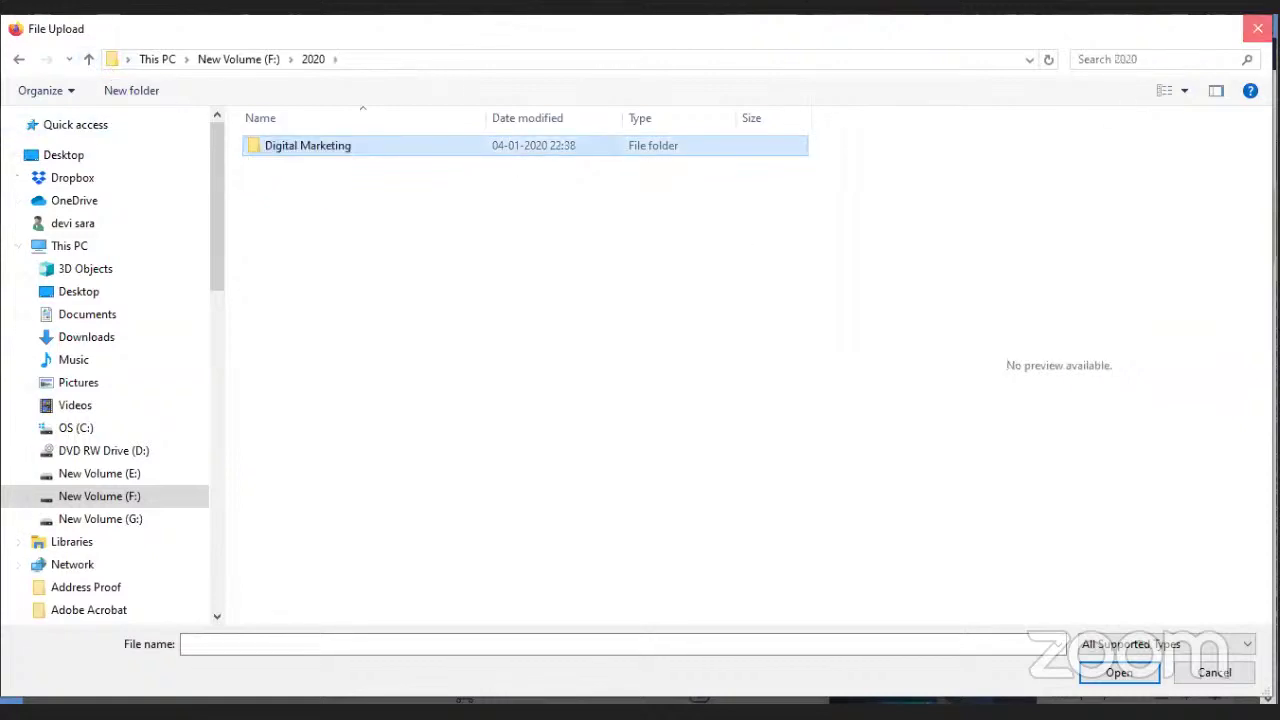
# Step: Attach the course bundle image to the new page post
pyautogui.press('Escape')
pyautogui.scroll(-2, 634, 477)
pyautogui.scroll(2, 629, 477)
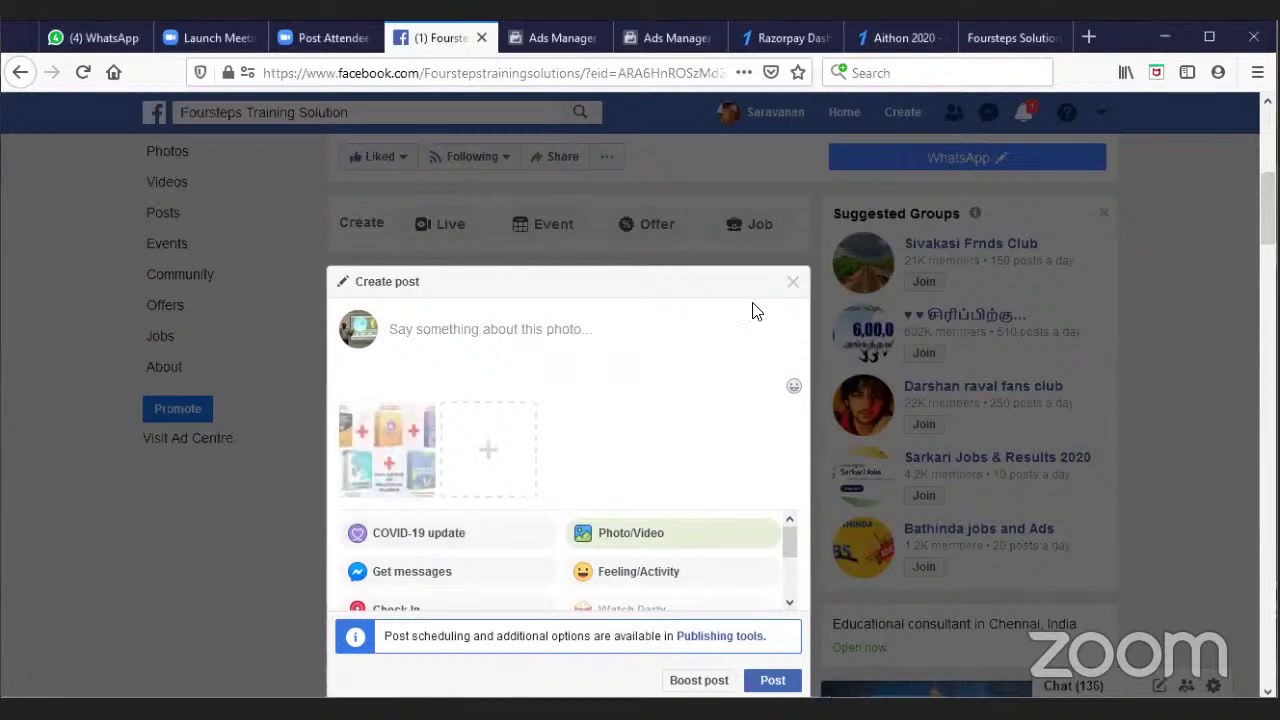
pyautogui.tripleClick(704, 284)
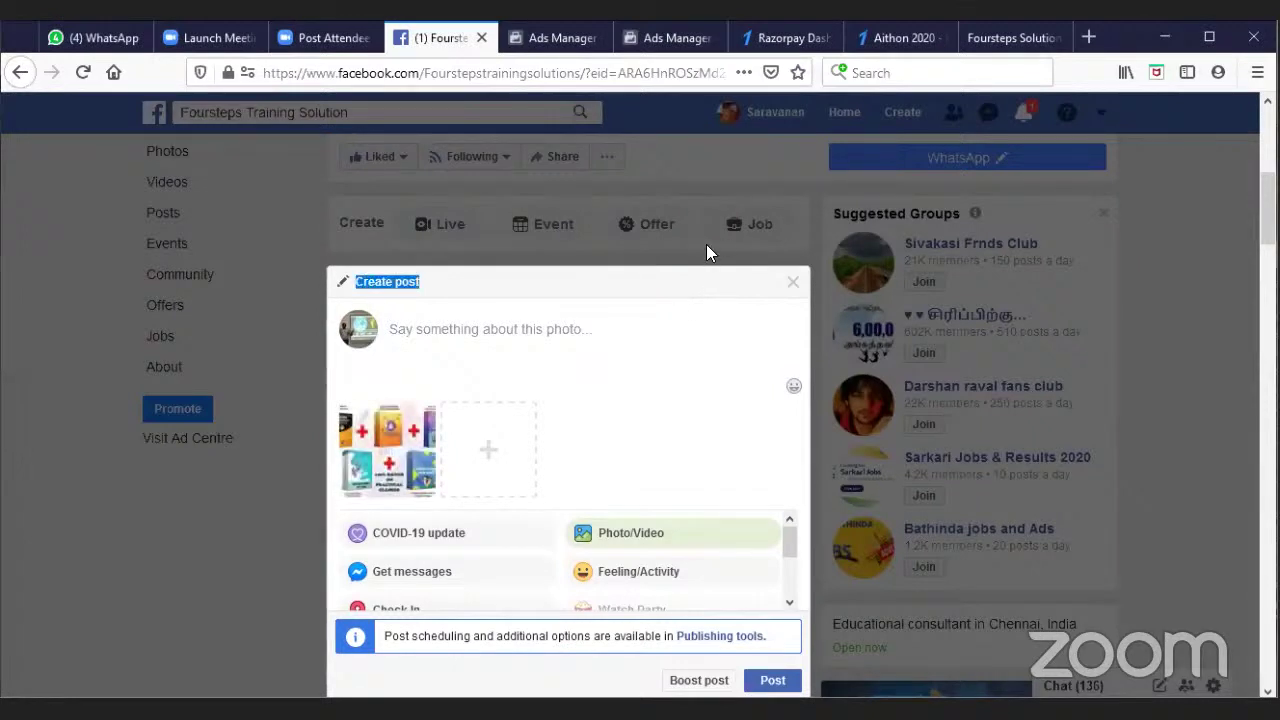
# Step: Paste the prepared Career Acceleration Mastery course description as the text of the photo post and look it over
pyautogui.click(488, 338)
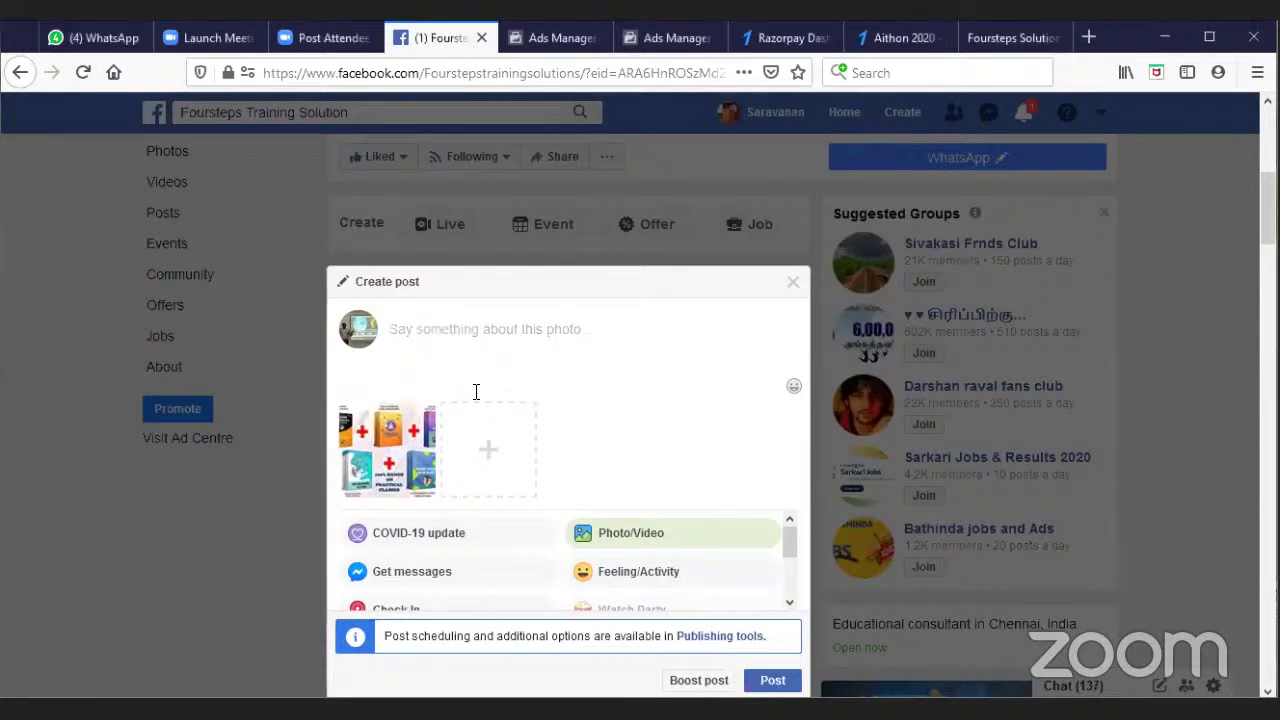
pyautogui.hotkey('ctrl', 'v')
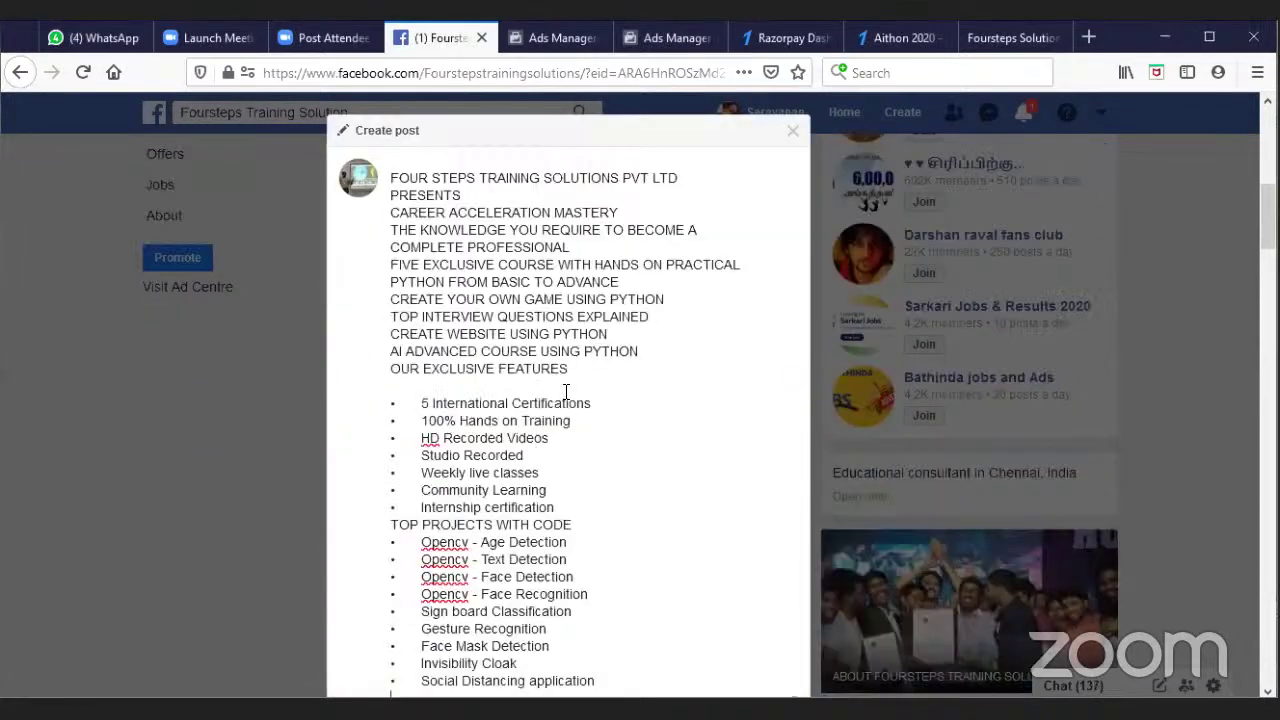
pyautogui.scroll(-4, 609, 397)
pyautogui.scroll(-2, 614, 404)
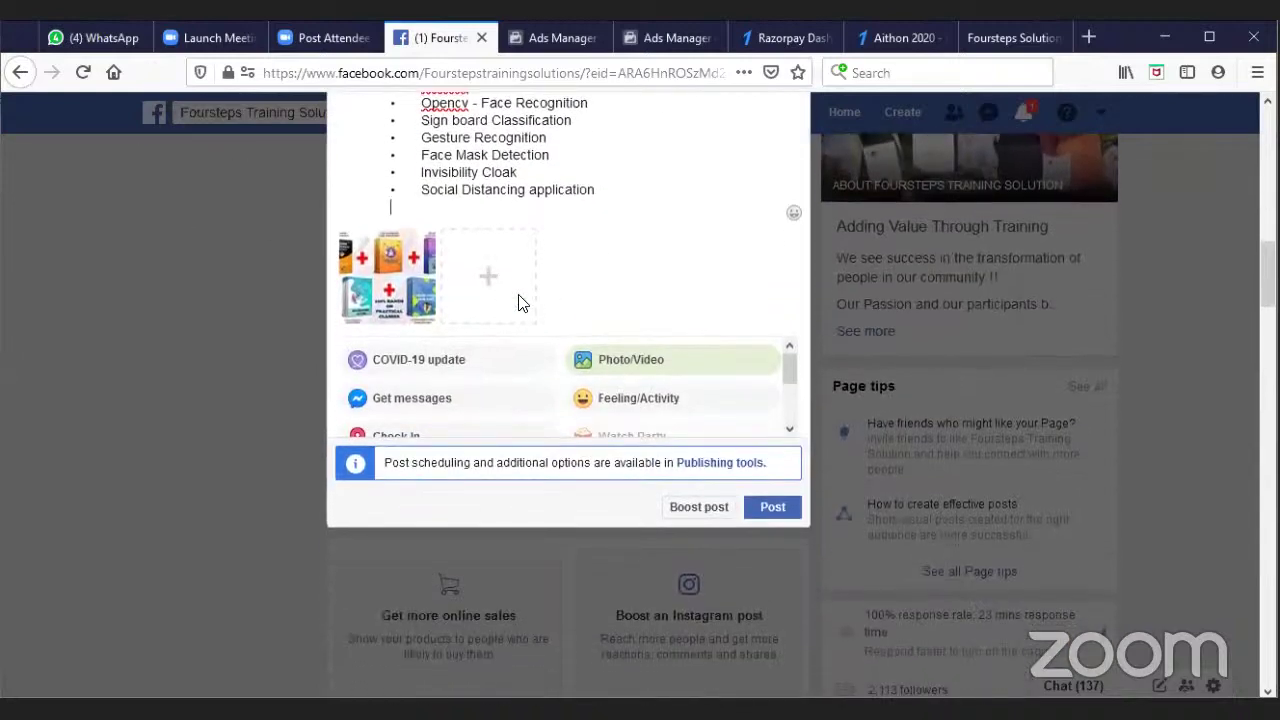
pyautogui.scroll(5, 560, 211)
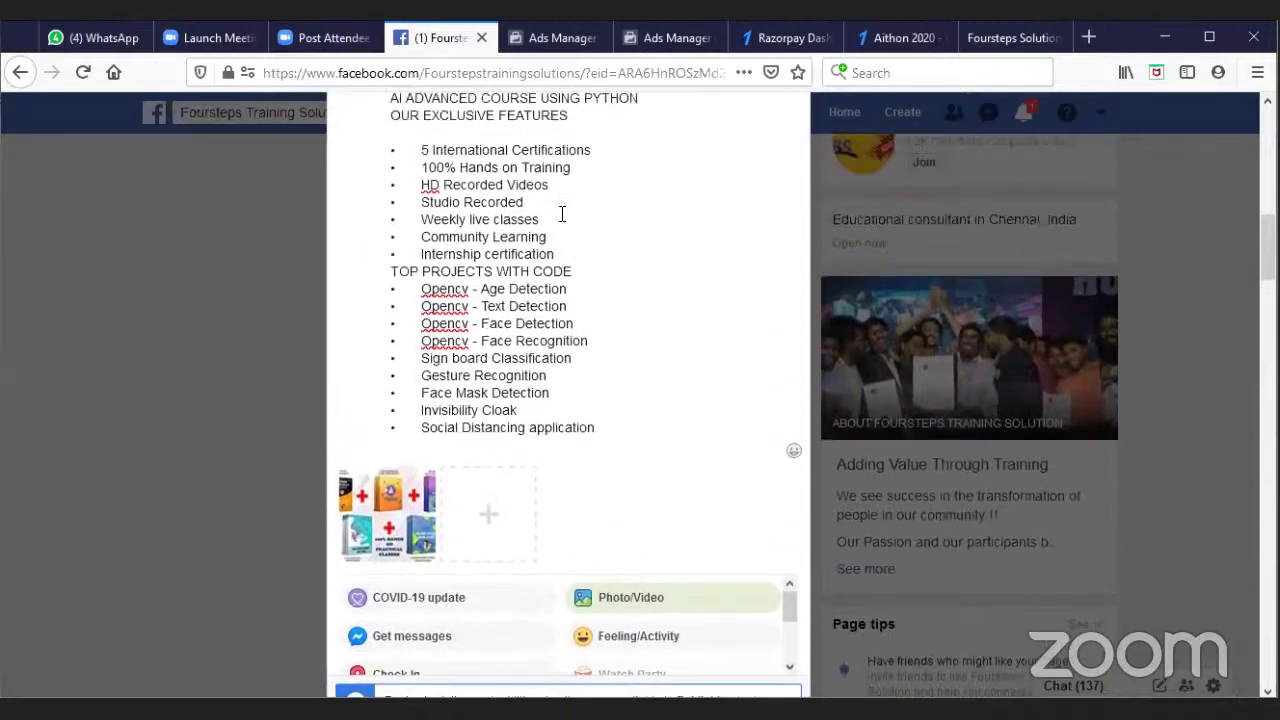
pyautogui.scroll(-5, 560, 211)
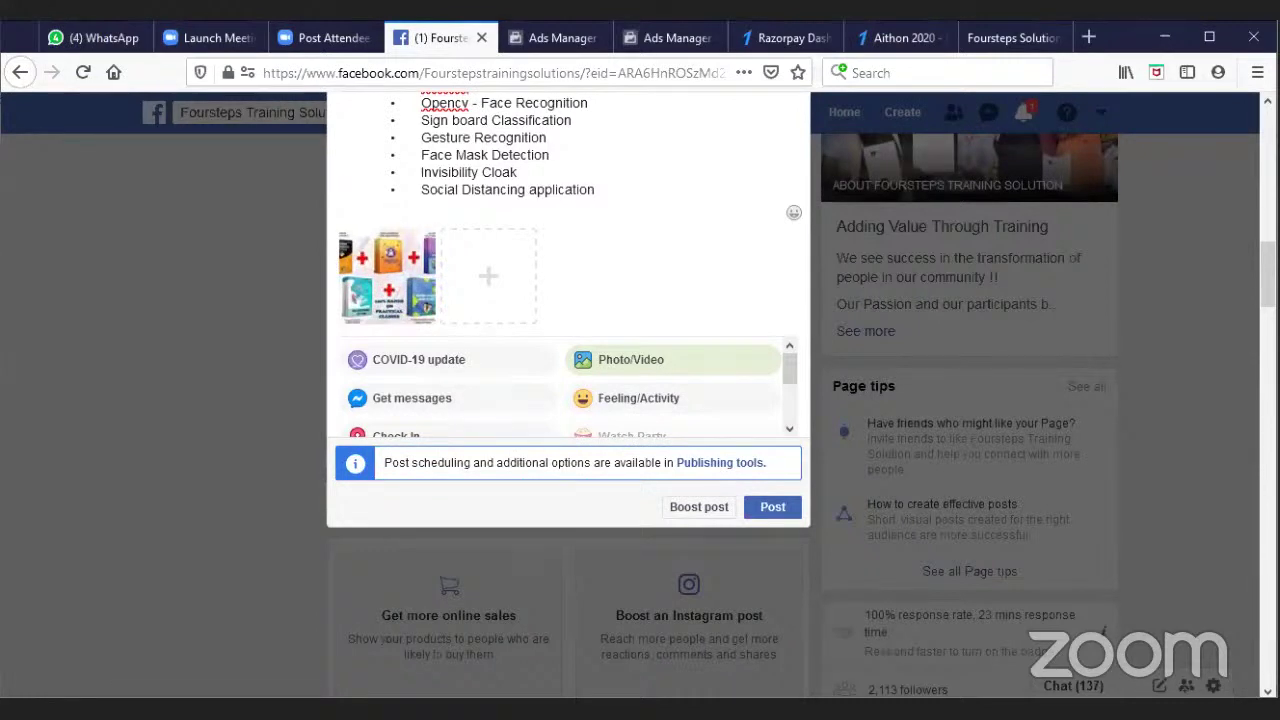
pyautogui.scroll(5, 620, 243)
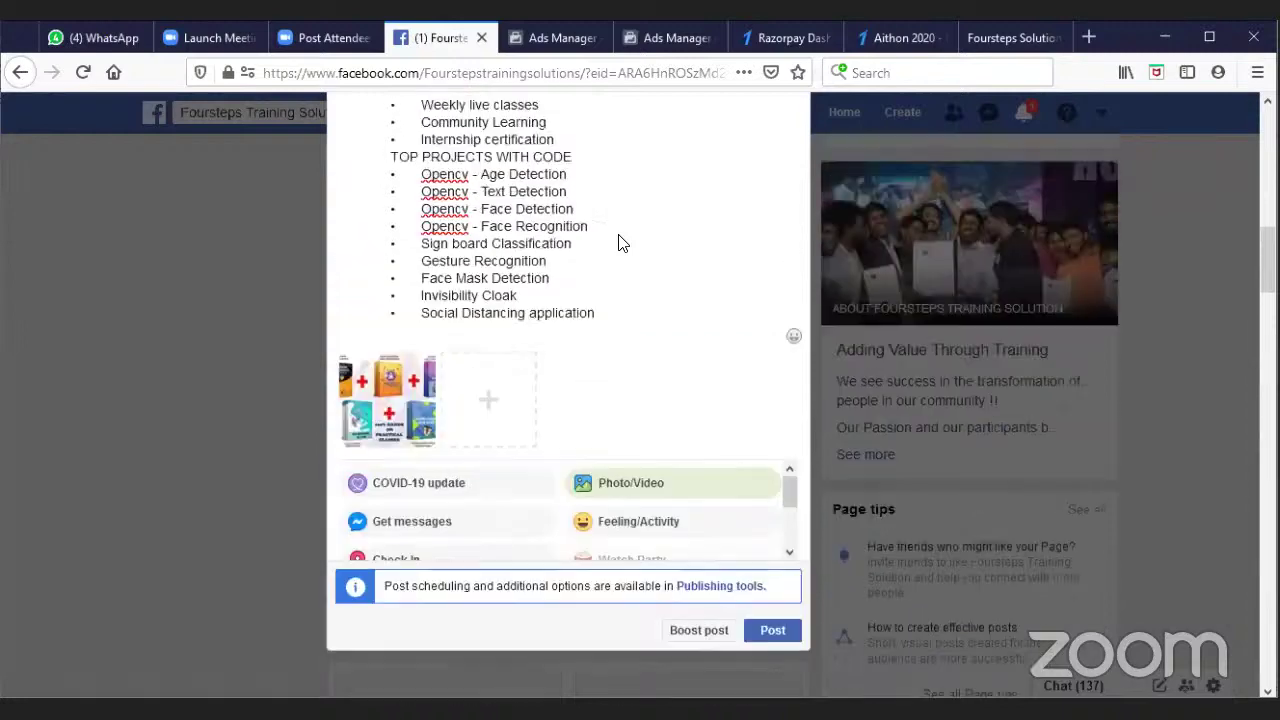
pyautogui.scroll(-2, 570, 367)
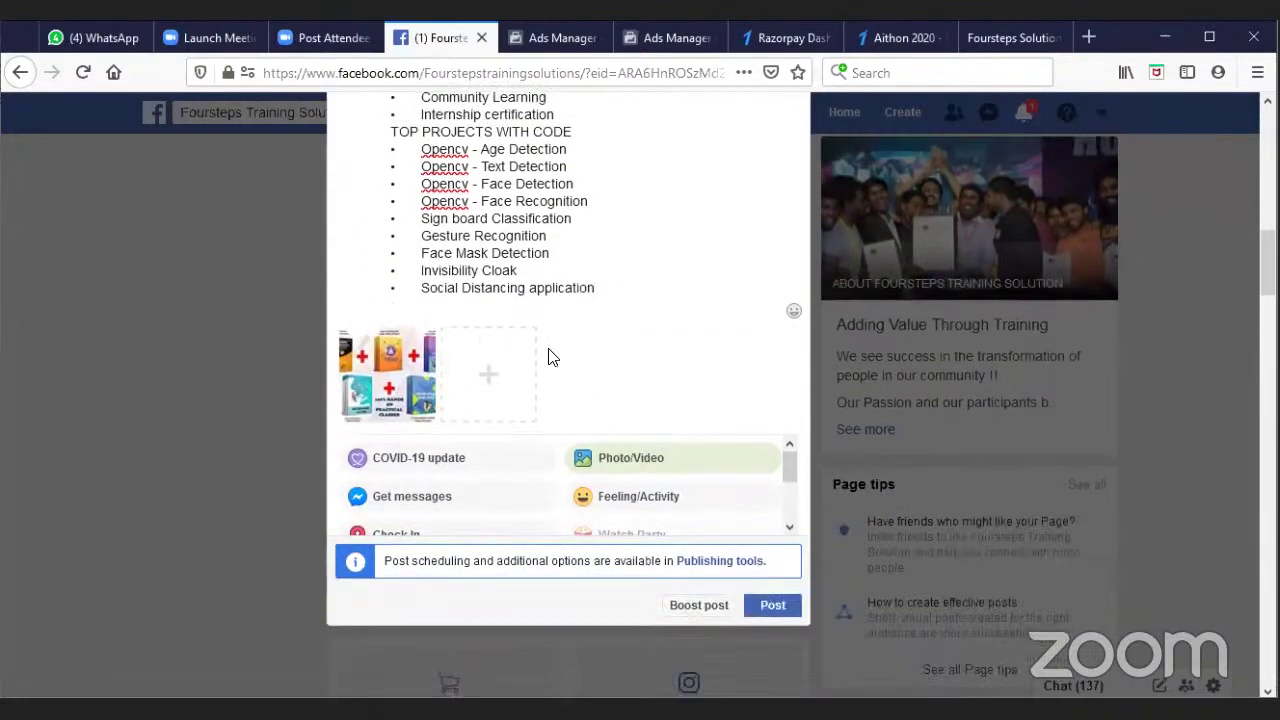
# Step: Add the closing line "All these for only Rs.2499" to the post text and publish the post
pyautogui.scroll(-2, 550, 355)
pyautogui.scroll(-2, 676, 240)
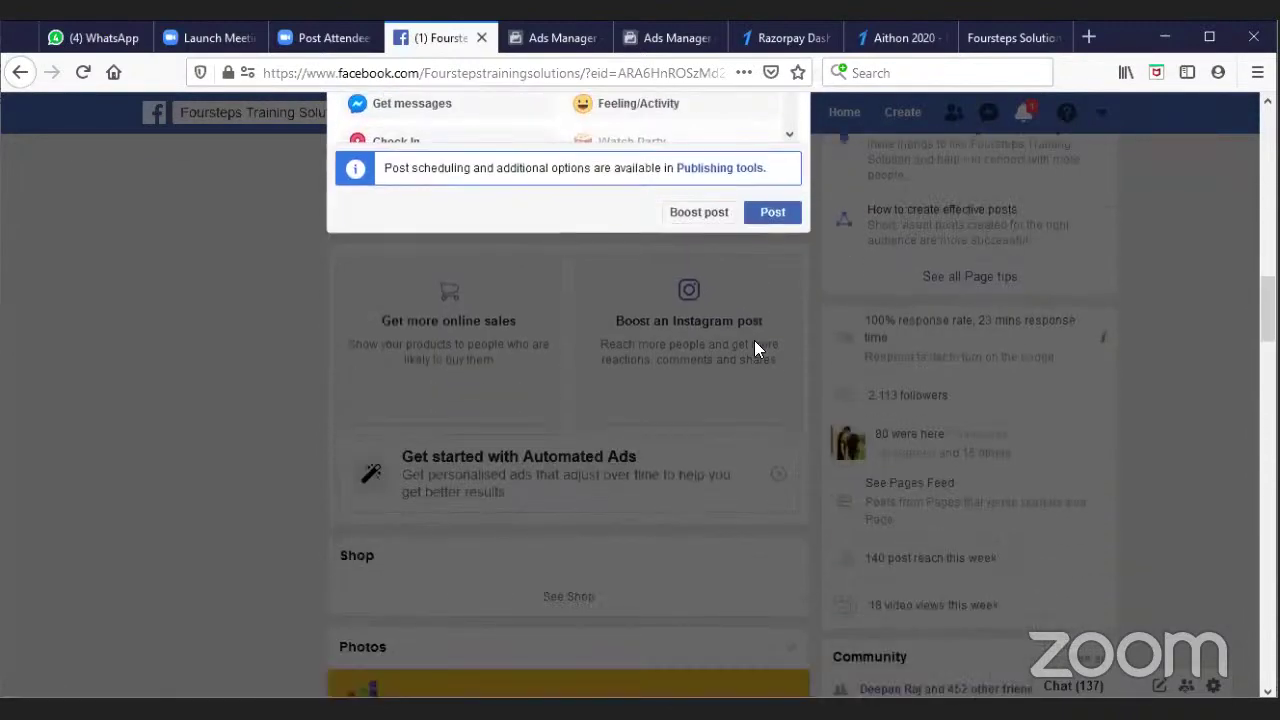
pyautogui.scroll(3, 780, 330)
pyautogui.moveTo(790, 372); pyautogui.dragTo(803, 437)
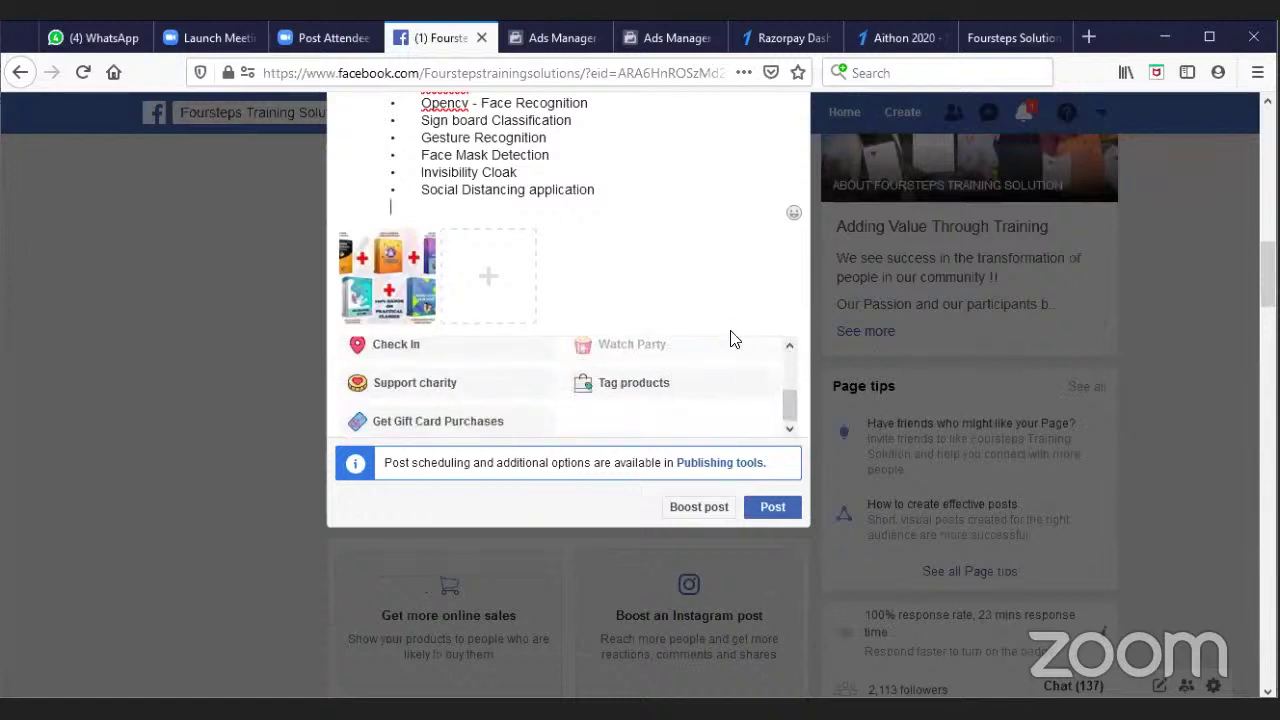
pyautogui.write('All these for only Rs')
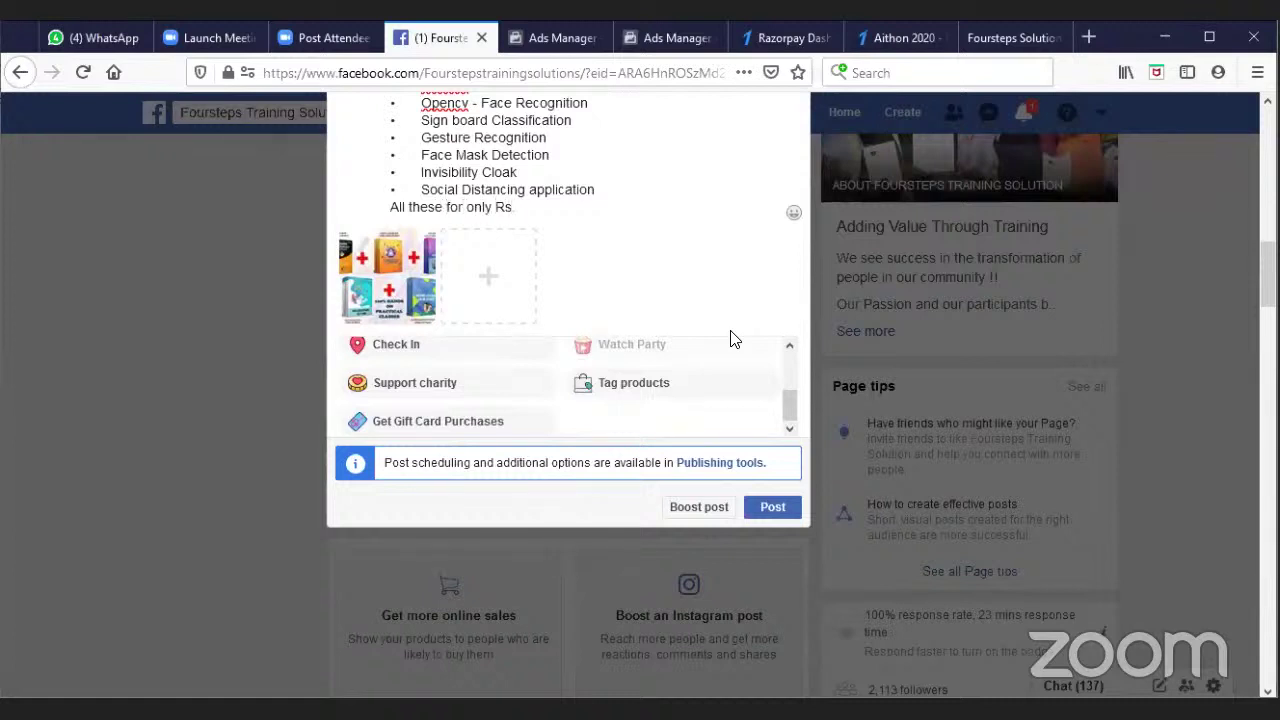
pyautogui.write(' 2499')
pyautogui.scroll(-1, 612, 258)
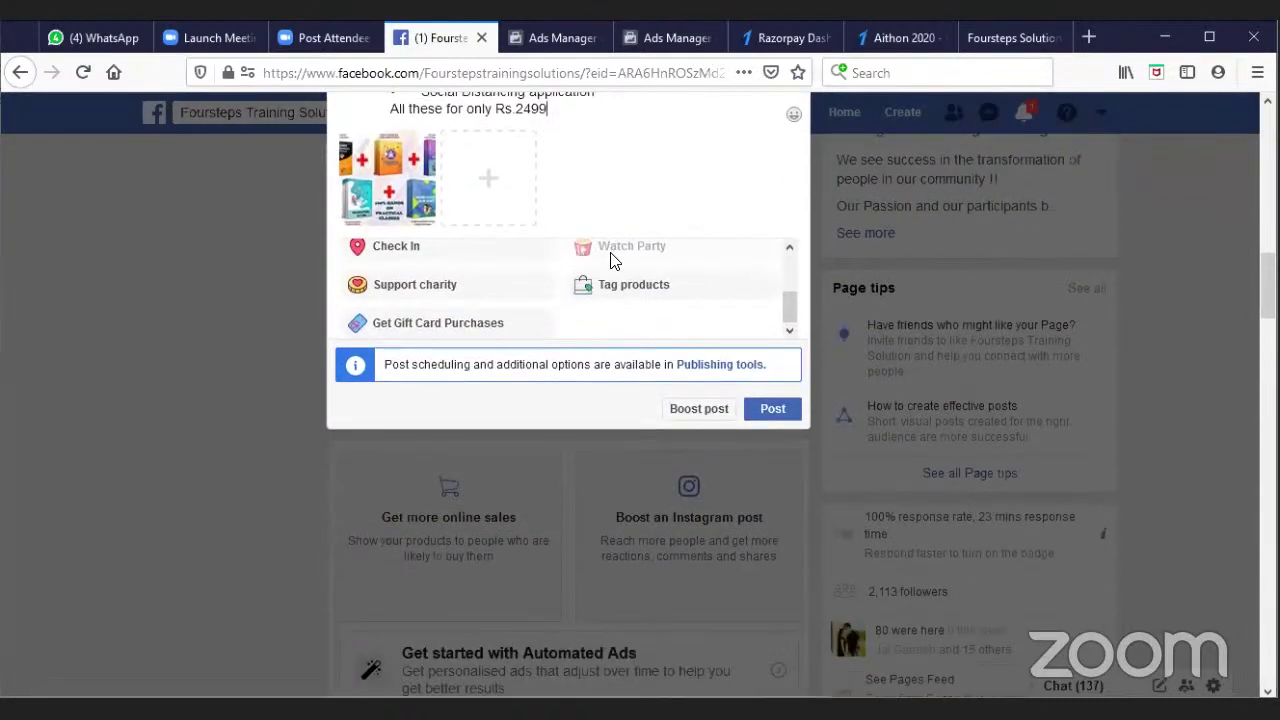
pyautogui.click(773, 415)
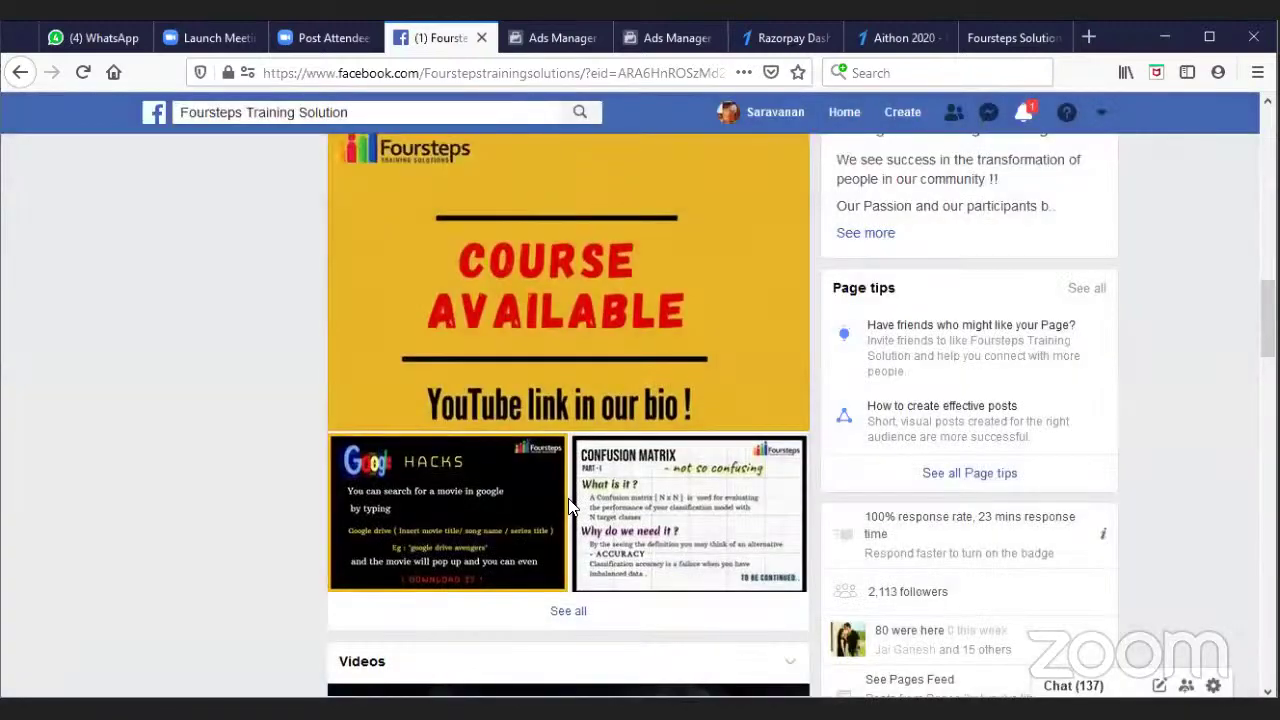
# Step: Look through the page's photos, videos and posts for the newly published course bundle post
pyautogui.scroll(-10, 568, 507)
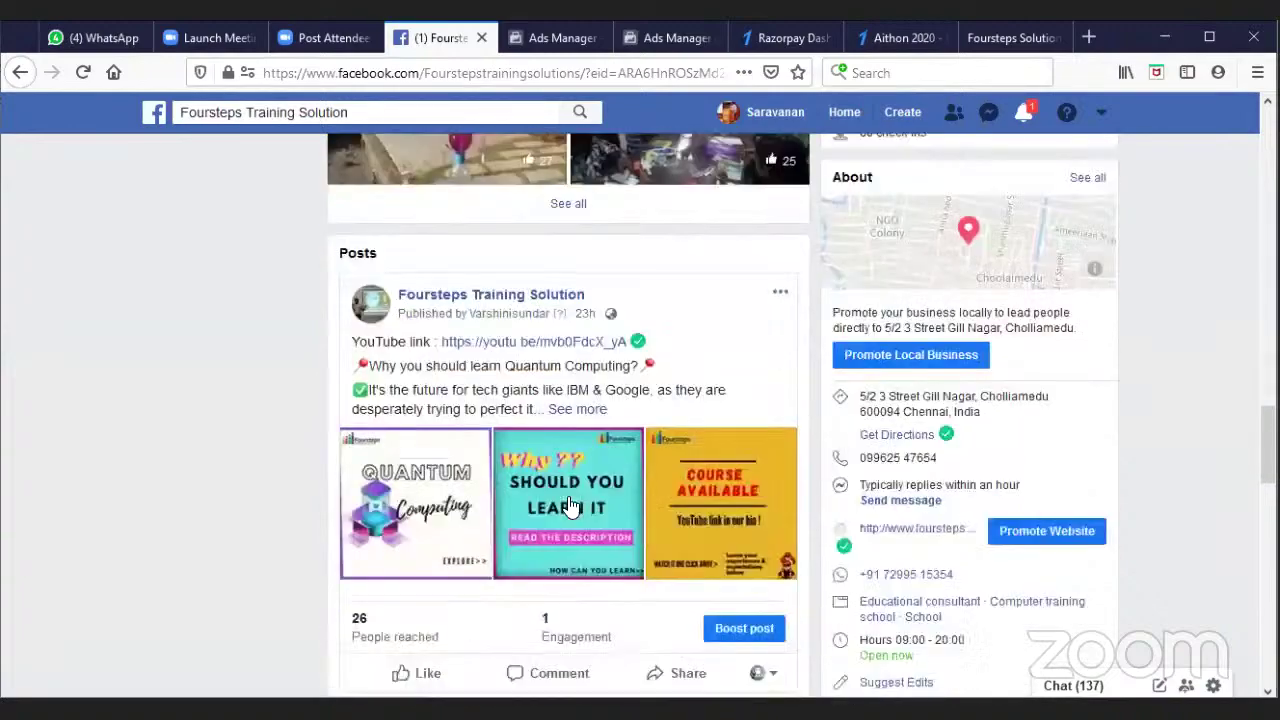
pyautogui.scroll(-7, 568, 507)
pyautogui.scroll(6, 568, 507)
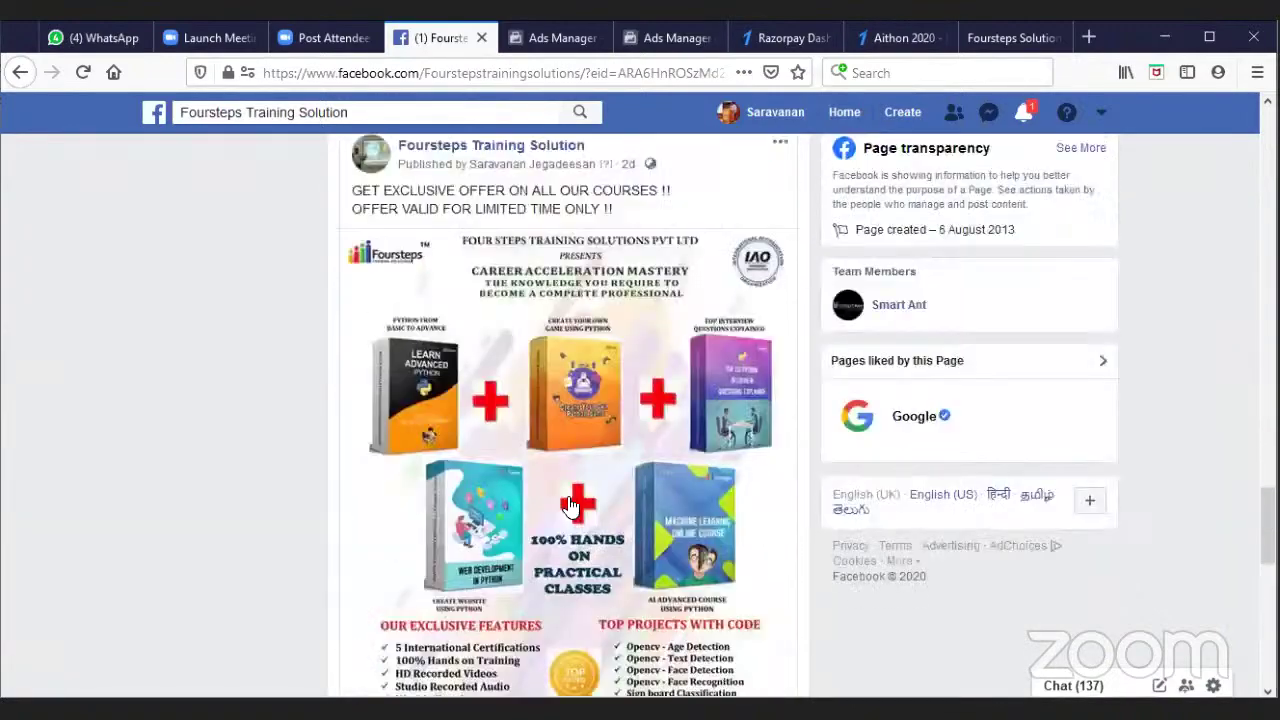
pyautogui.scroll(10, 568, 504)
pyautogui.scroll(-14, 568, 504)
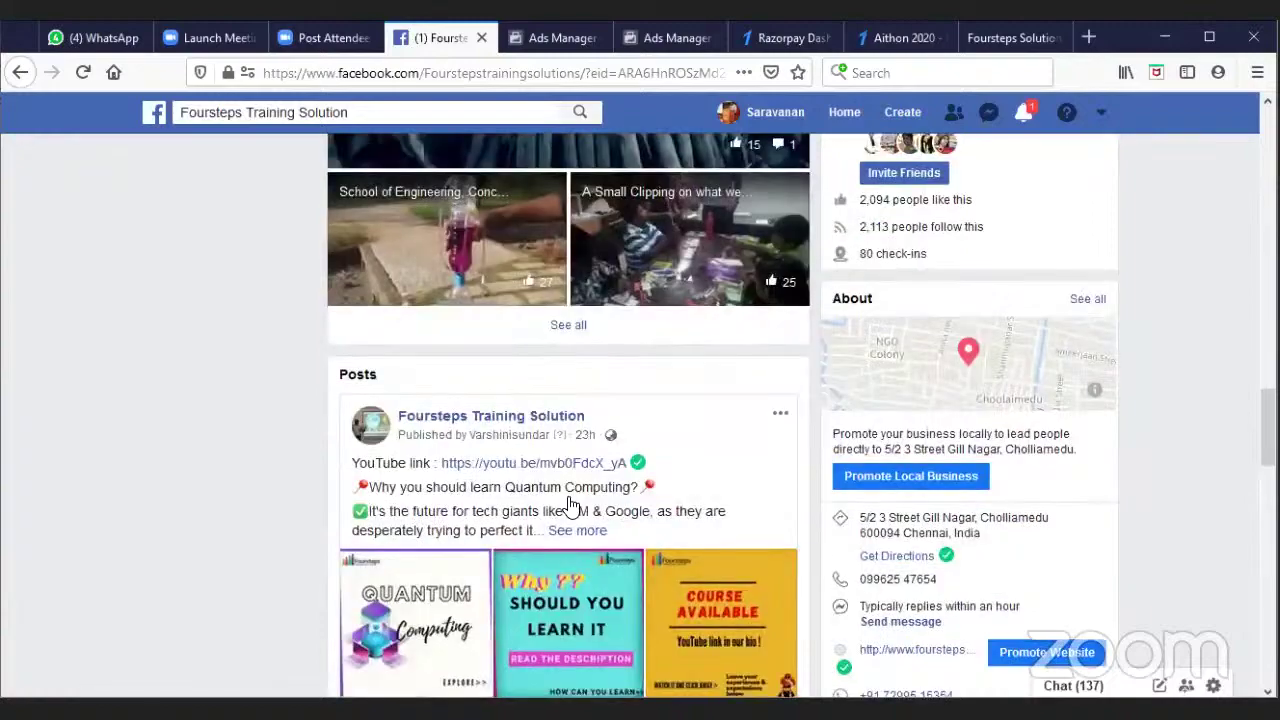
pyautogui.scroll(3, 568, 507)
pyautogui.scroll(-12, 568, 507)
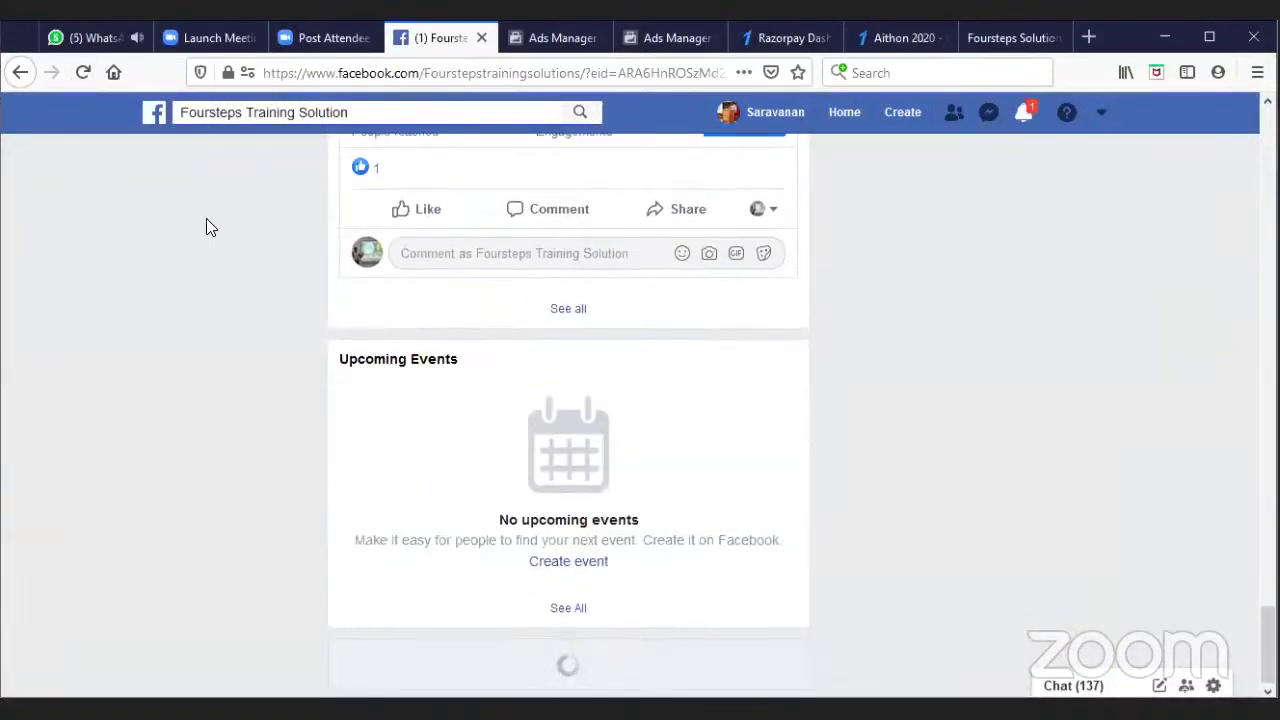
pyautogui.scroll(2, 180, 165)
# Step: Go to the Facebook home feed and reopen the Foursteps Training Solution page from the full list of managed pages
pyautogui.click(155, 111)
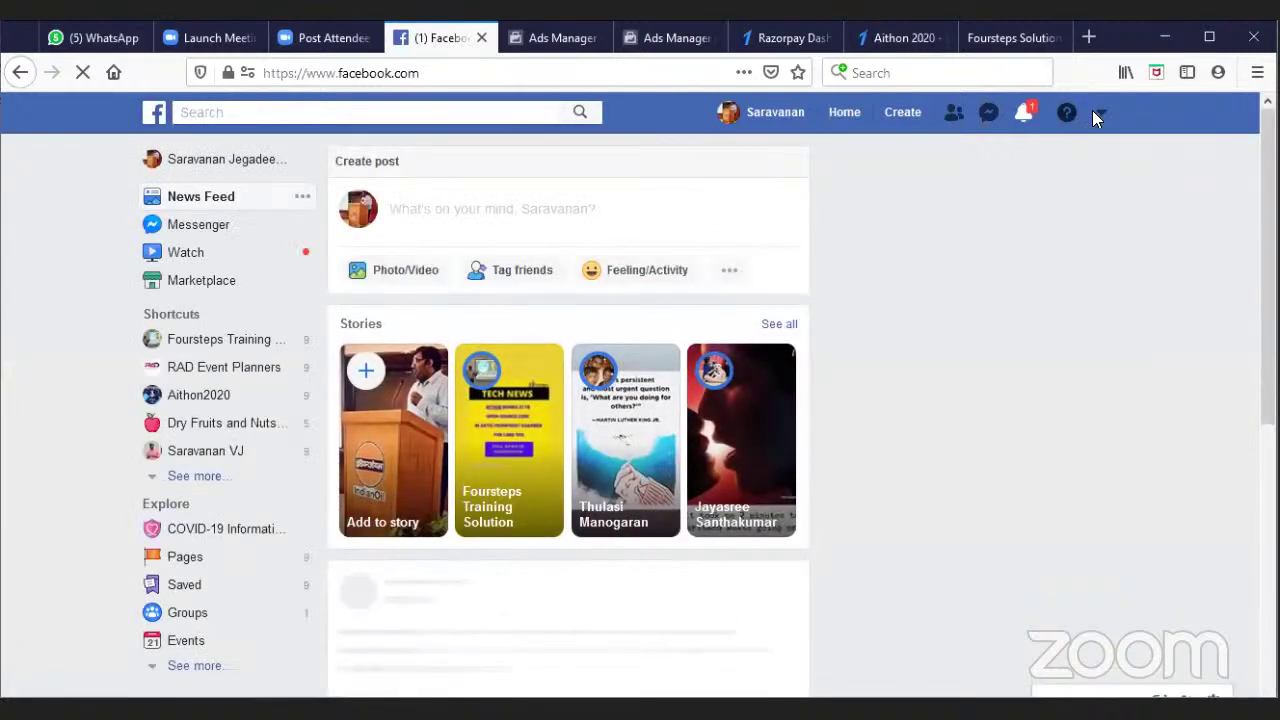
pyautogui.click(1100, 114)
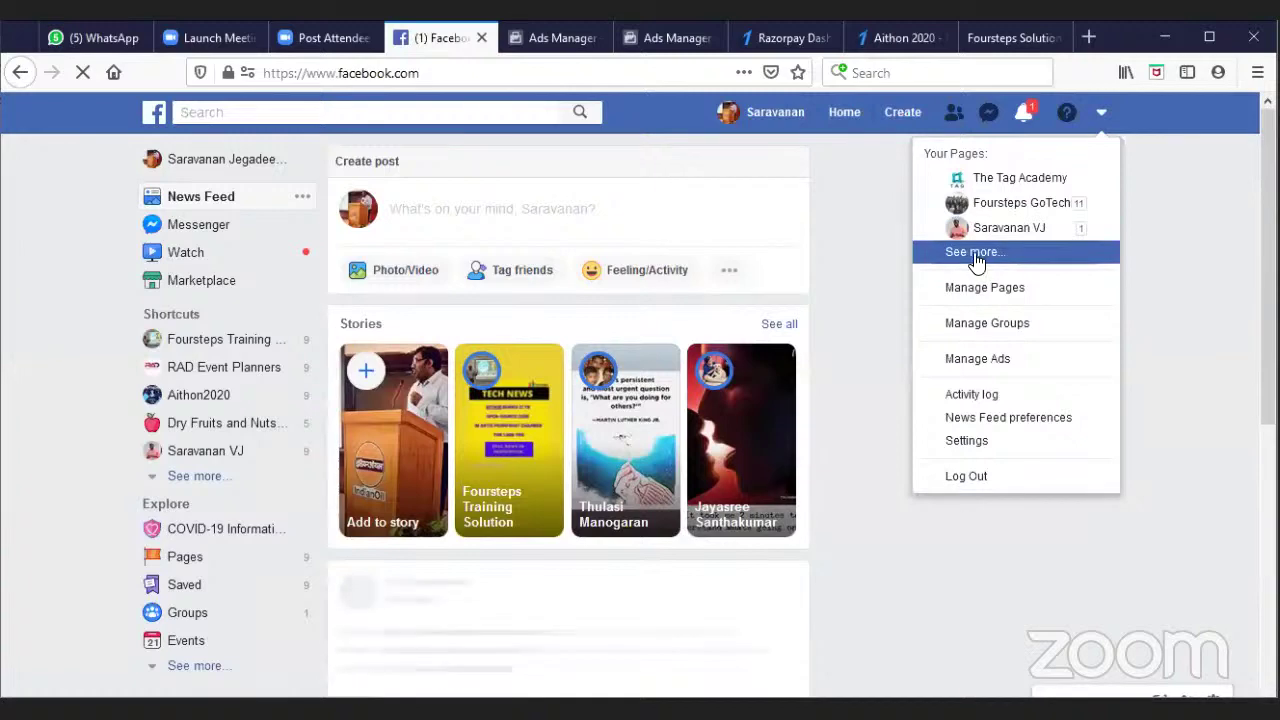
pyautogui.click(975, 253)
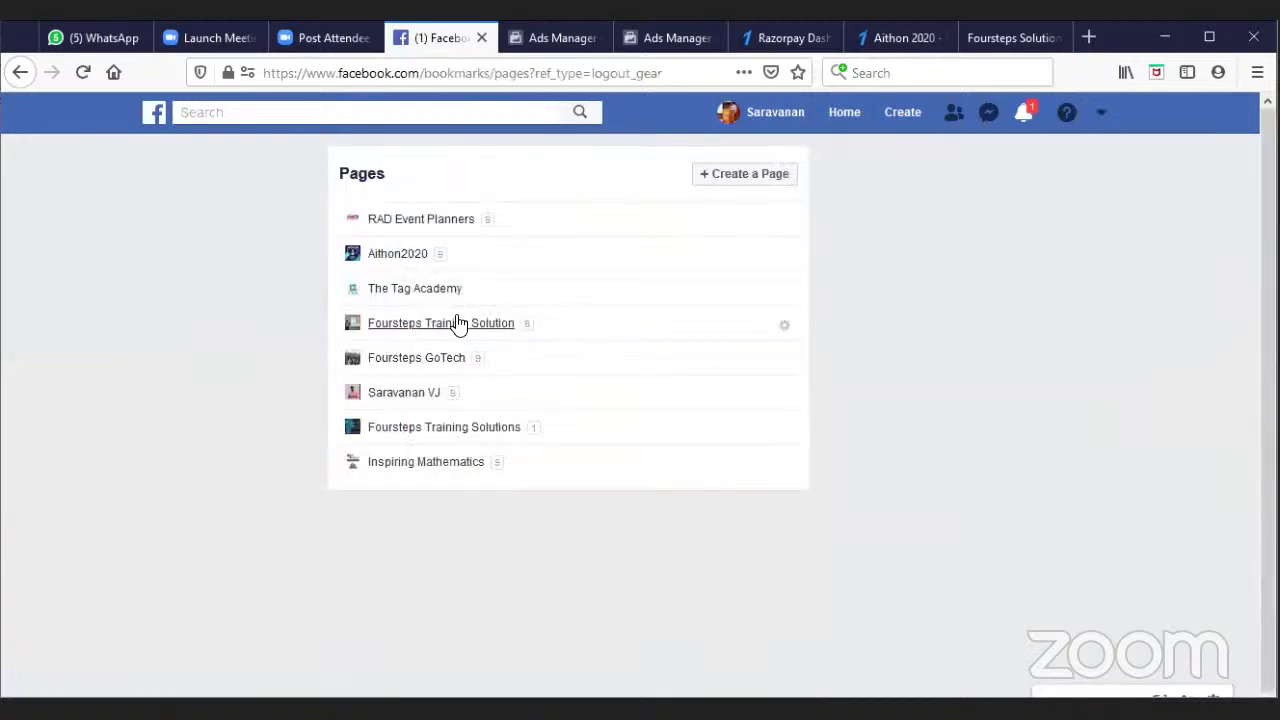
pyautogui.click(448, 328)
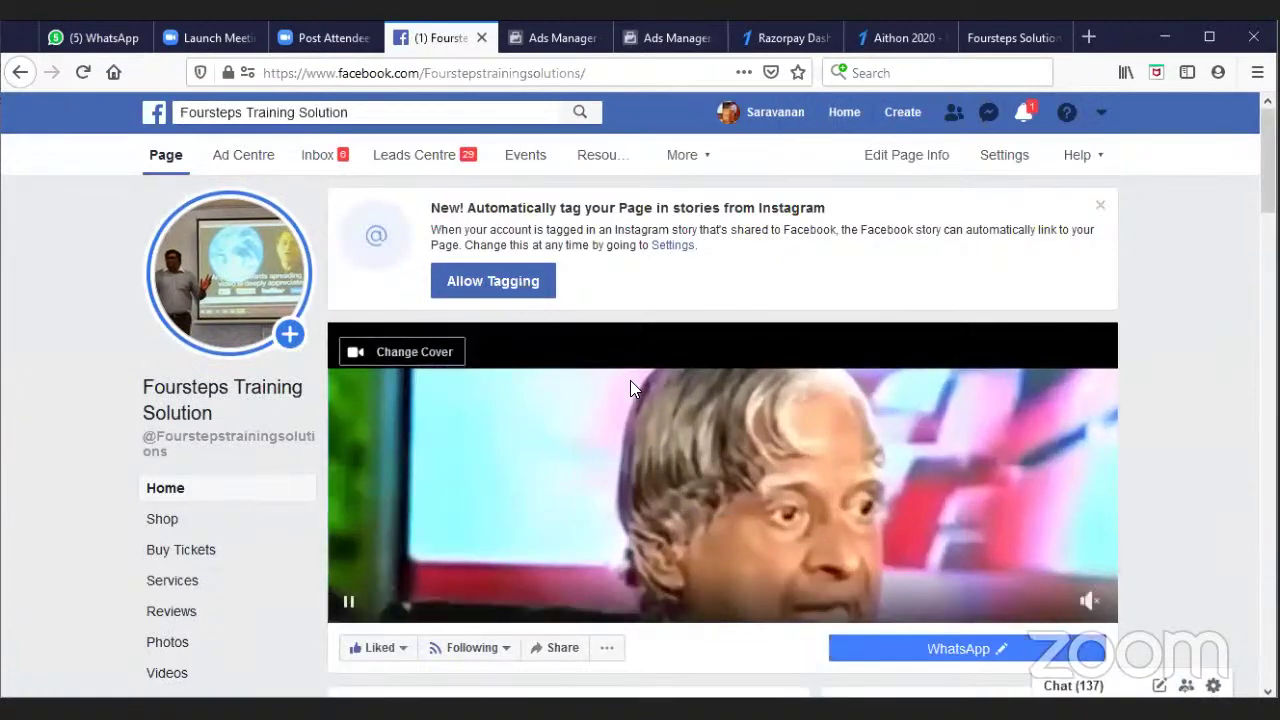
# Step: Find the new course bundle post on the page and expand its full text to examine the description and image
pyautogui.scroll(-4, 630, 385)
pyautogui.scroll(-3, 630, 391)
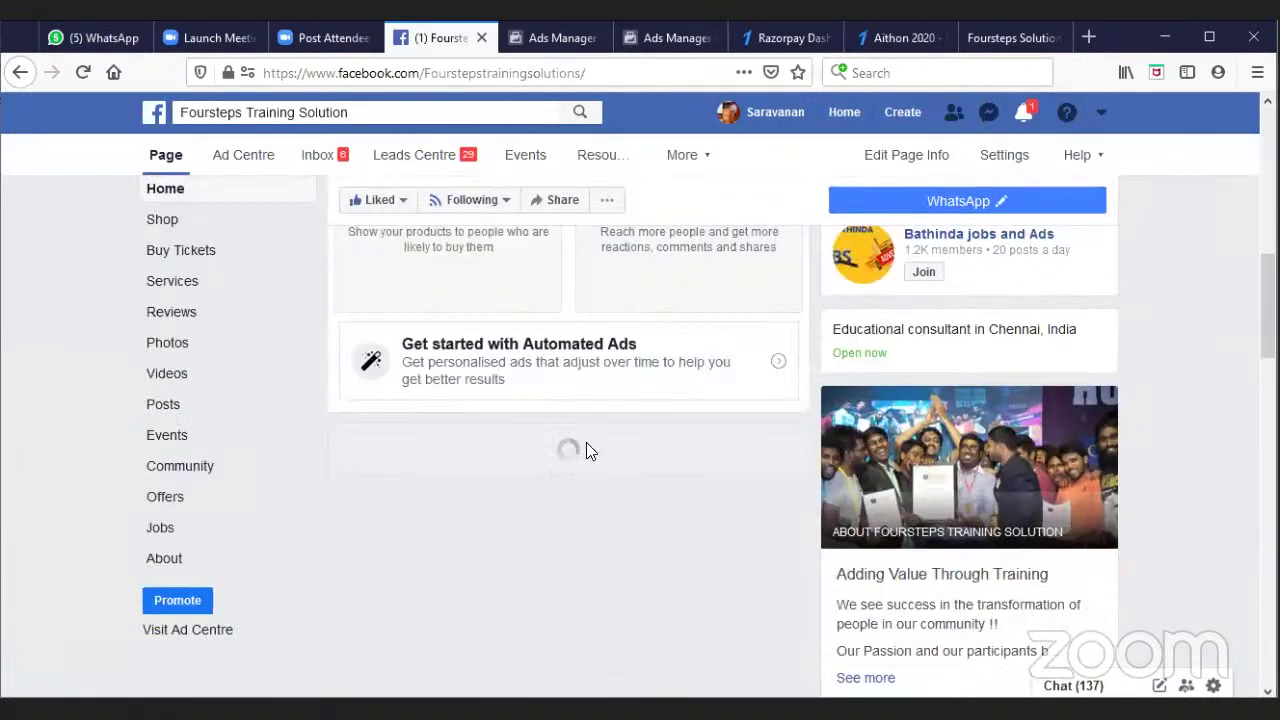
pyautogui.scroll(-2, 588, 451)
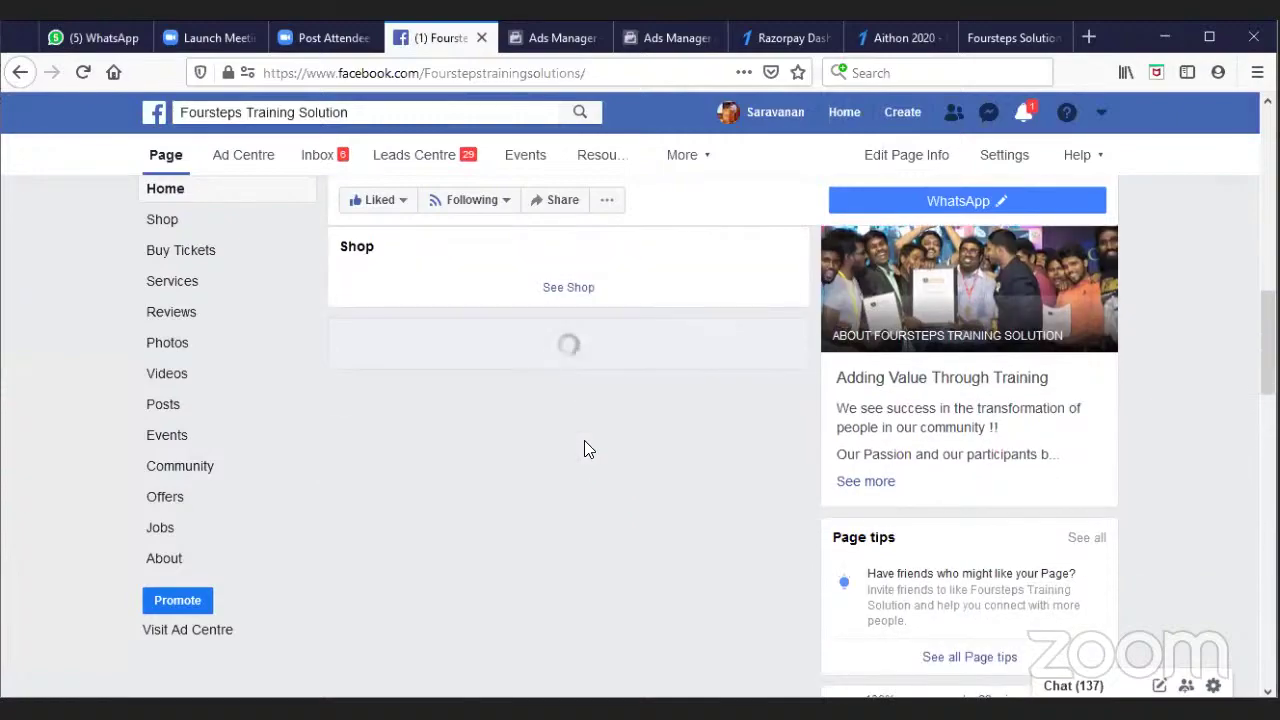
pyautogui.scroll(-5, 587, 451)
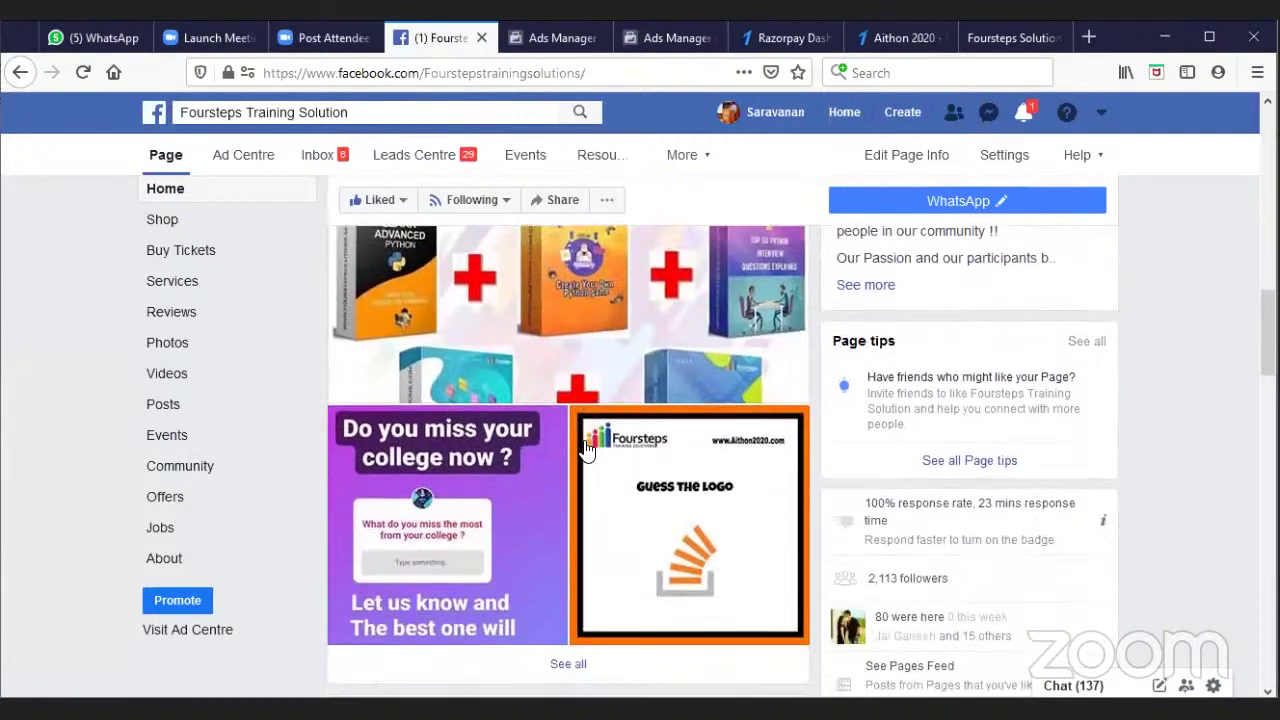
pyautogui.scroll(-7, 587, 451)
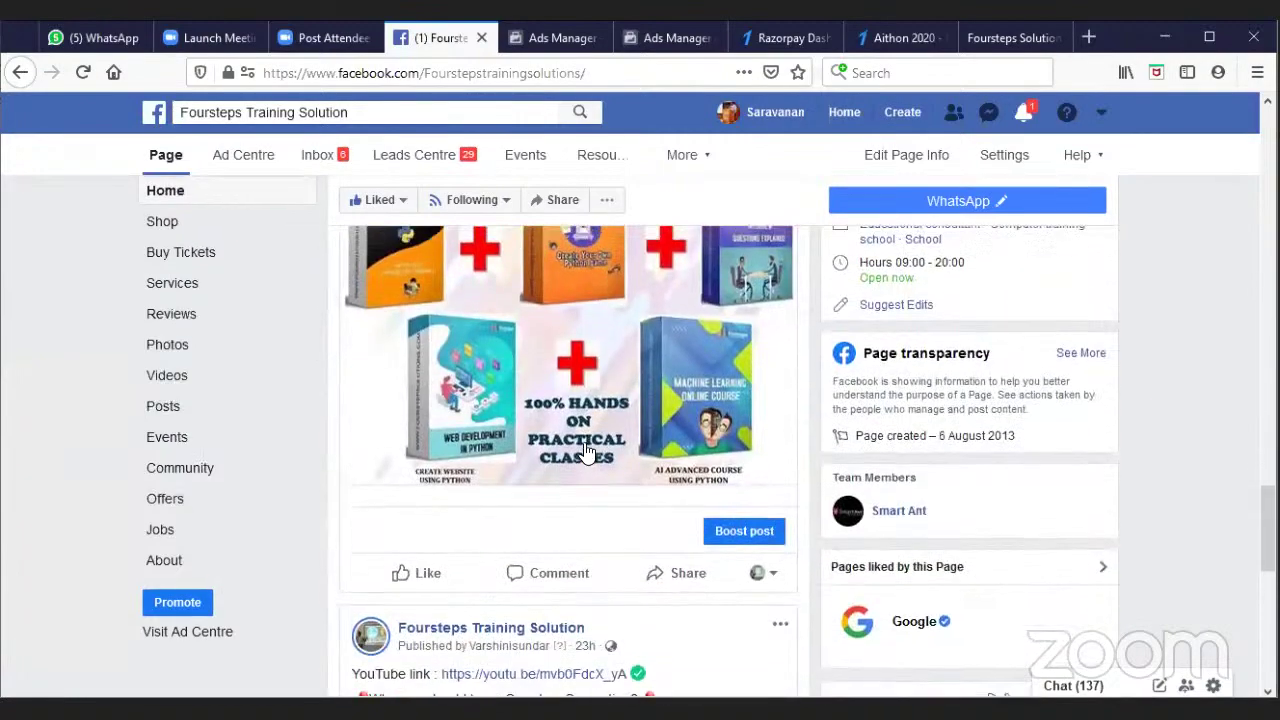
pyautogui.scroll(4, 587, 451)
pyautogui.scroll(-1, 587, 451)
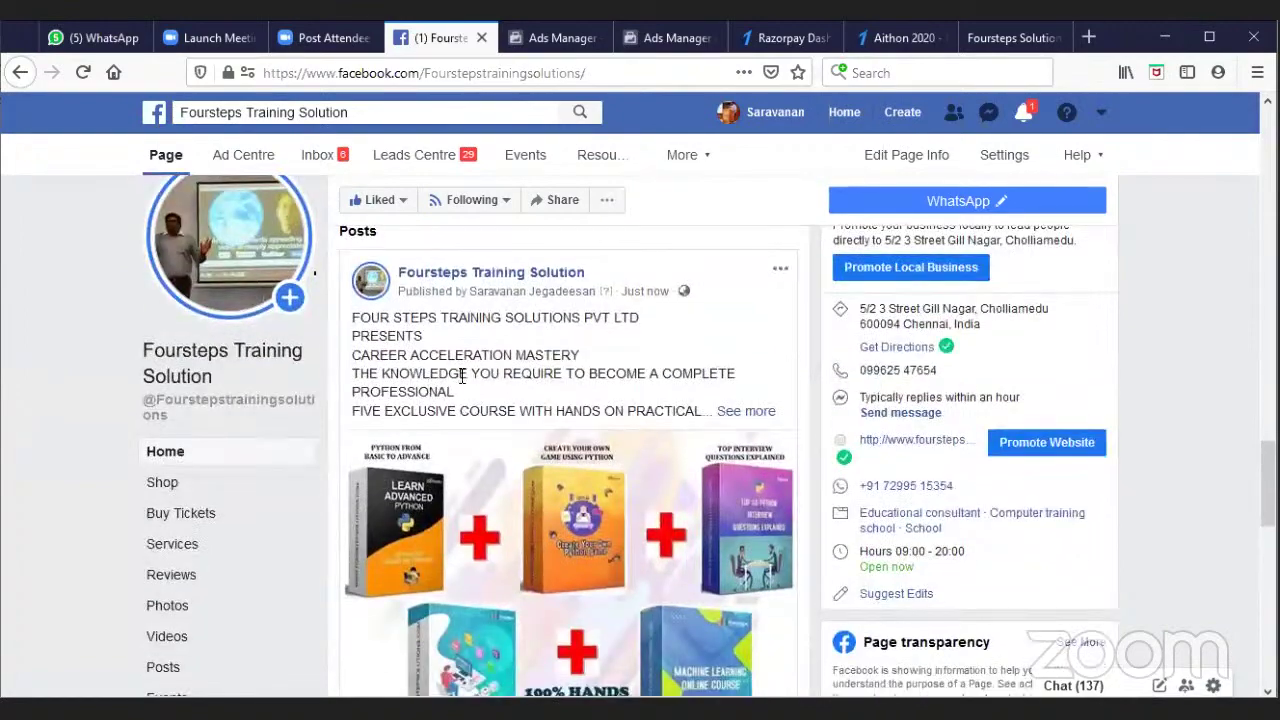
pyautogui.click(742, 412)
pyautogui.scroll(-6, 680, 372)
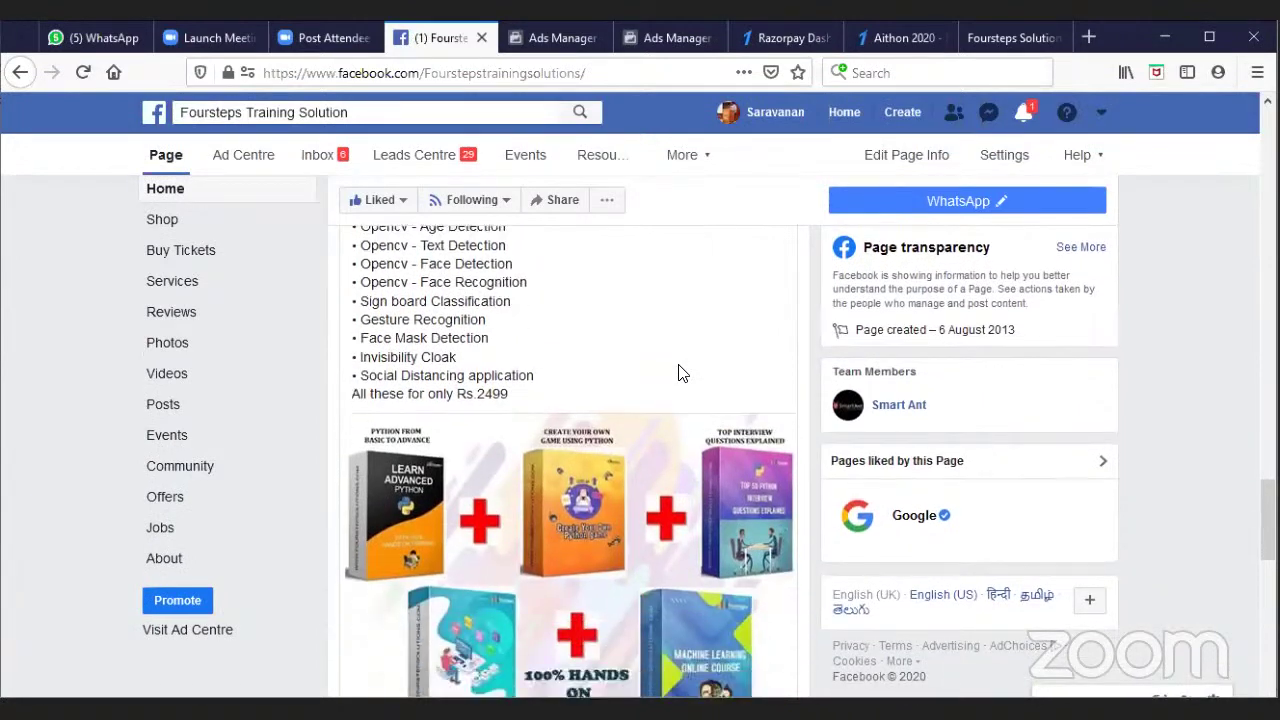
pyautogui.scroll(-3, 680, 372)
pyautogui.scroll(3, 677, 370)
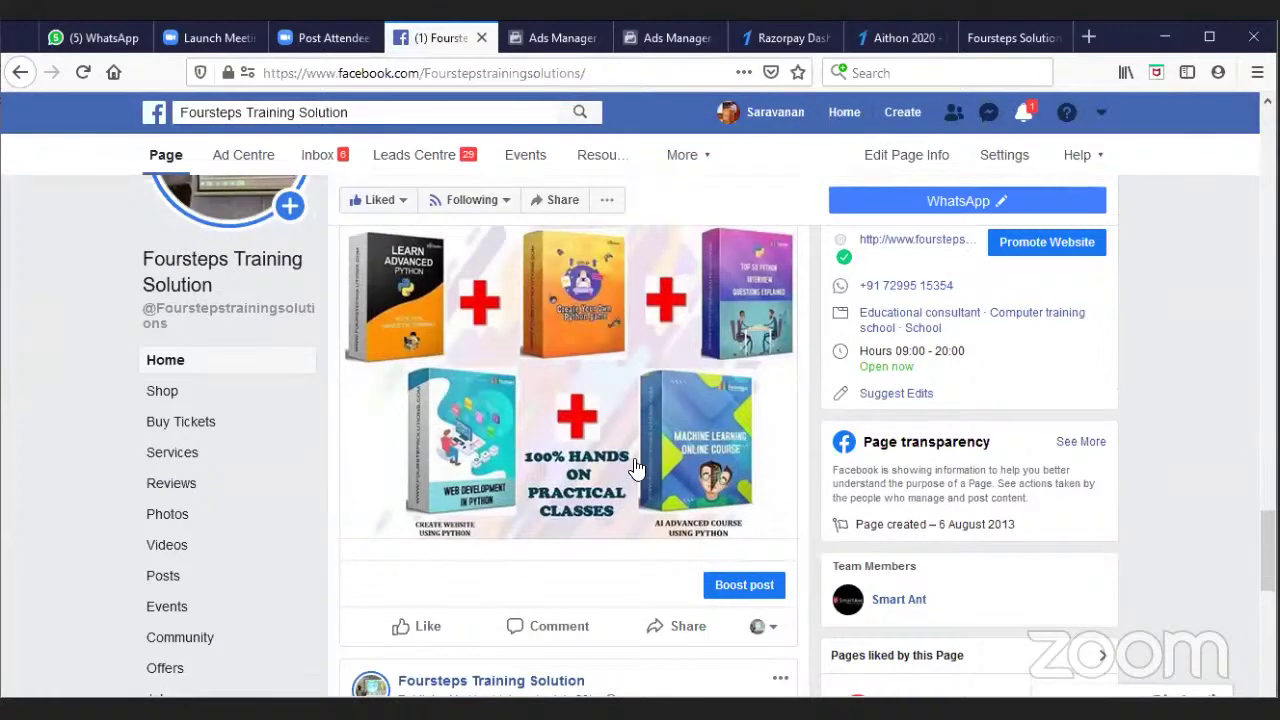
# Step: Start boosting the course bundle post with the objective "Reach people who are likely to buy from you, and track sales" and check the ad preview
pyautogui.click(743, 588)
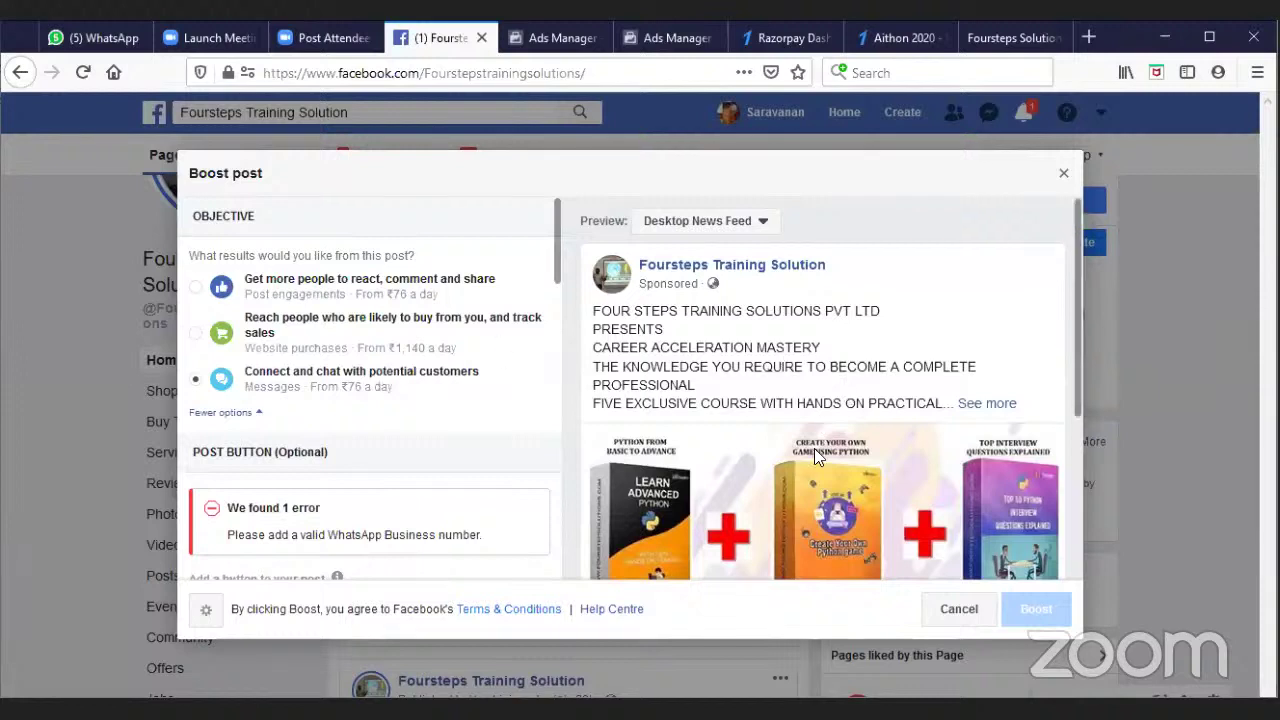
pyautogui.scroll(-2, 814, 448)
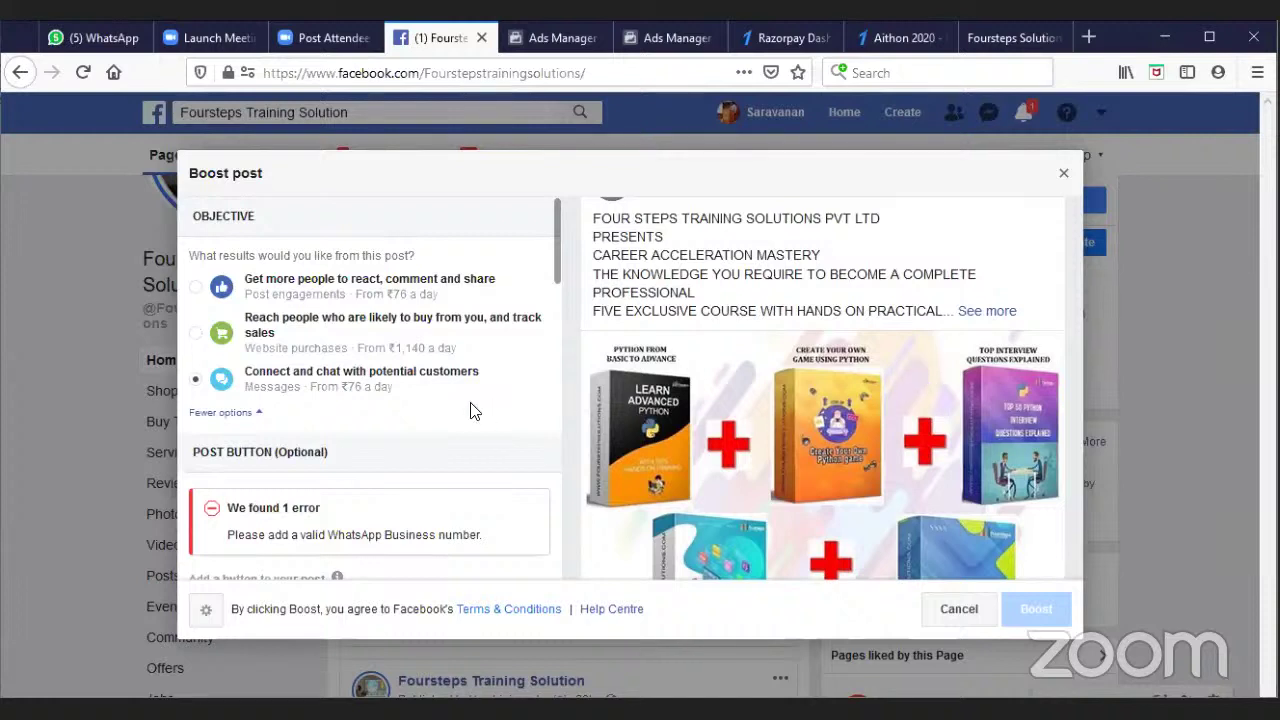
pyautogui.click(201, 333)
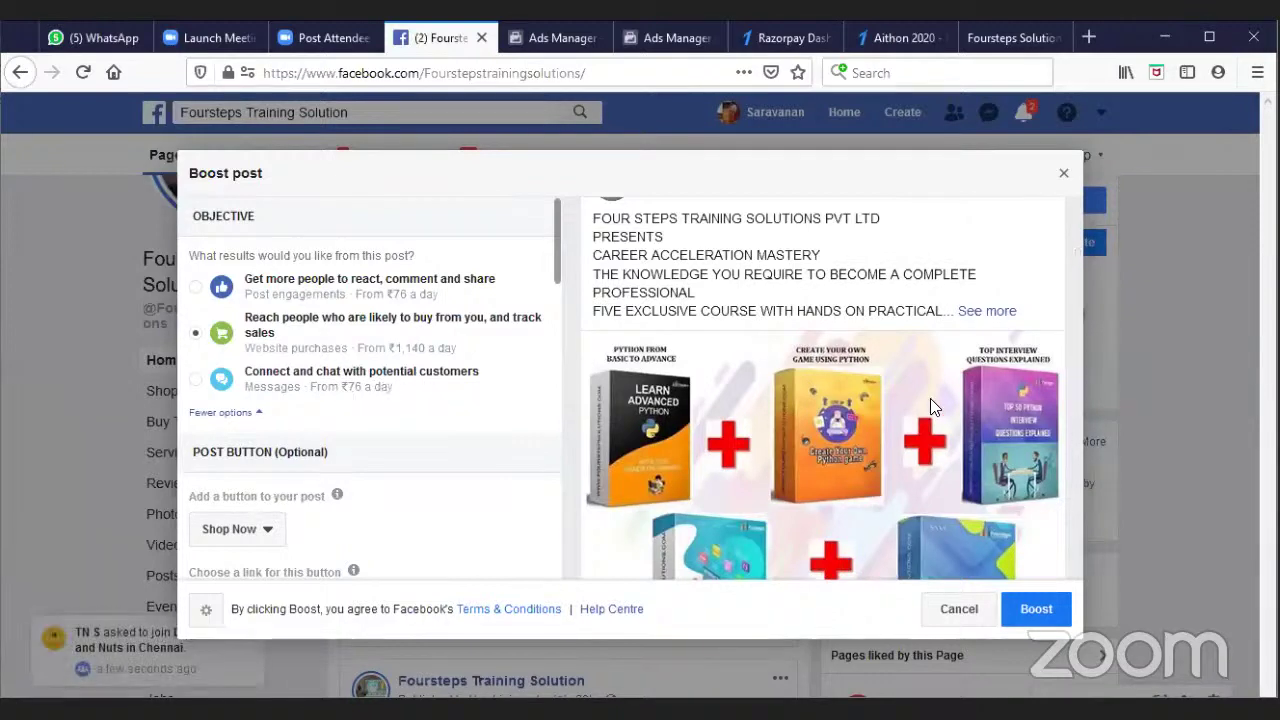
pyautogui.scroll(-3, 838, 386)
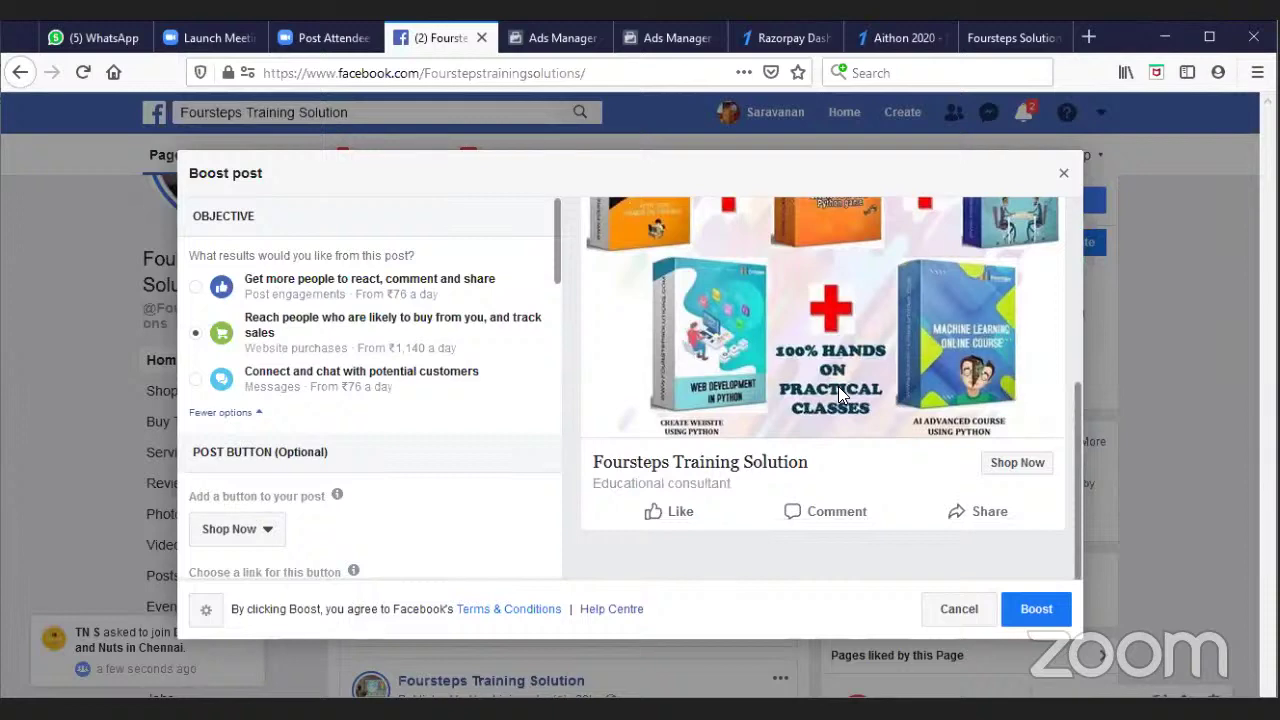
pyautogui.scroll(5, 838, 390)
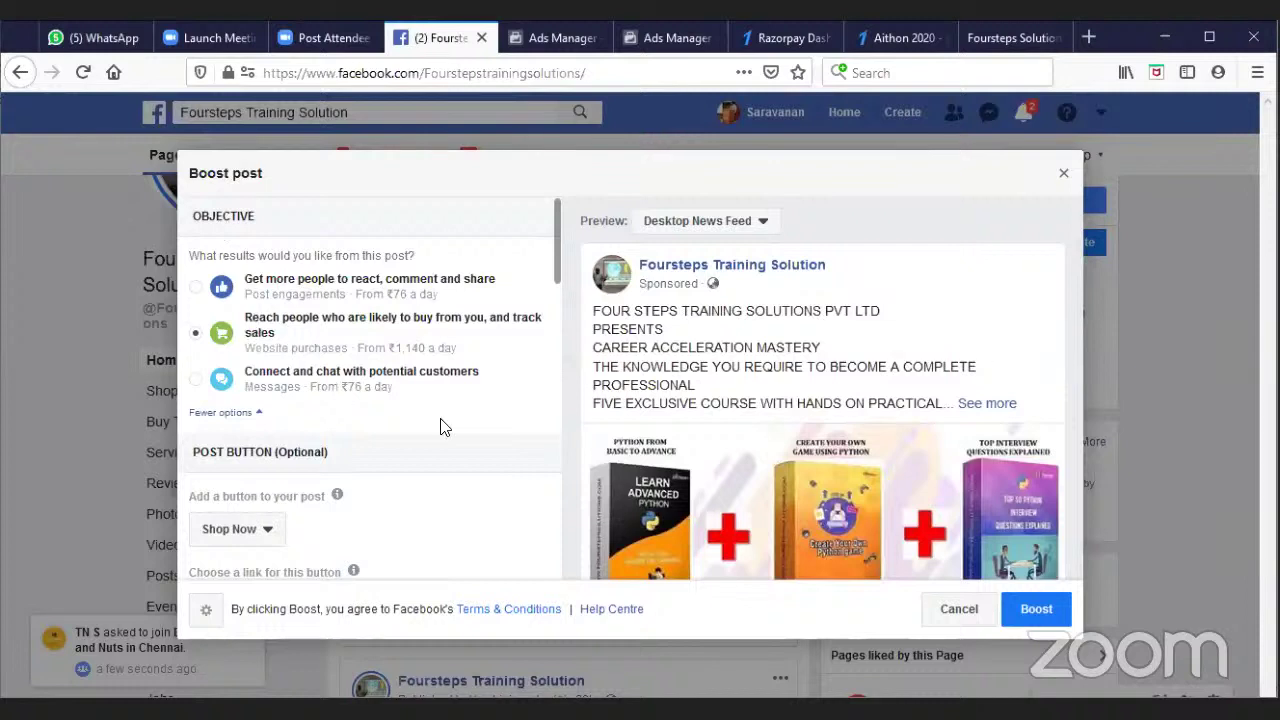
# Step: Set the boosted post's button to Learn More and check where its link directs people
pyautogui.scroll(-3, 435, 418)
pyautogui.scroll(3, 428, 417)
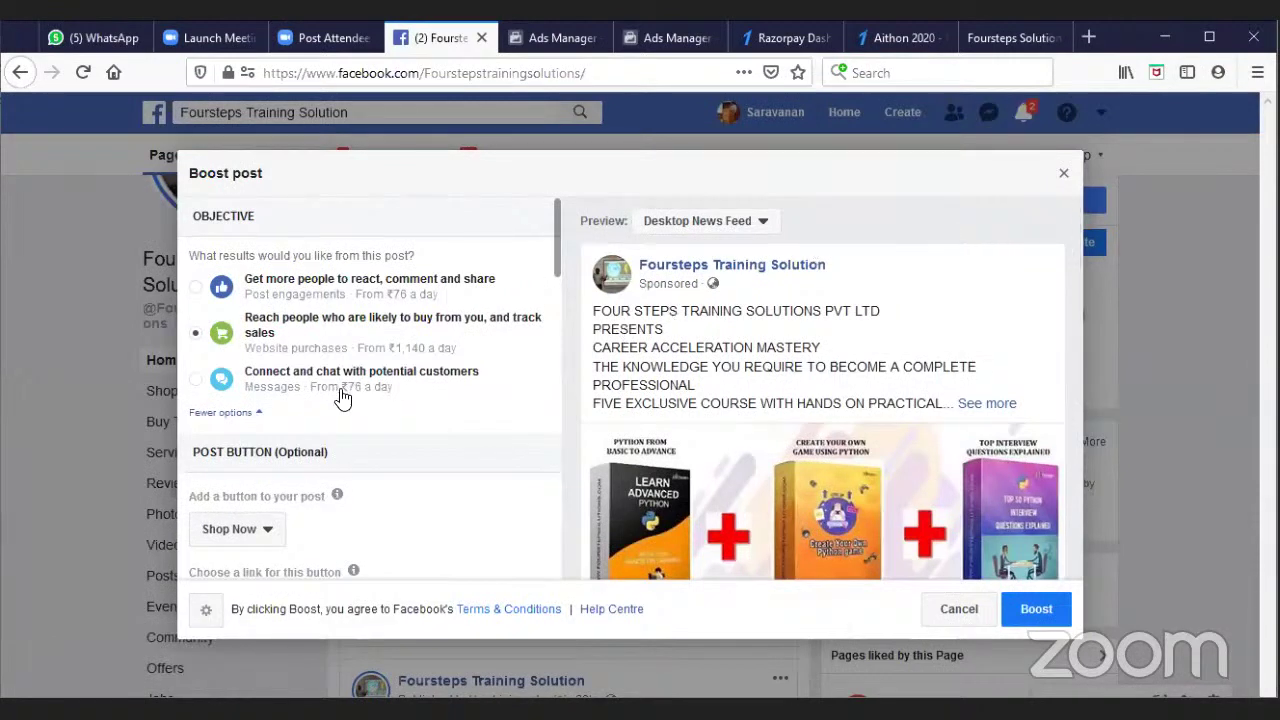
pyautogui.scroll(-4, 300, 392)
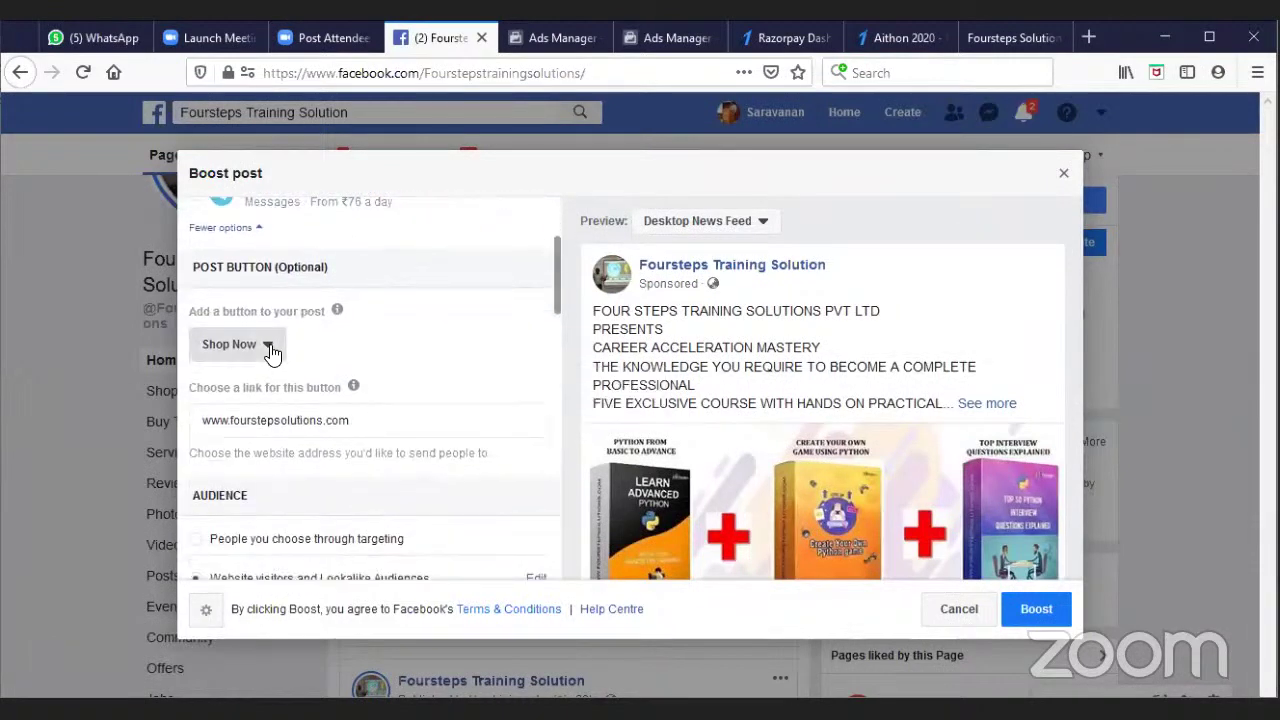
pyautogui.click(268, 346)
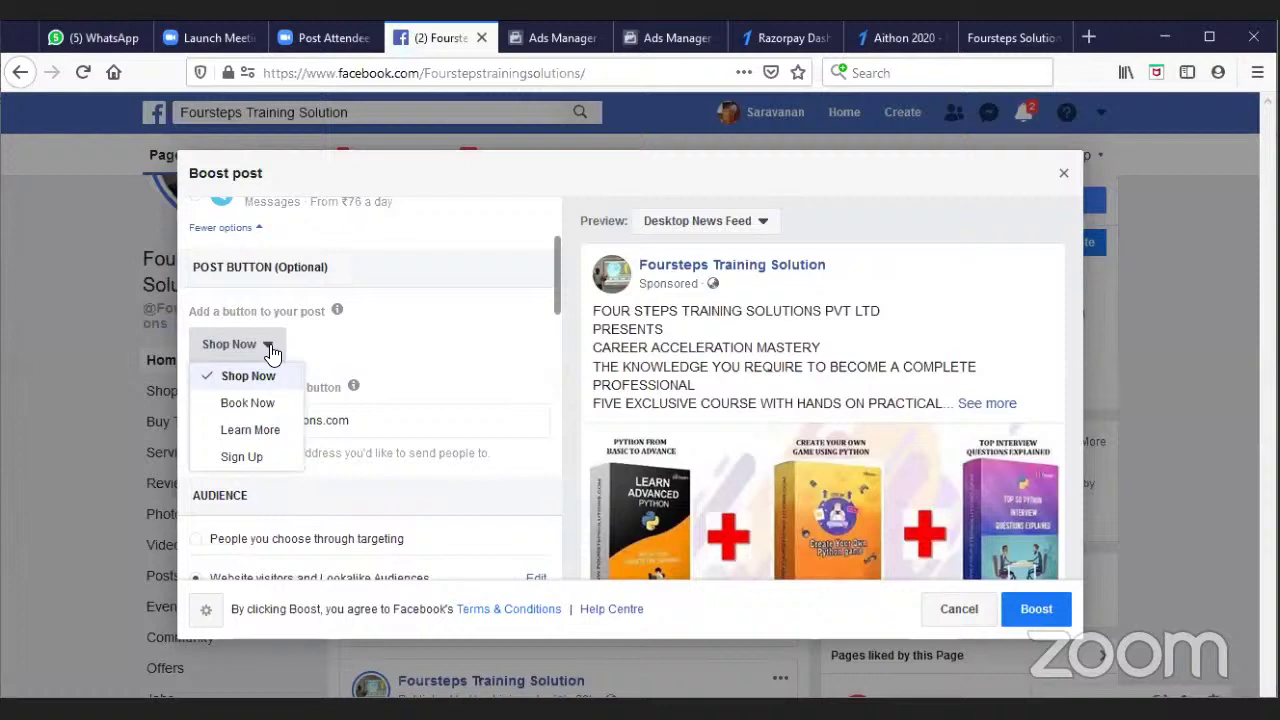
pyautogui.click(262, 432)
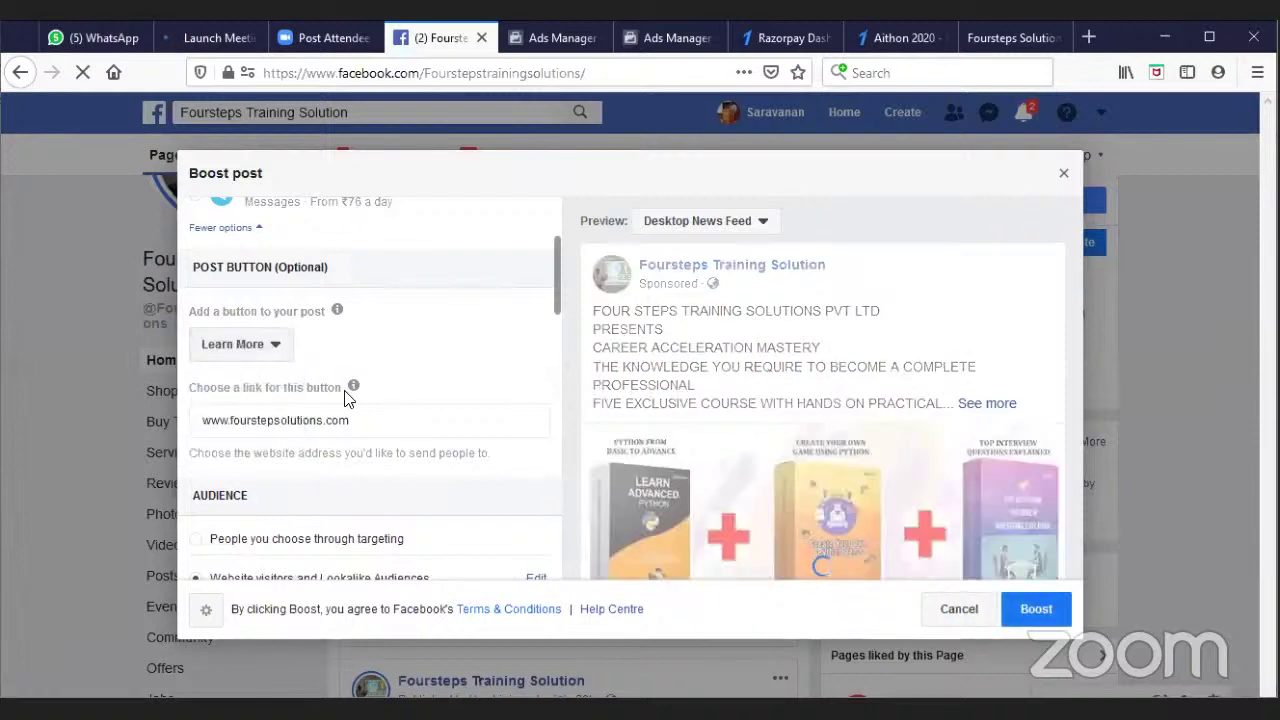
pyautogui.moveTo(346, 397)
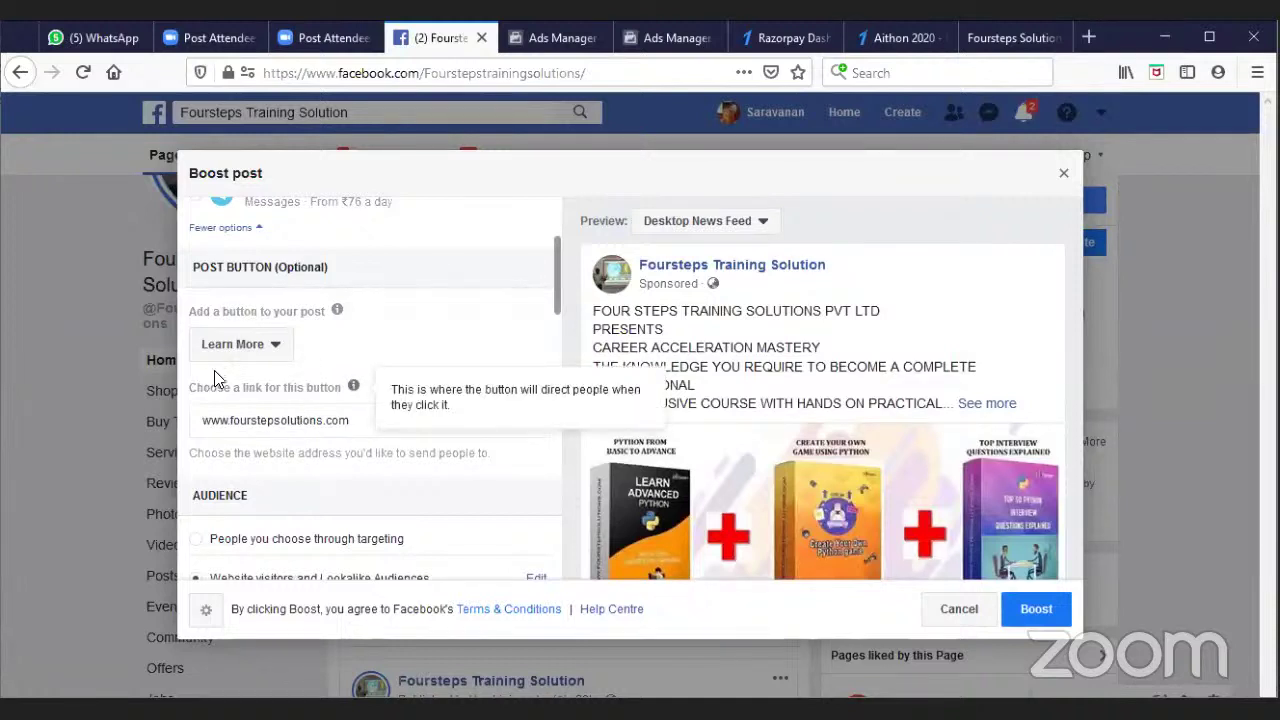
pyautogui.scroll(-1, 312, 428)
pyautogui.scroll(-1, 308, 418)
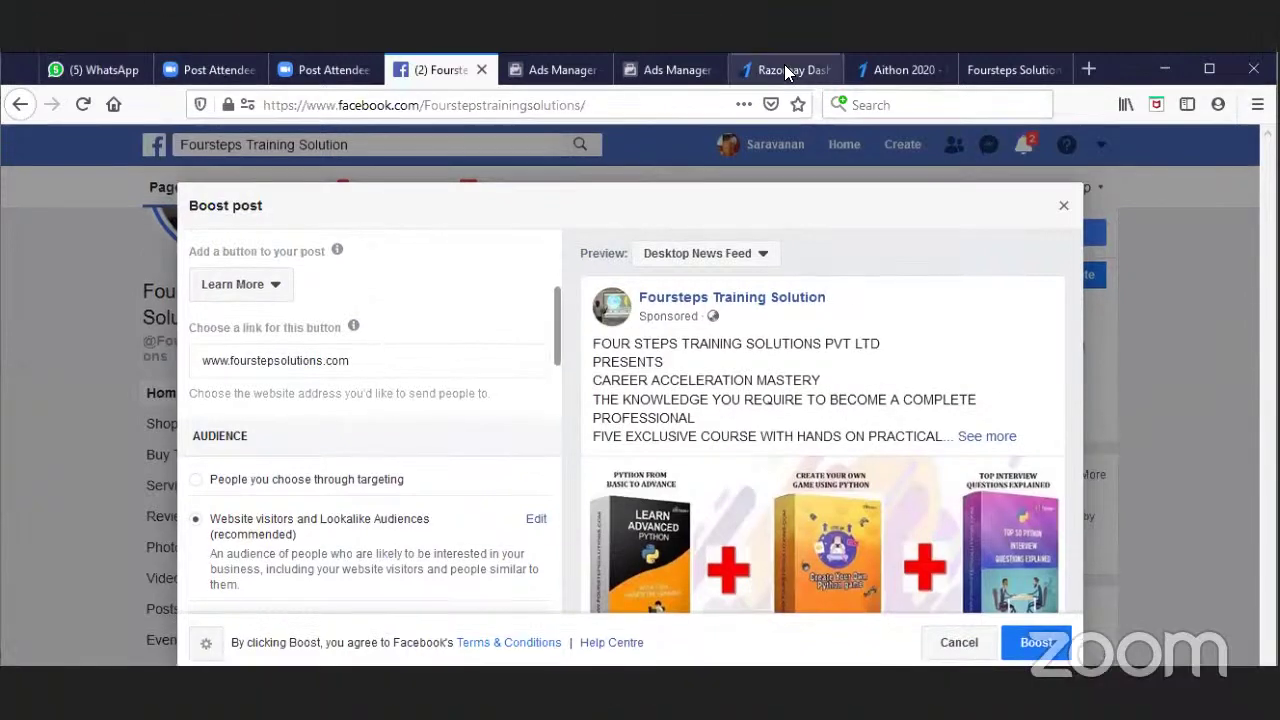
# Step: Switch to Razorpay and look over the public Aithon 2020 - Mission 1,00,000 payment page
pyautogui.click(785, 37)
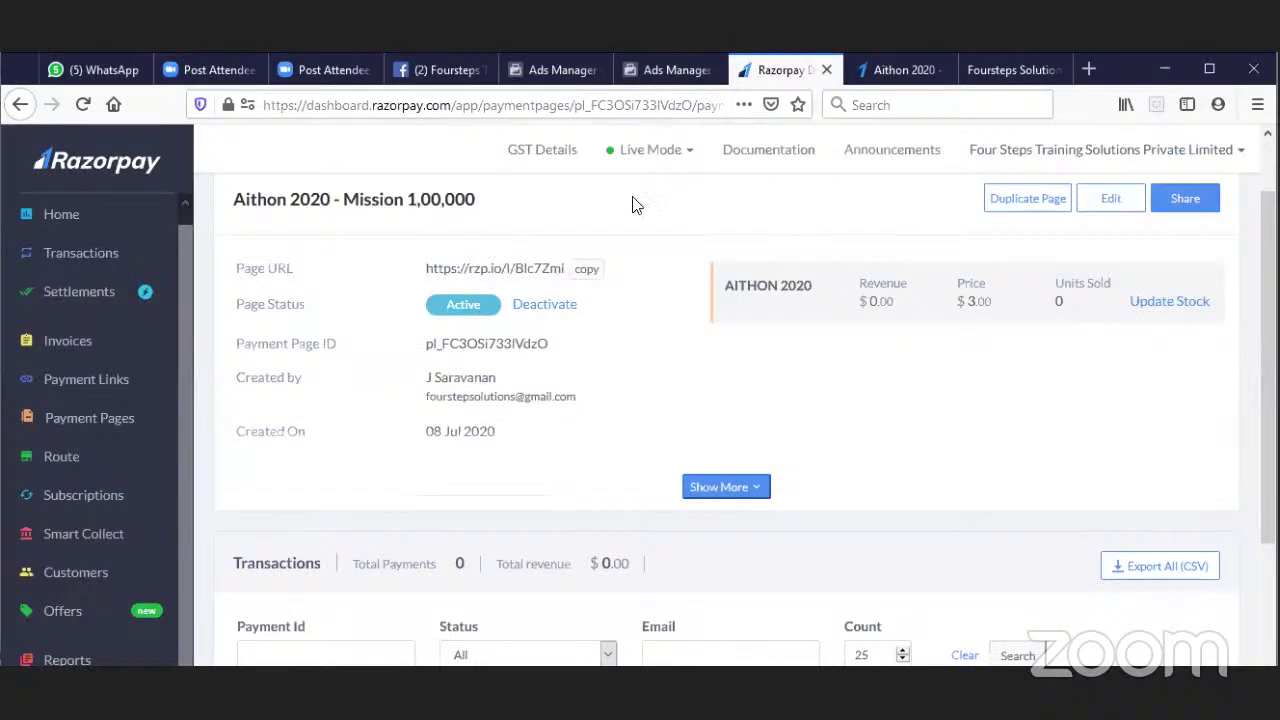
pyautogui.click(916, 68)
pyautogui.scroll(-5, 723, 317)
pyautogui.scroll(5, 755, 222)
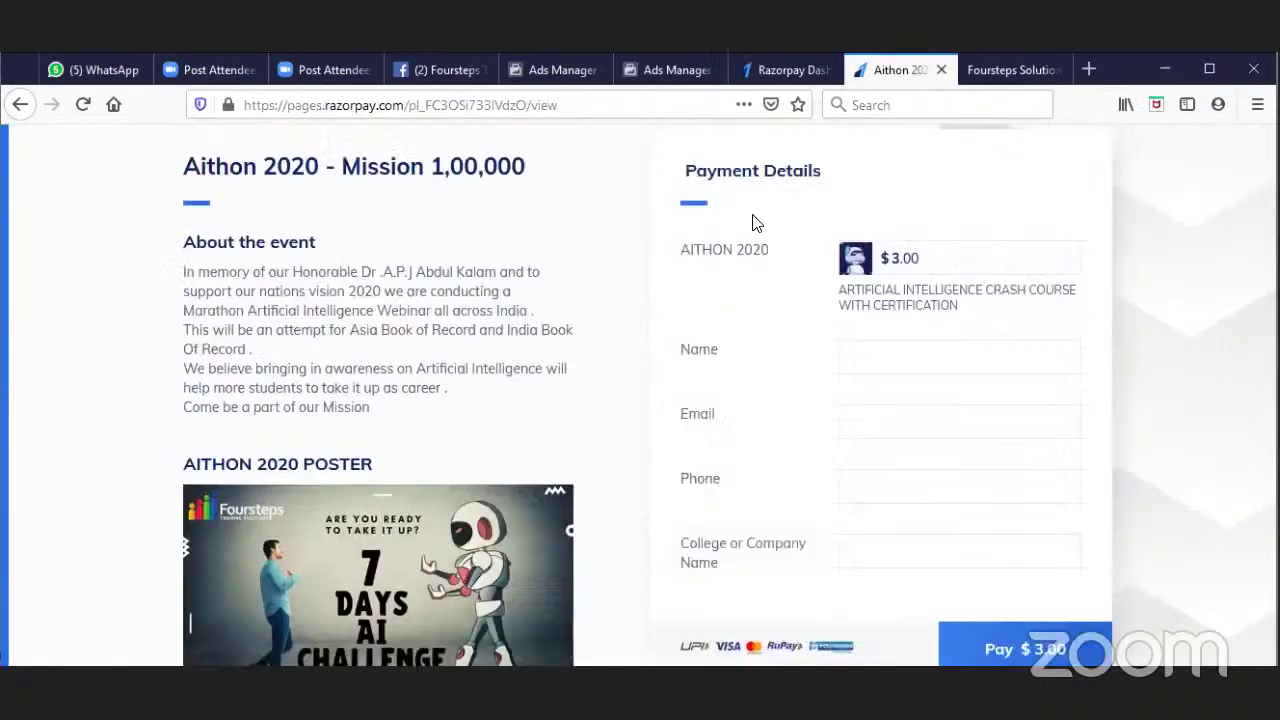
# Step: Open the list of payment pages in the Razorpay dashboard, passing the robot check and unlocking the account with the prefilled password
pyautogui.click(786, 70)
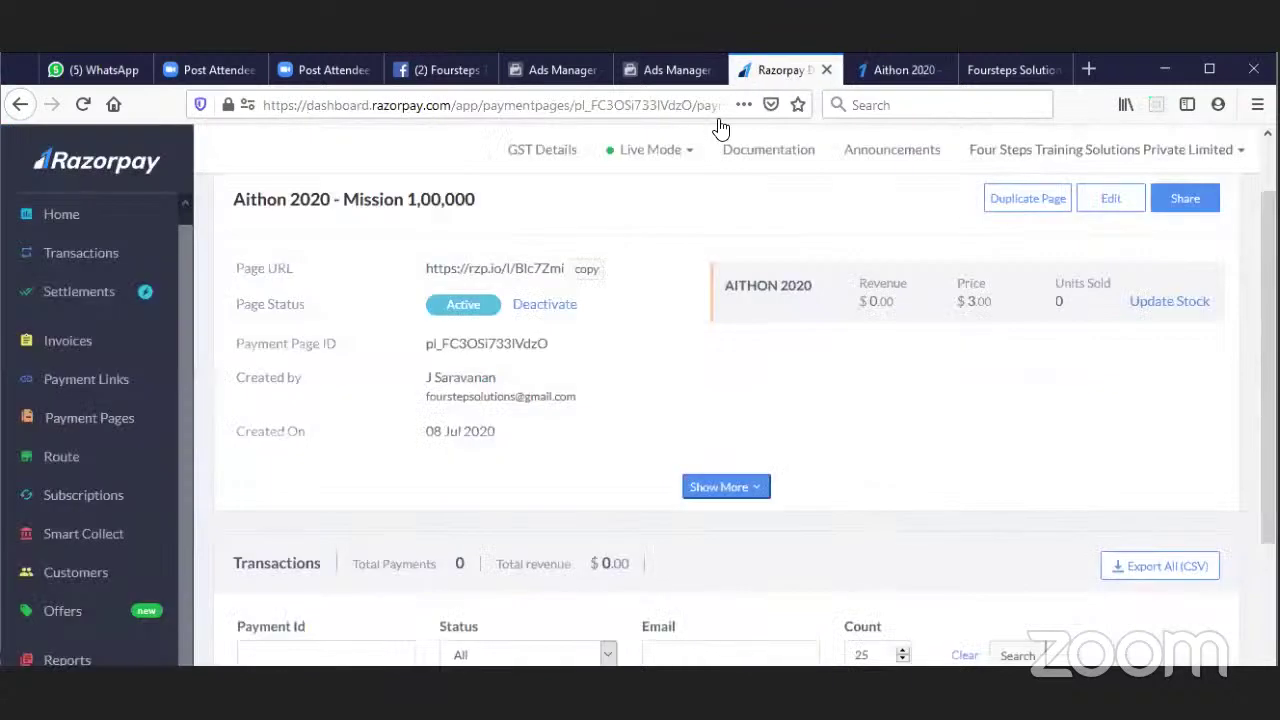
pyautogui.click(113, 417)
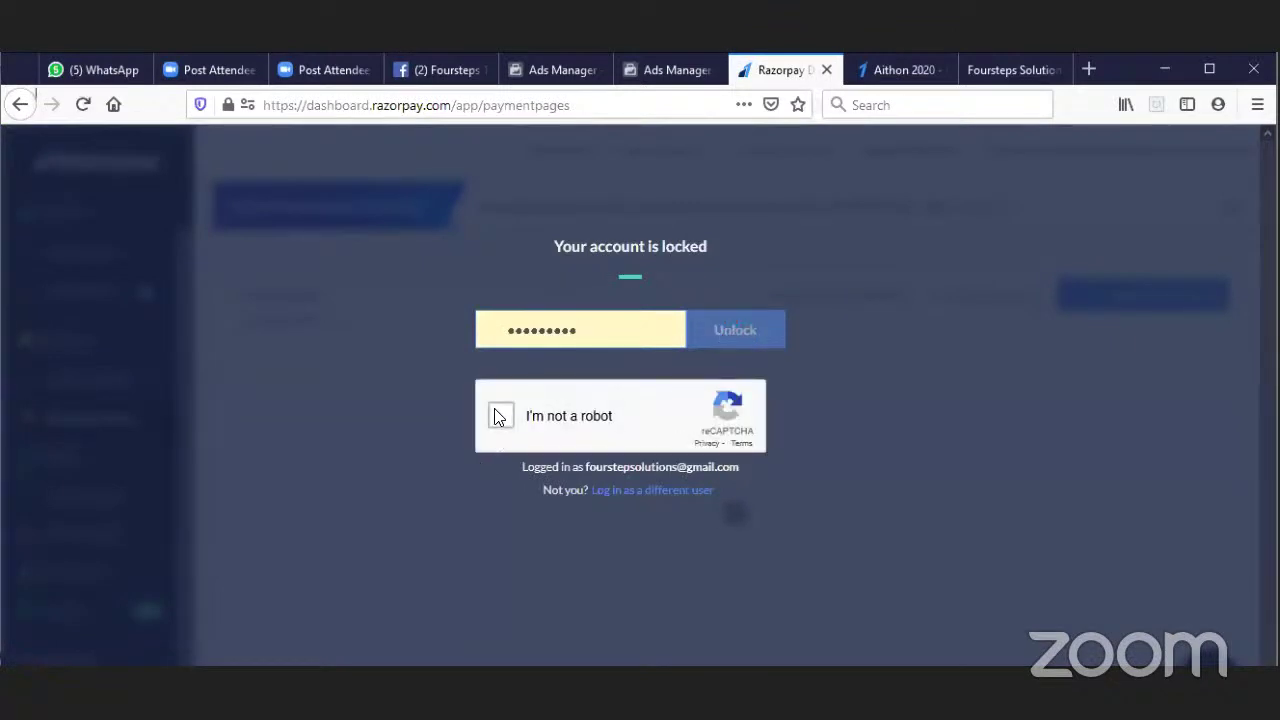
pyautogui.click(500, 416)
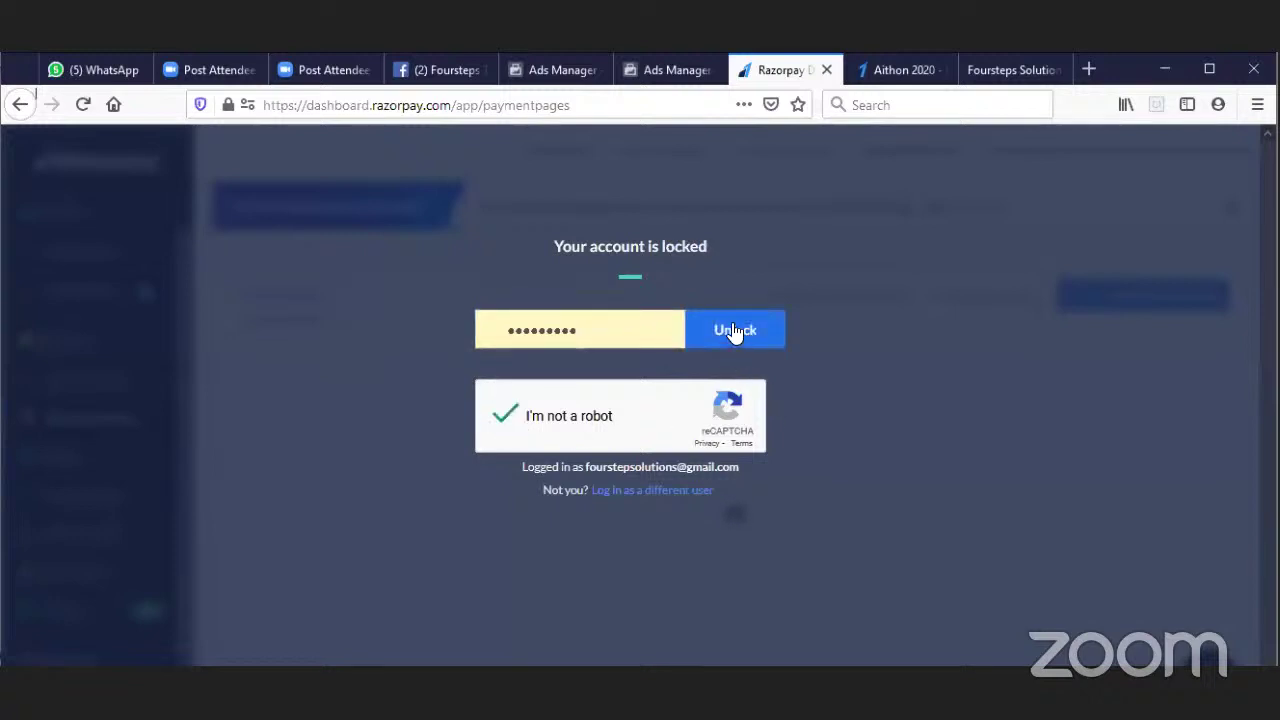
pyautogui.click(776, 340)
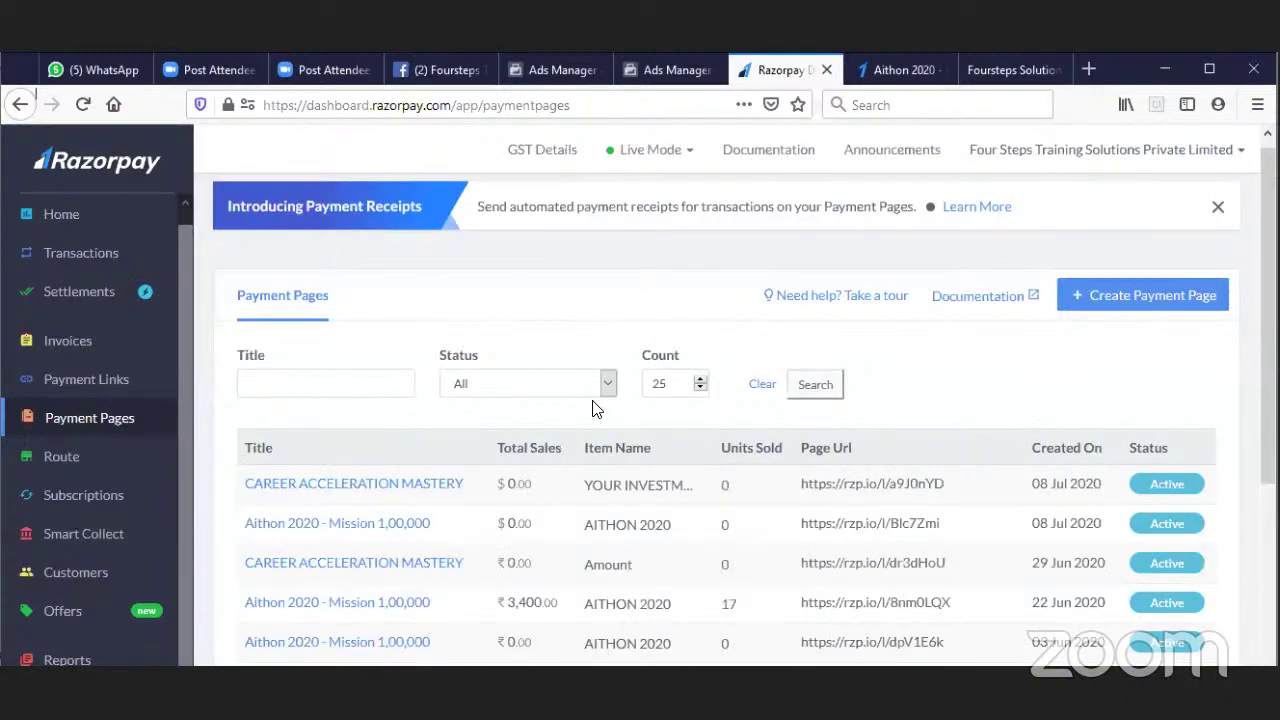
# Step: Find the CAREER ACCELERATION MASTERY payment page created on 29 Jun 2020 and open its details
pyautogui.scroll(-4, 460, 485)
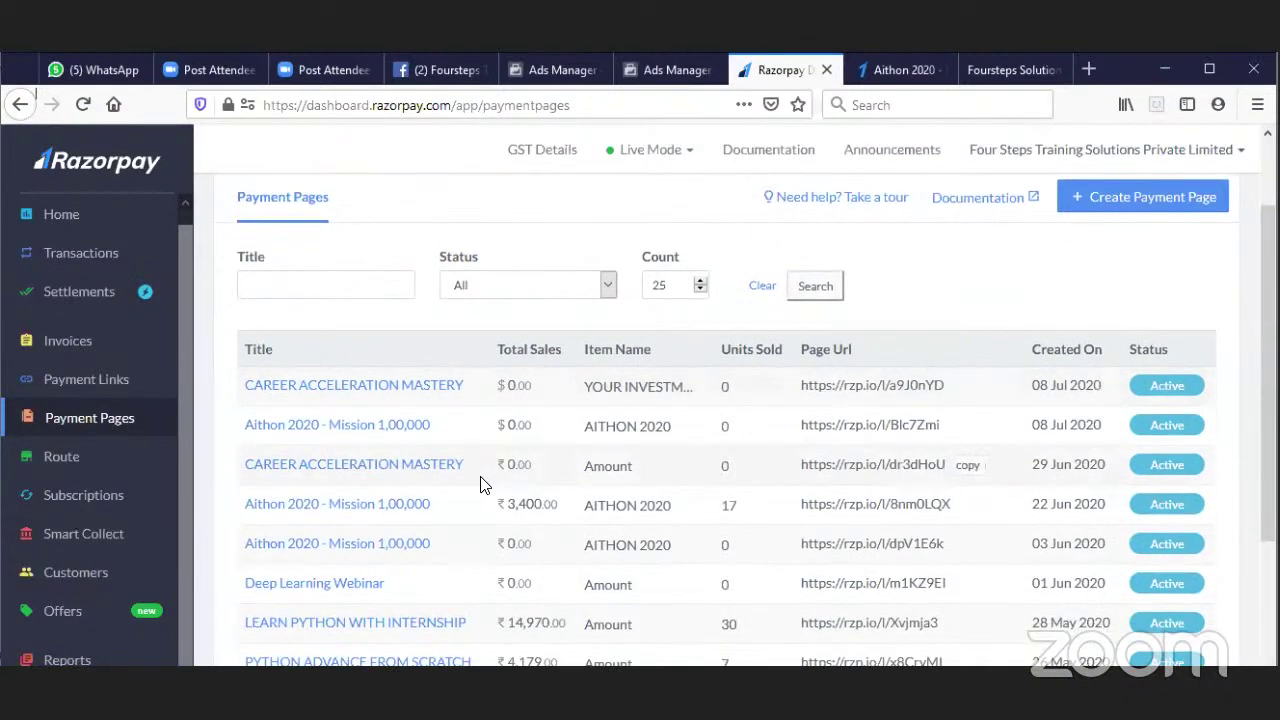
pyautogui.scroll(-4, 482, 485)
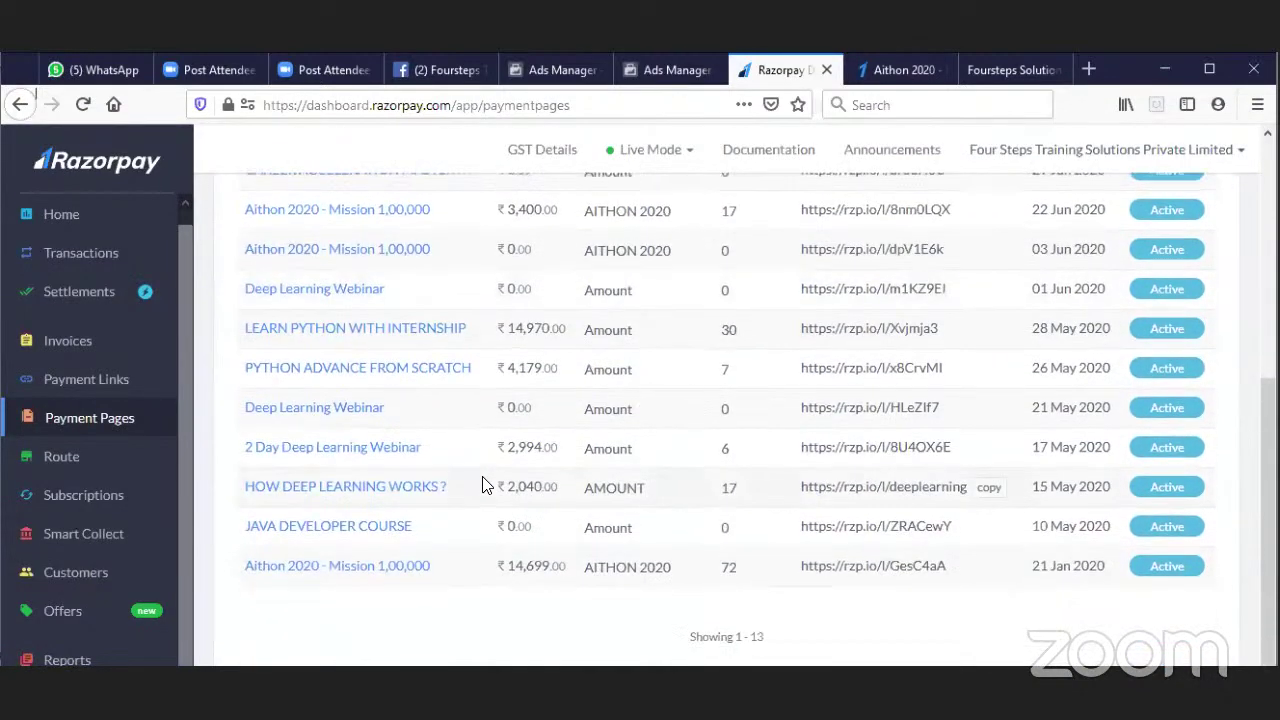
pyautogui.scroll(4, 486, 406)
pyautogui.click(392, 373)
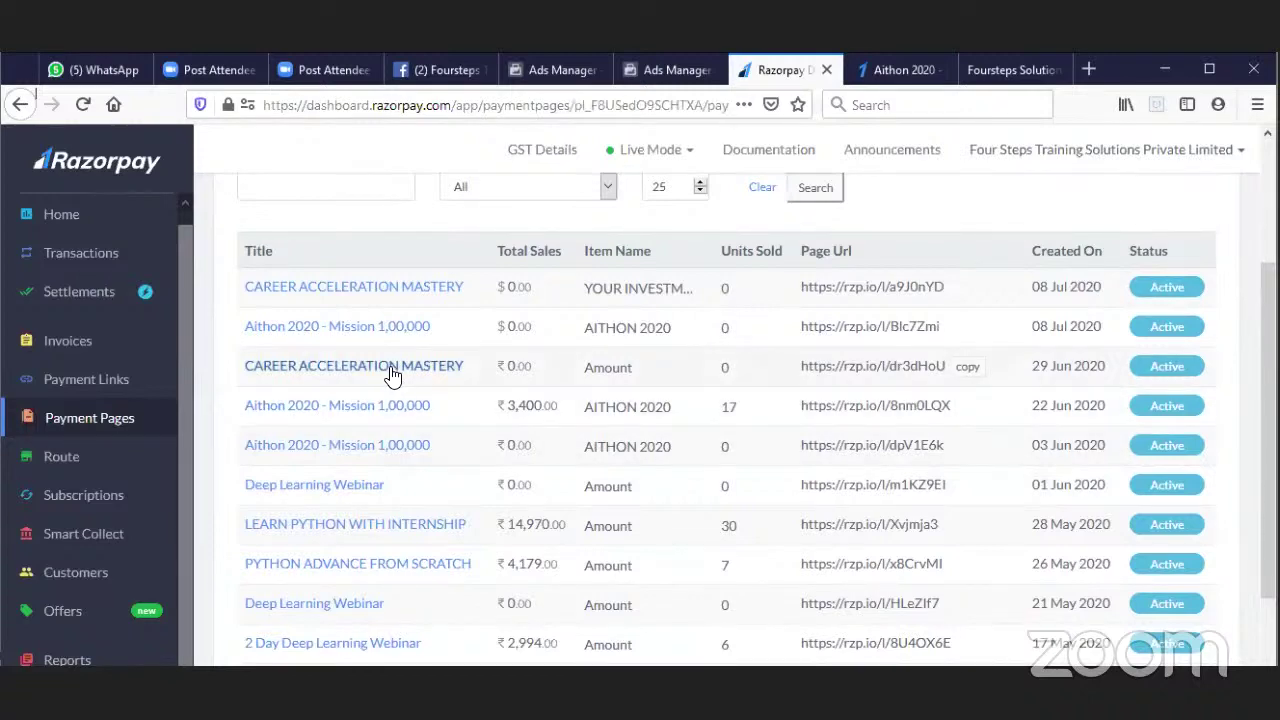
pyautogui.scroll(-3, 670, 441)
pyautogui.scroll(4, 669, 437)
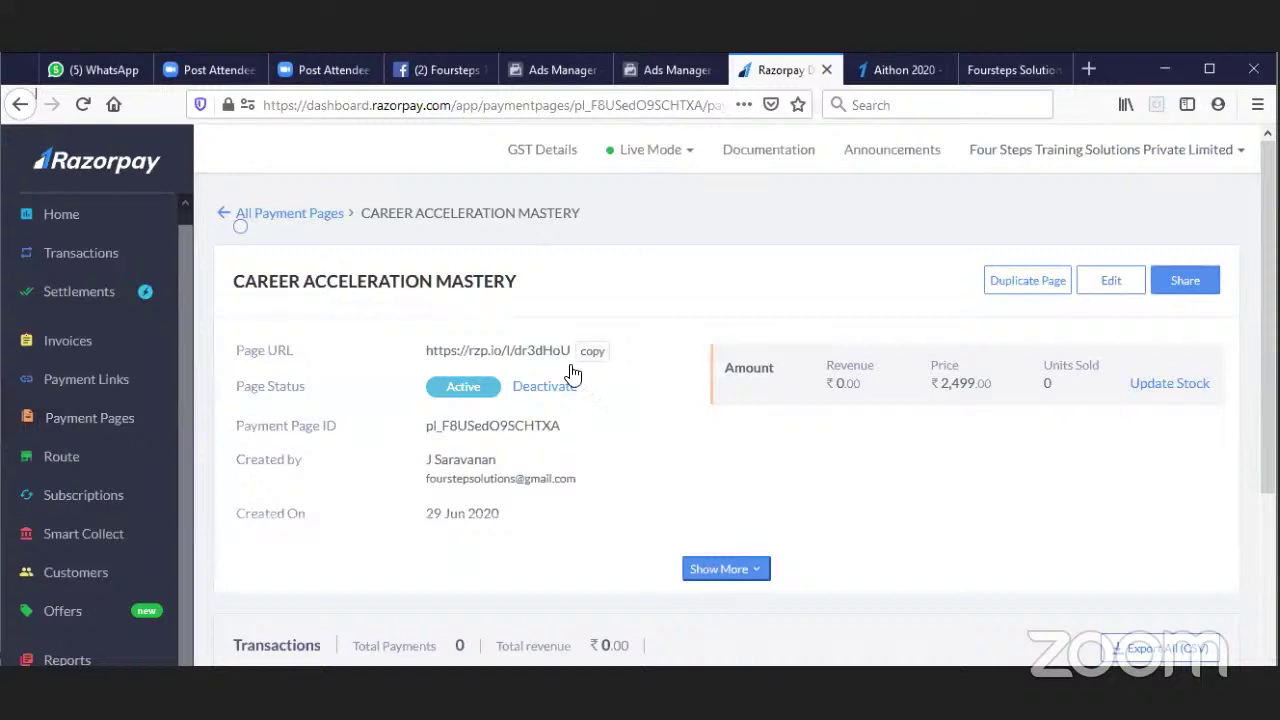
# Step: Copy the CAREER ACCELERATION MASTERY page URL and load it in place of the public Aithon 2020 page
pyautogui.click(592, 351)
pyautogui.click(904, 70)
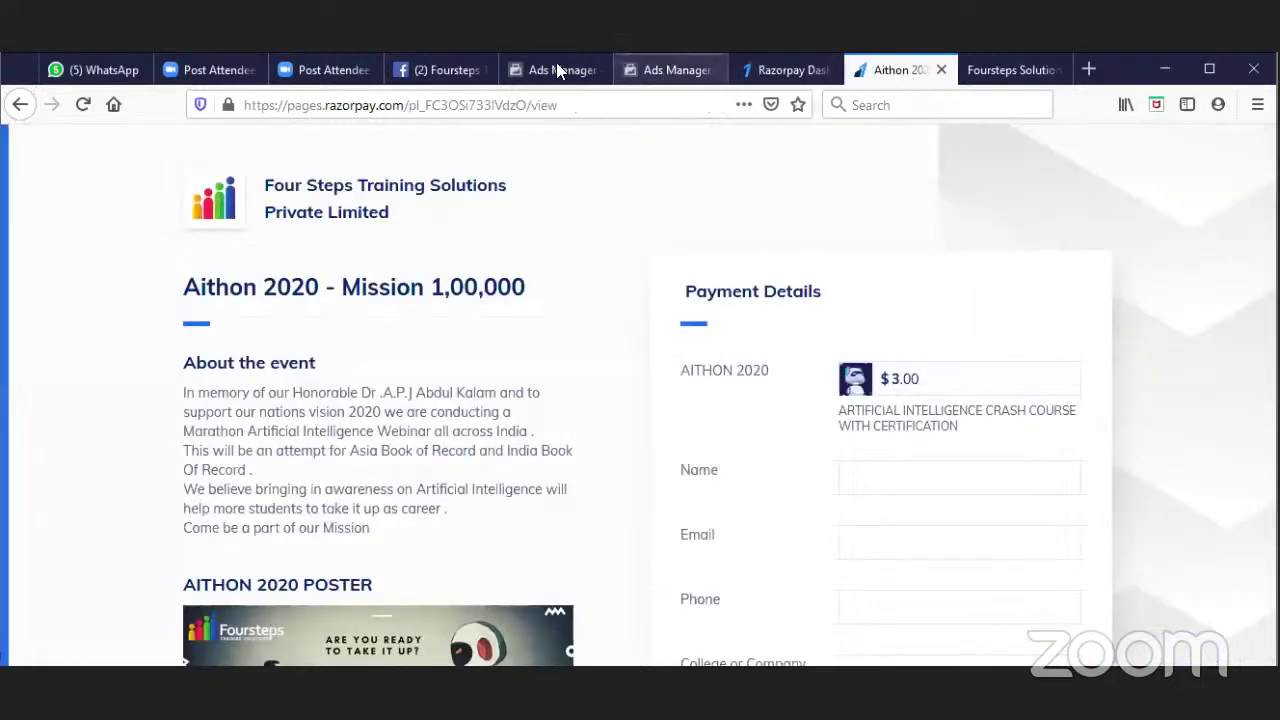
pyautogui.click(556, 104)
pyautogui.hotkey('ctrl', 'v')
pyautogui.press('Return')
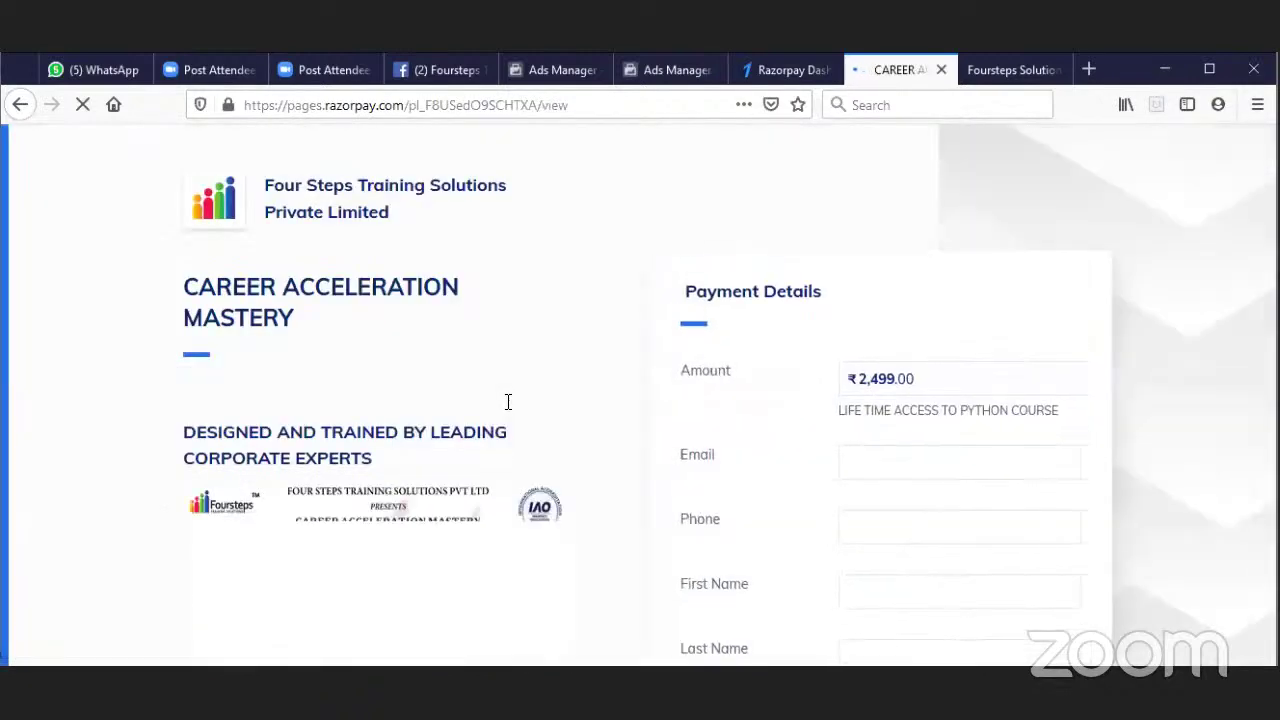
# Step: Expand the full description of the CAREER ACCELERATION MASTERY payment page and examine its courses, features, testimonials and payment form
pyautogui.scroll(-4, 508, 402)
pyautogui.scroll(-4, 508, 402)
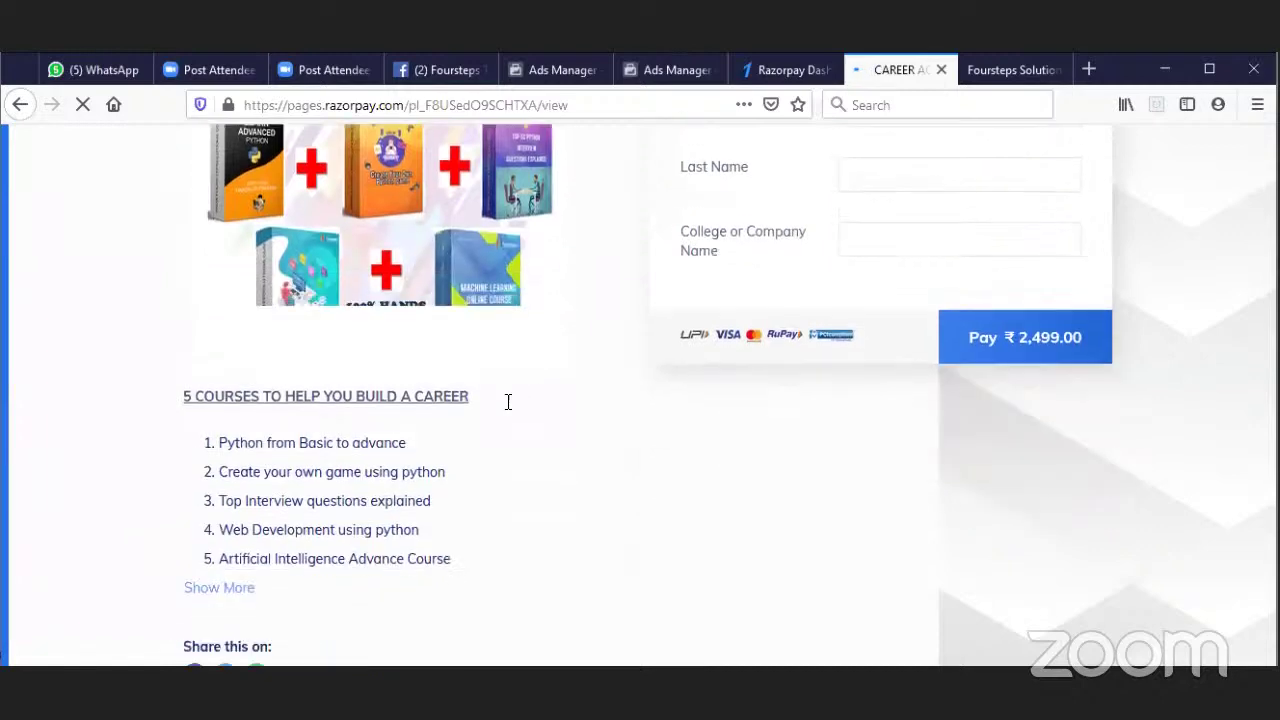
pyautogui.scroll(5, 508, 400)
pyautogui.scroll(2, 508, 400)
pyautogui.scroll(-10, 508, 400)
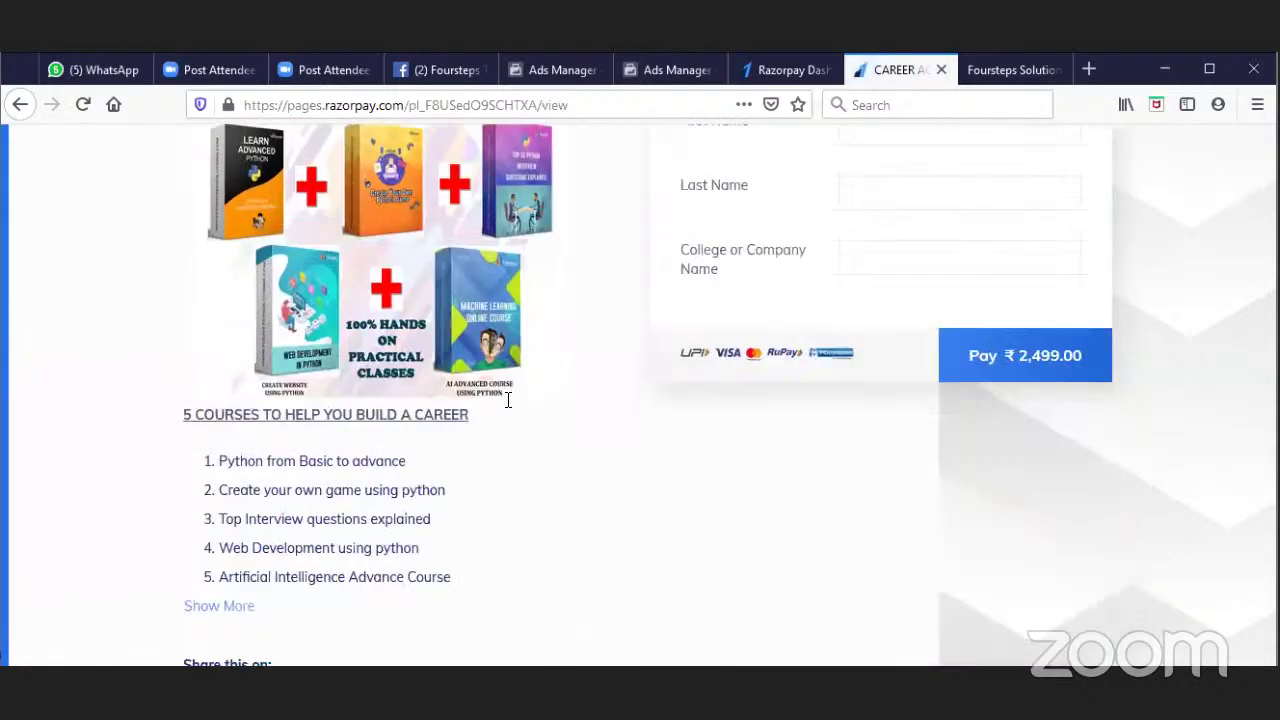
pyautogui.click(240, 380)
pyautogui.scroll(-10, 349, 409)
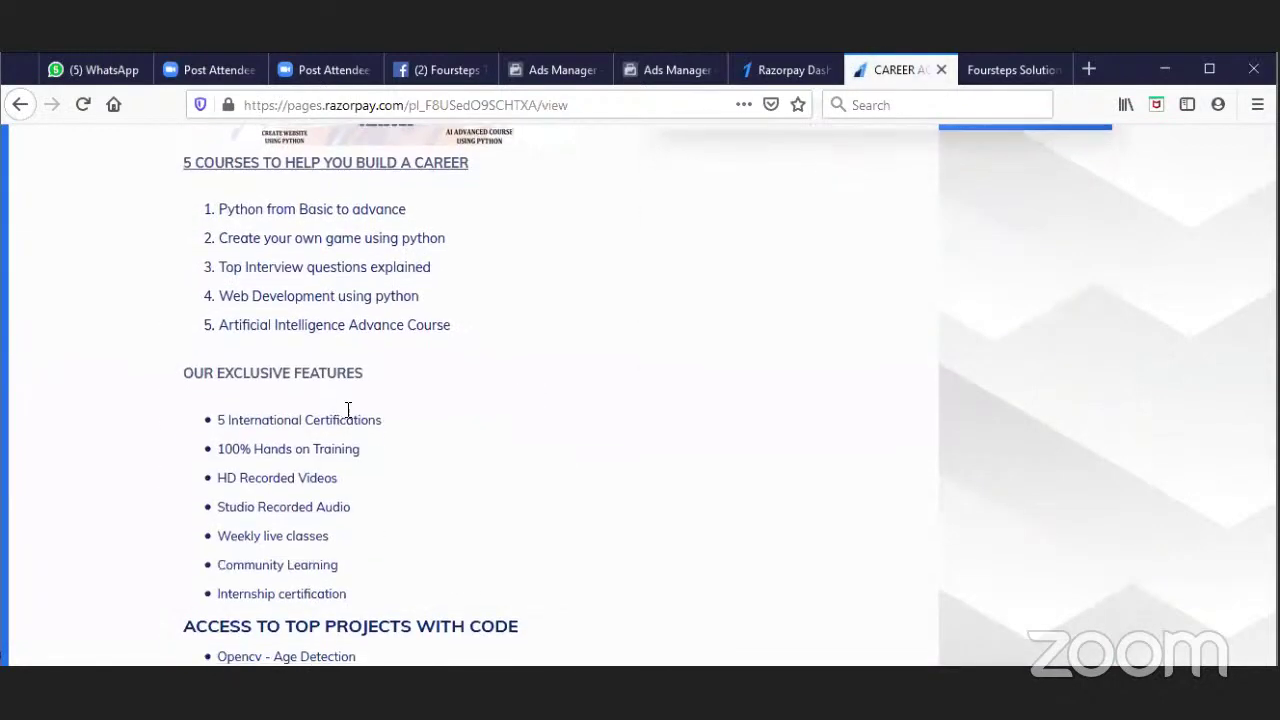
pyautogui.scroll(-12, 450, 405)
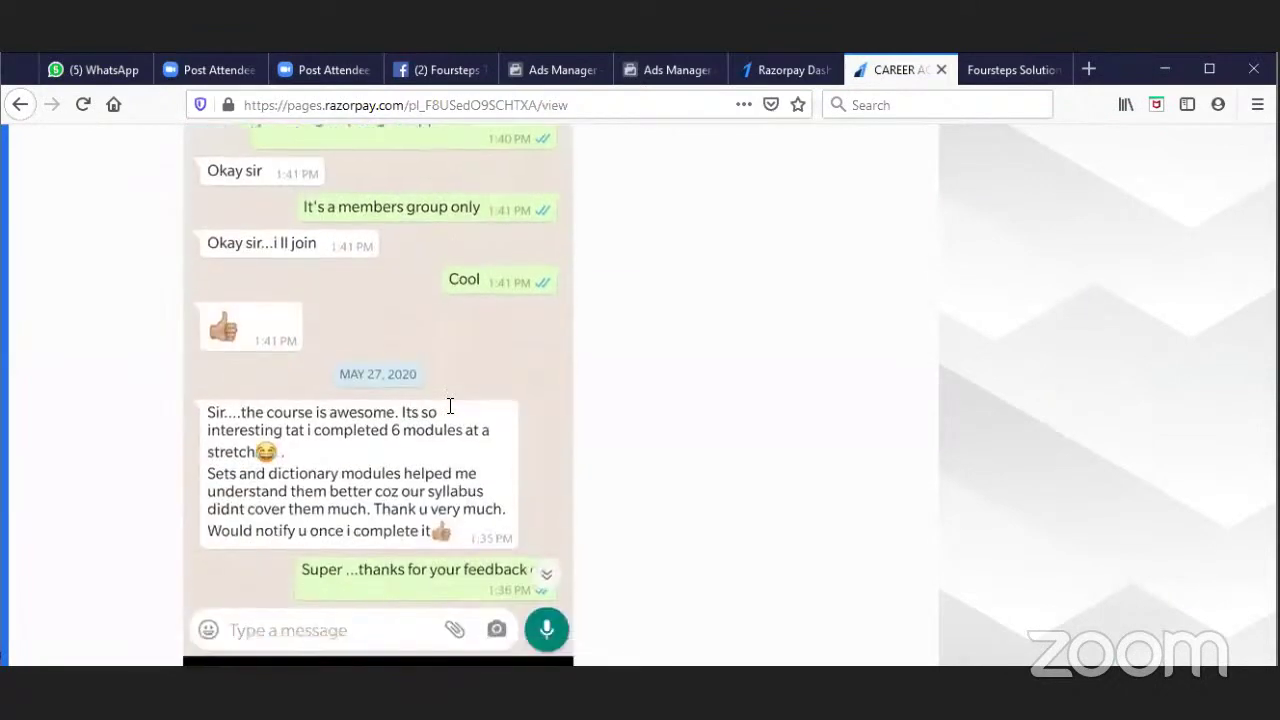
pyautogui.scroll(-15, 450, 405)
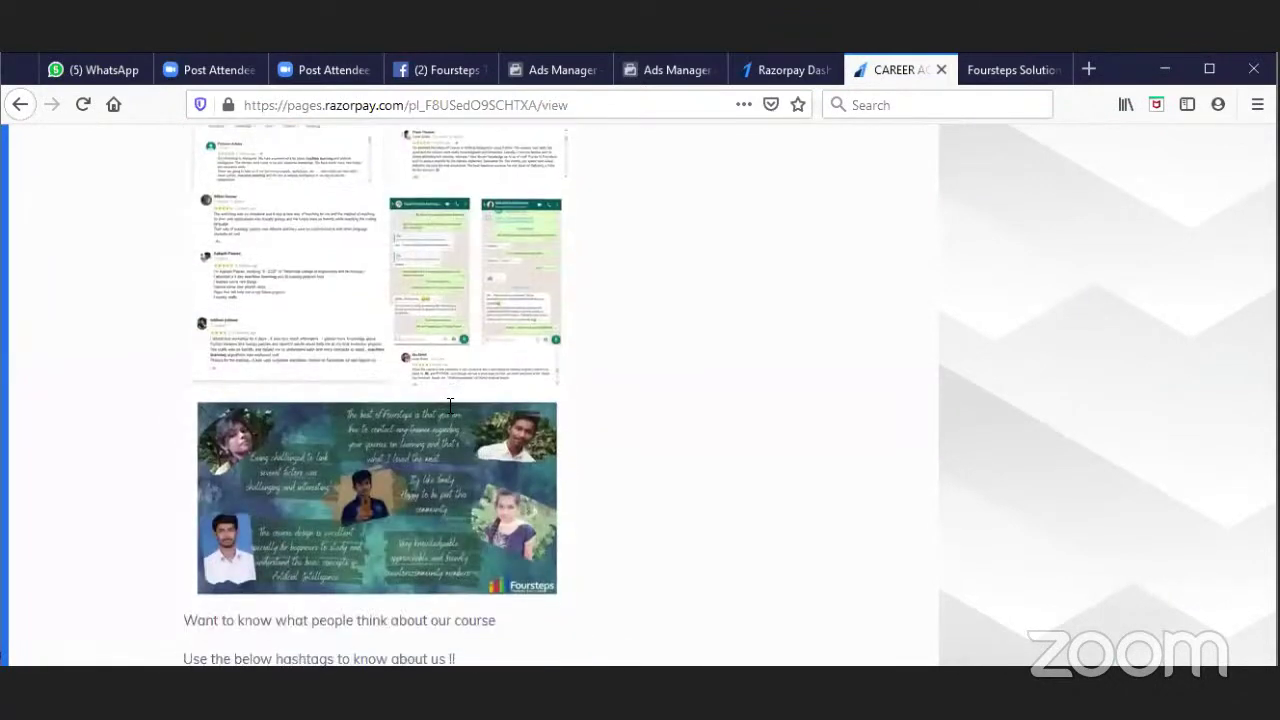
pyautogui.scroll(15, 450, 410)
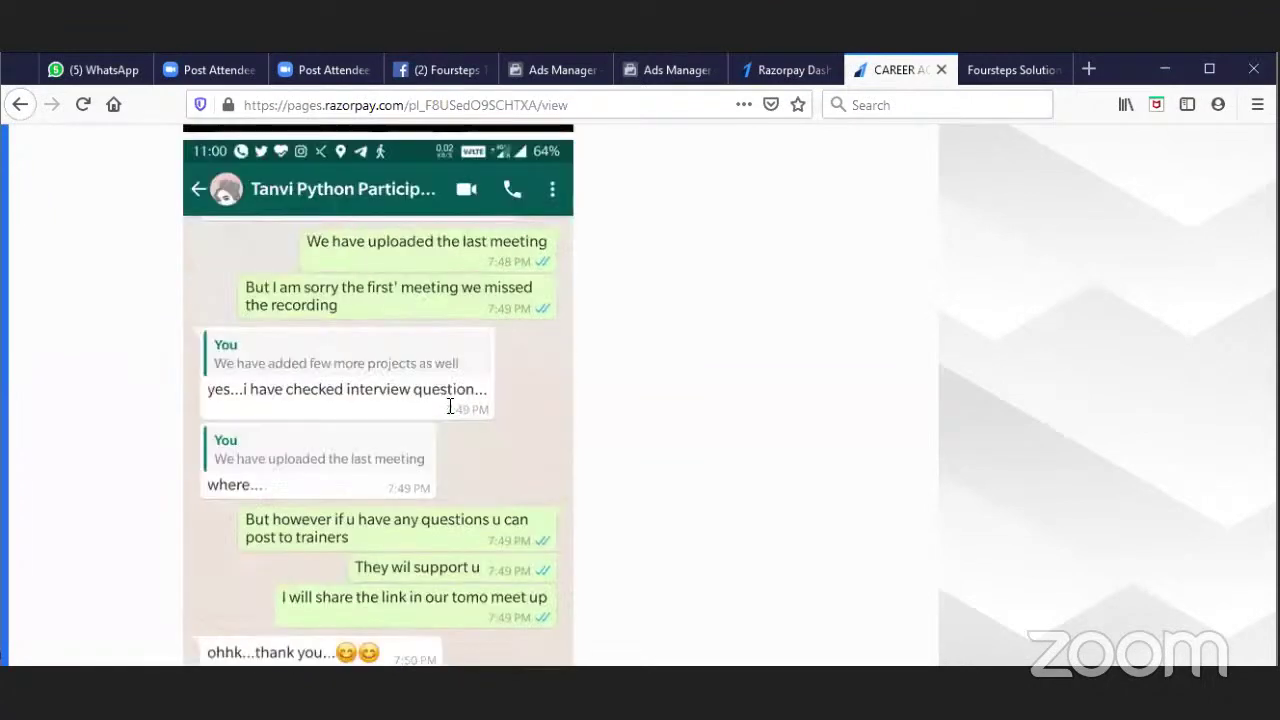
pyautogui.scroll(10, 728, 449)
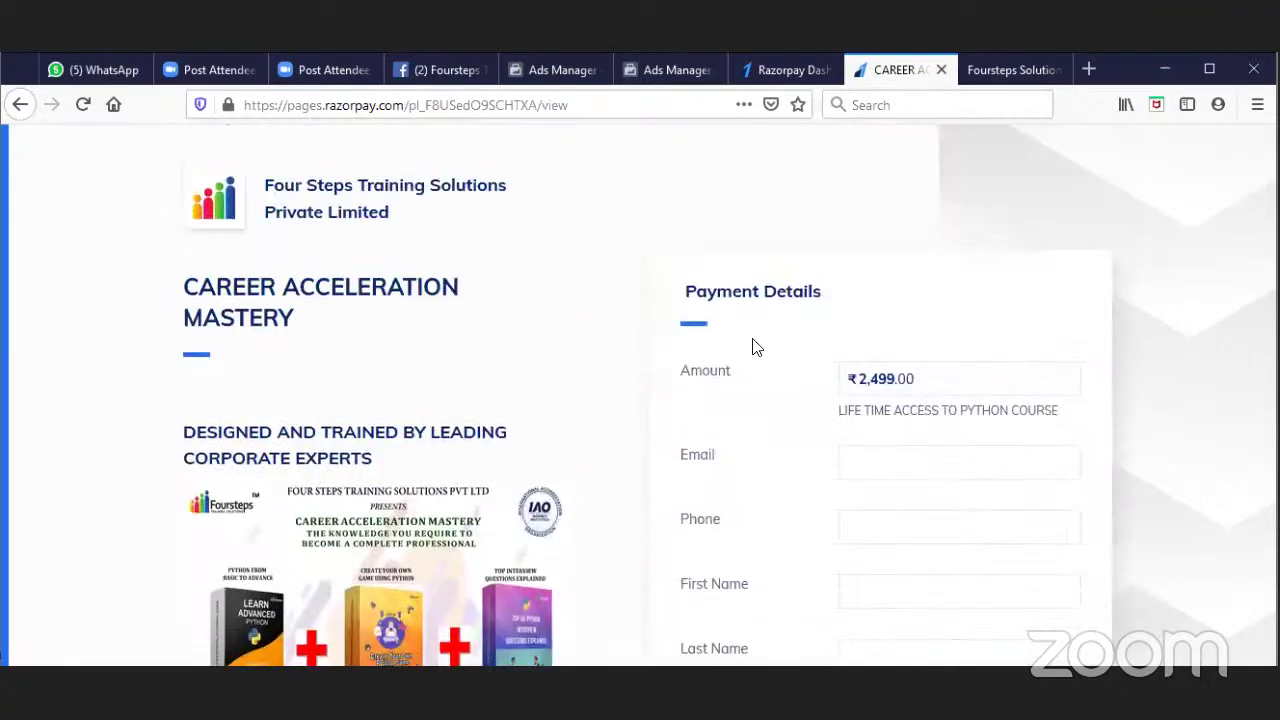
pyautogui.click(781, 70)
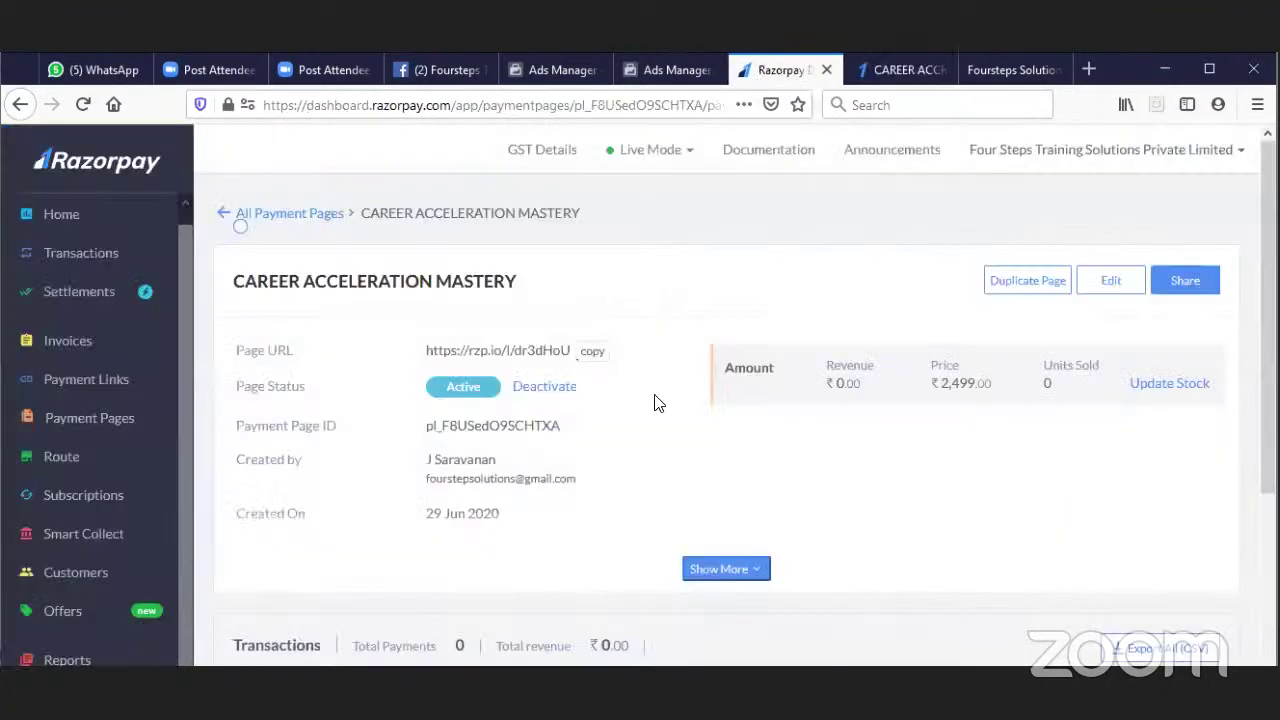
pyautogui.click(596, 352)
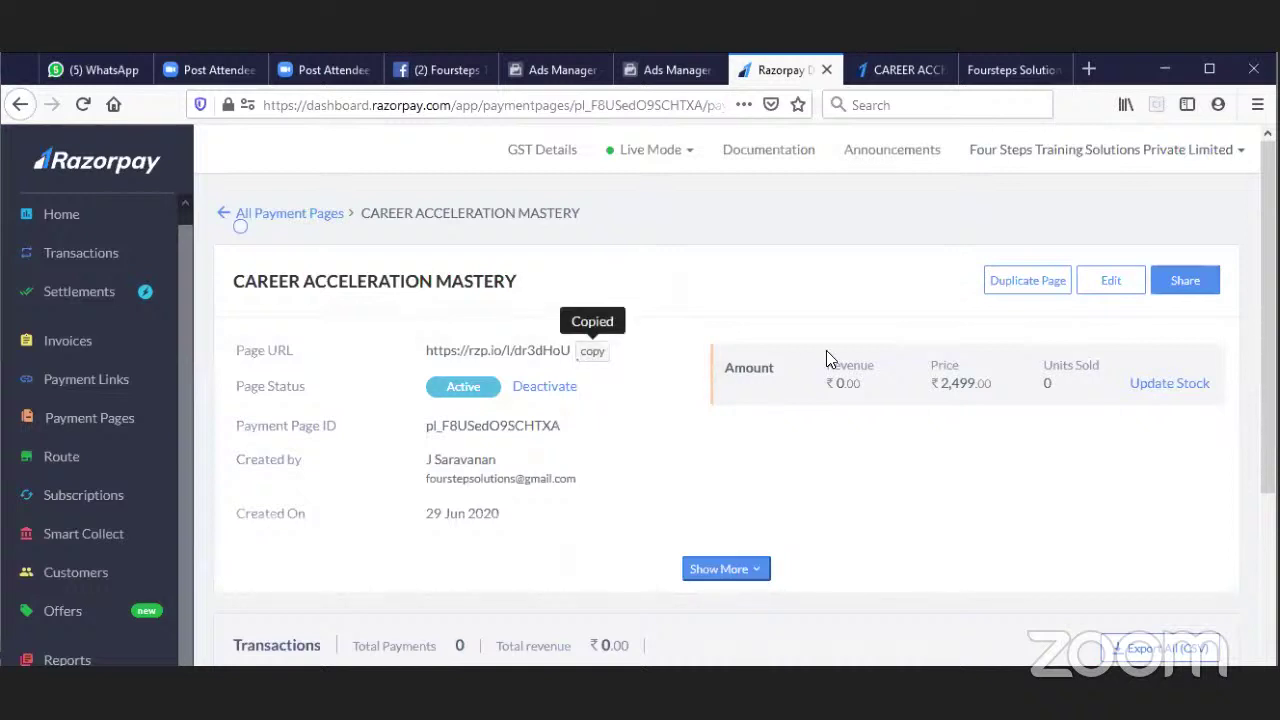
pyautogui.click(460, 74)
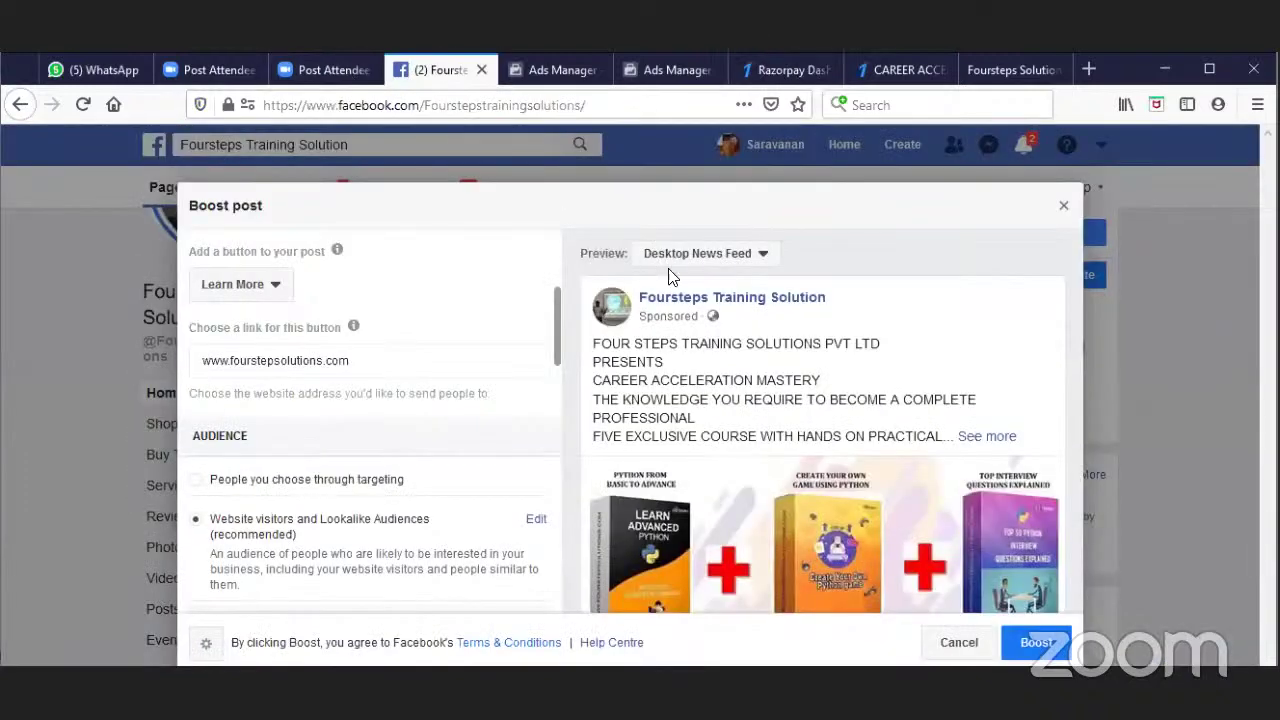
pyautogui.scroll(-1, 885, 400)
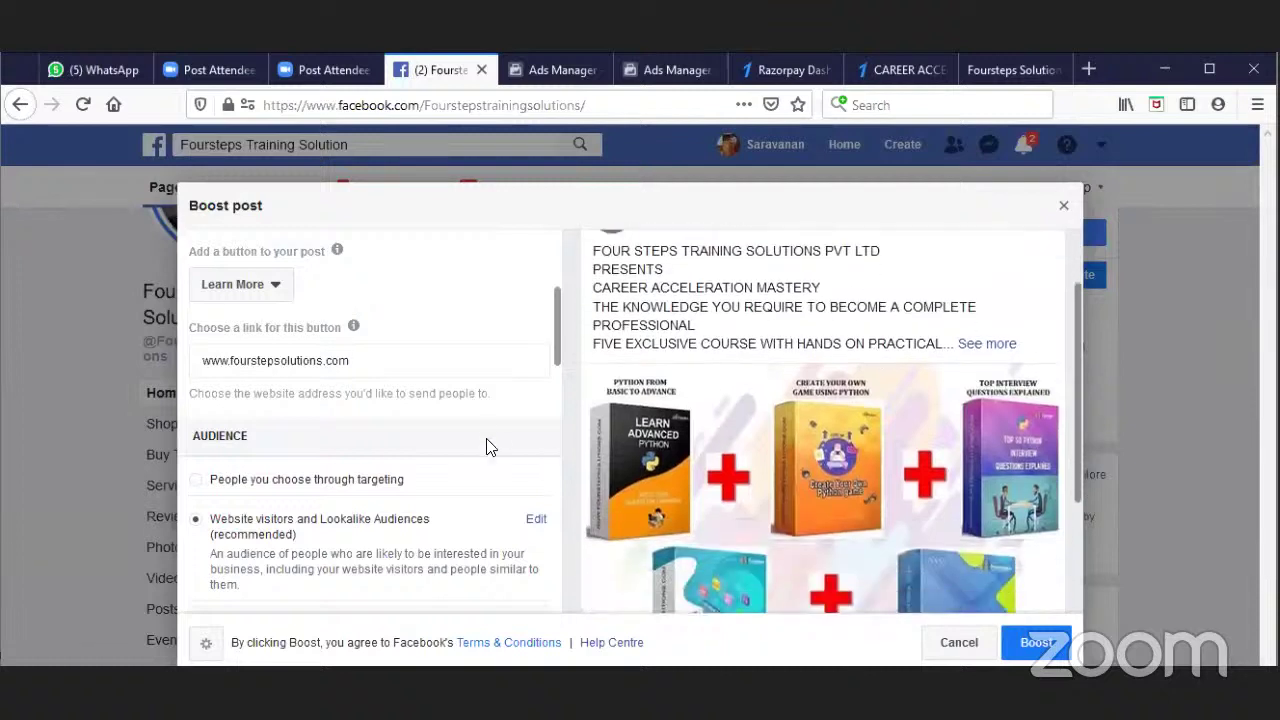
pyautogui.scroll(-2, 487, 440)
pyautogui.scroll(3, 437, 457)
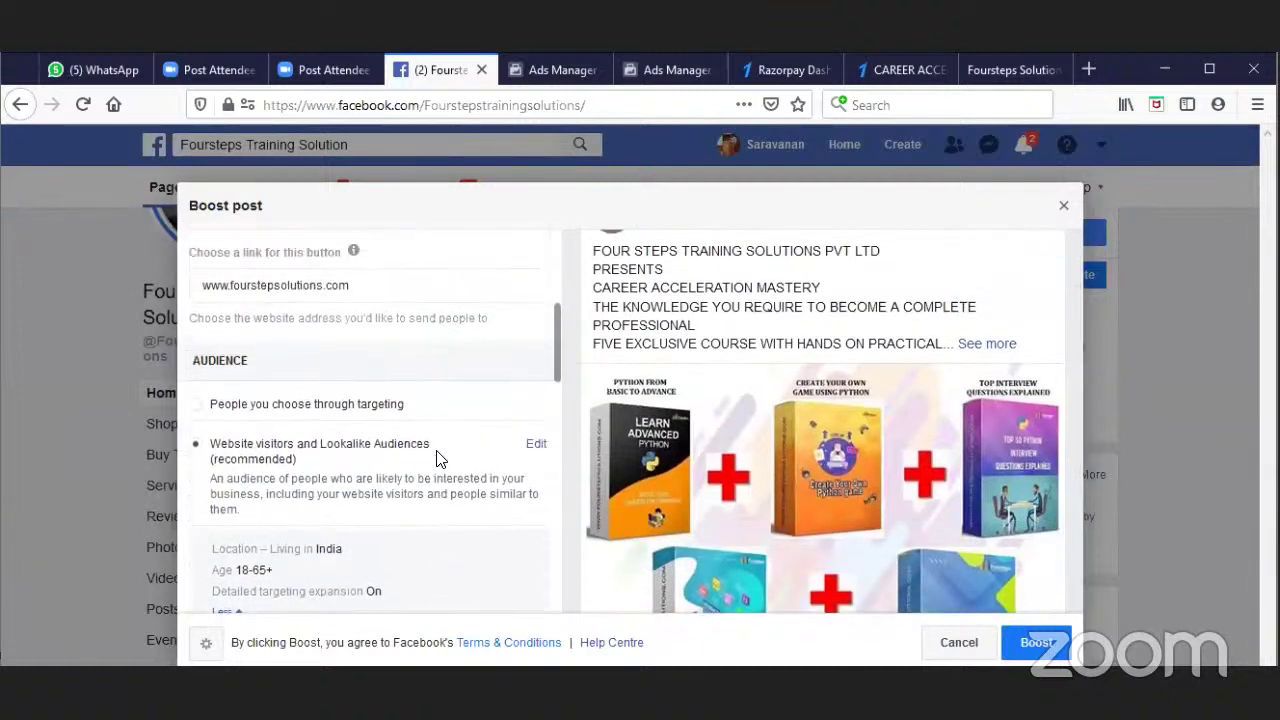
pyautogui.tripleClick(340, 360)
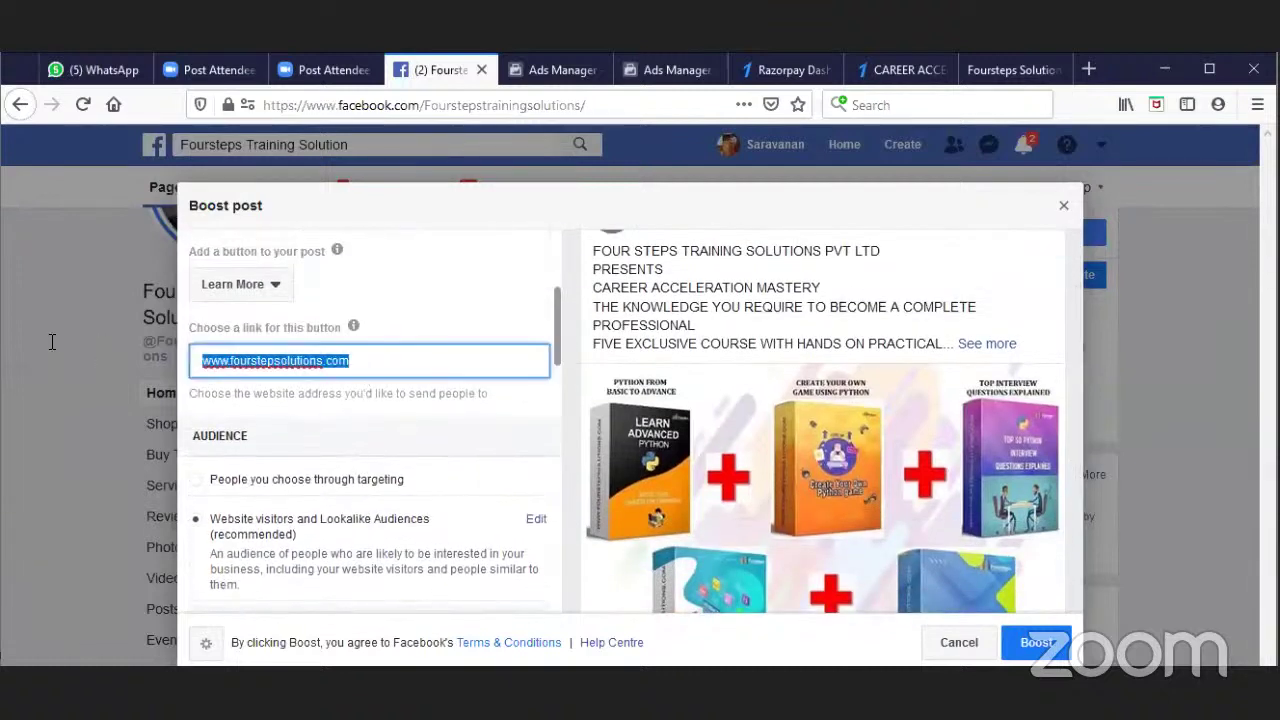
pyautogui.hotkey('ctrl', 'v')
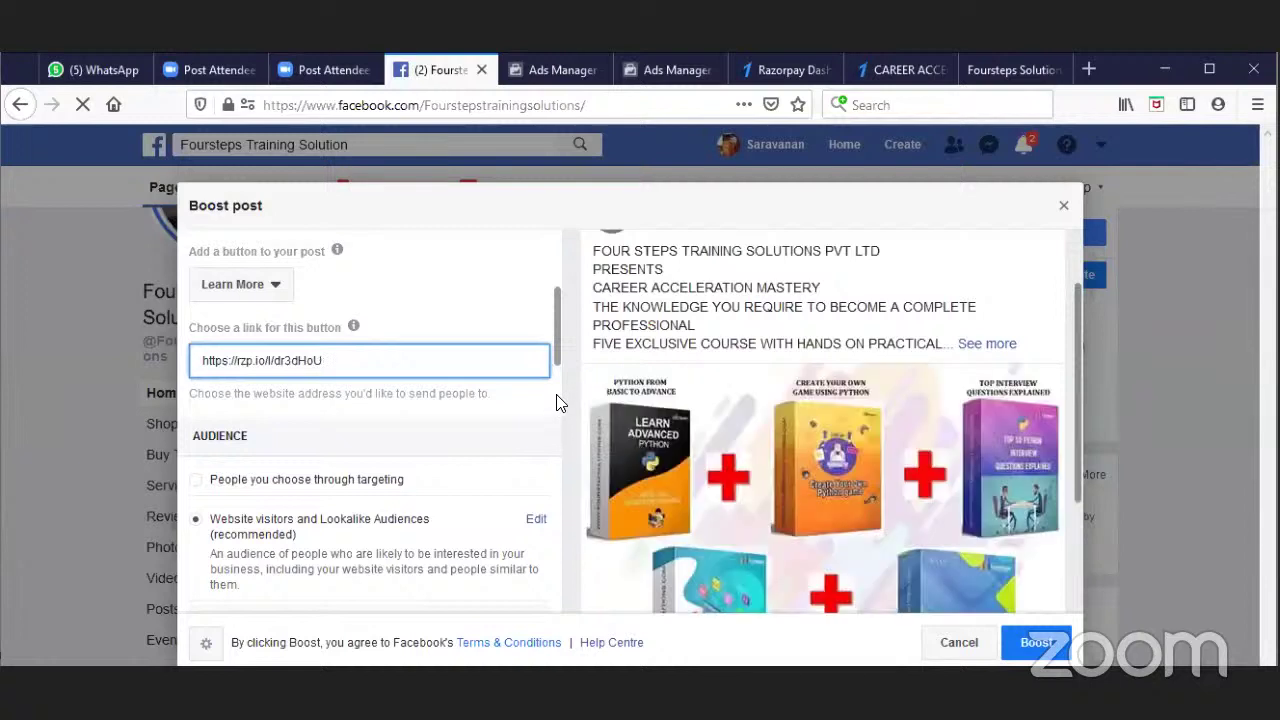
pyautogui.scroll(-1, 683, 392)
pyautogui.scroll(-3, 683, 392)
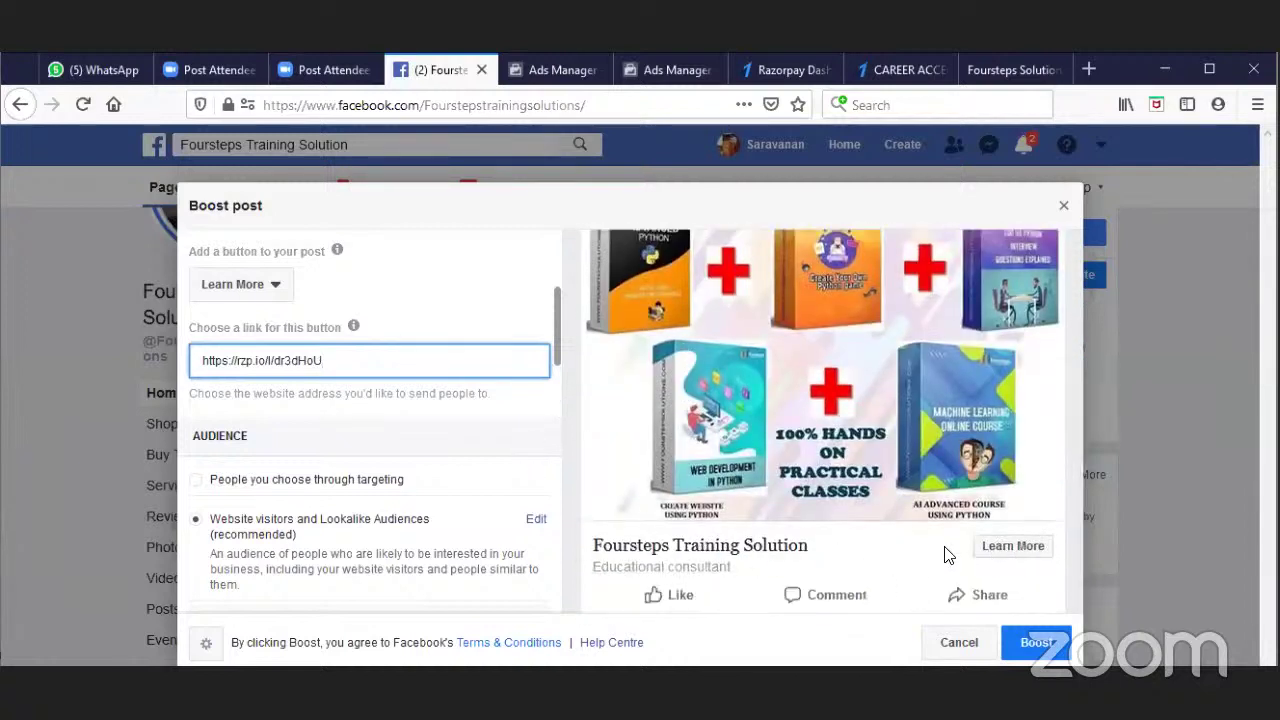
# Step: Open the Website visitors and Lookalike Audiences settings for editing and set the maximum age to 24
pyautogui.scroll(-2, 420, 414)
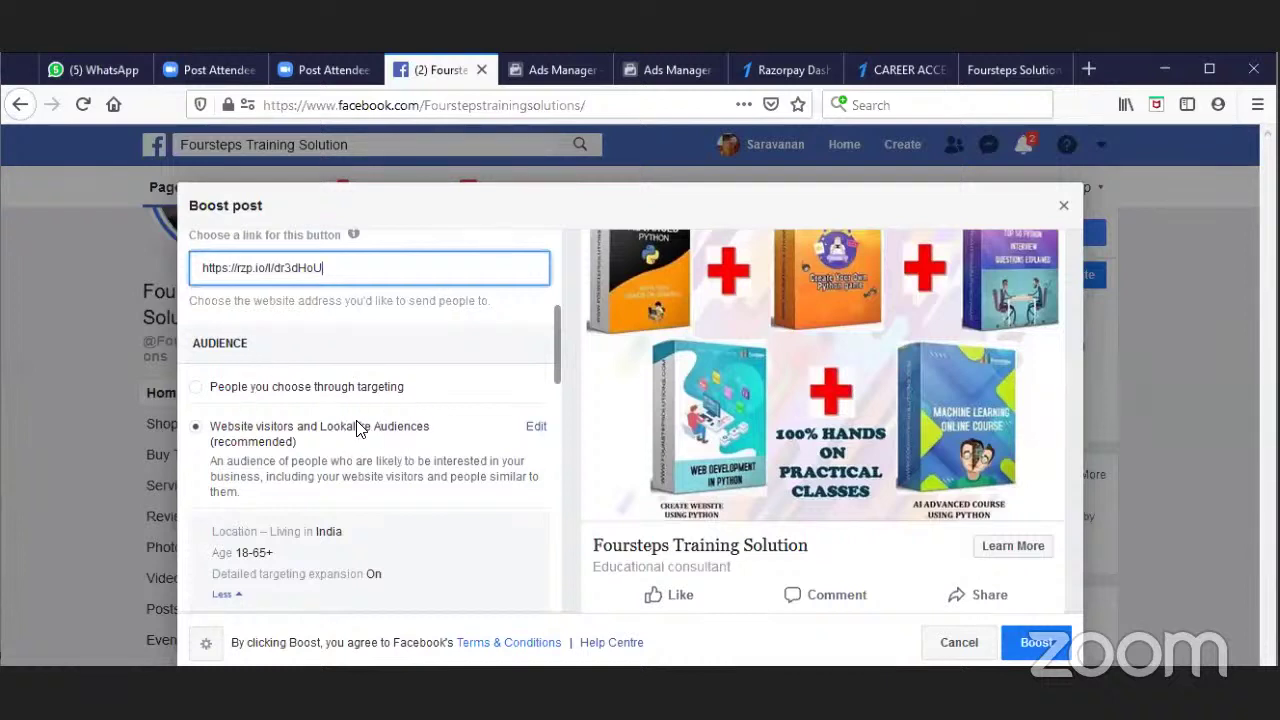
pyautogui.click(536, 428)
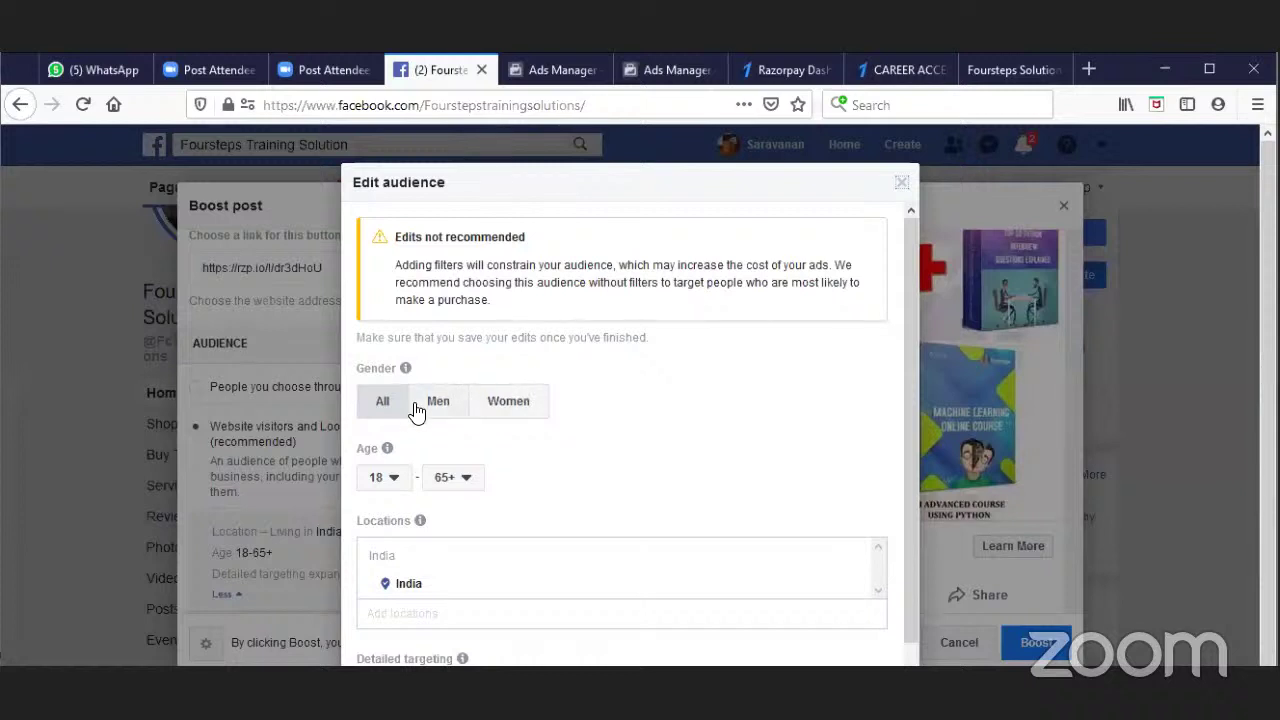
pyautogui.scroll(-2, 553, 384)
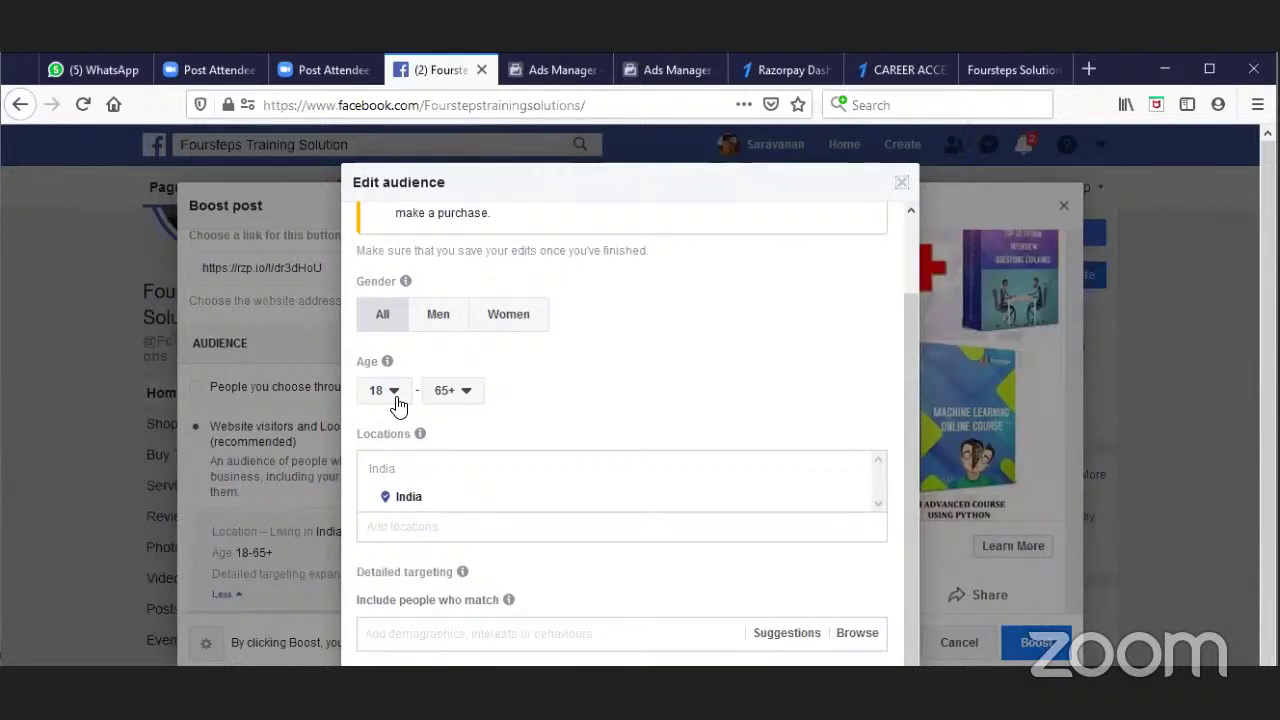
pyautogui.click(471, 391)
pyautogui.scroll(10, 478, 524)
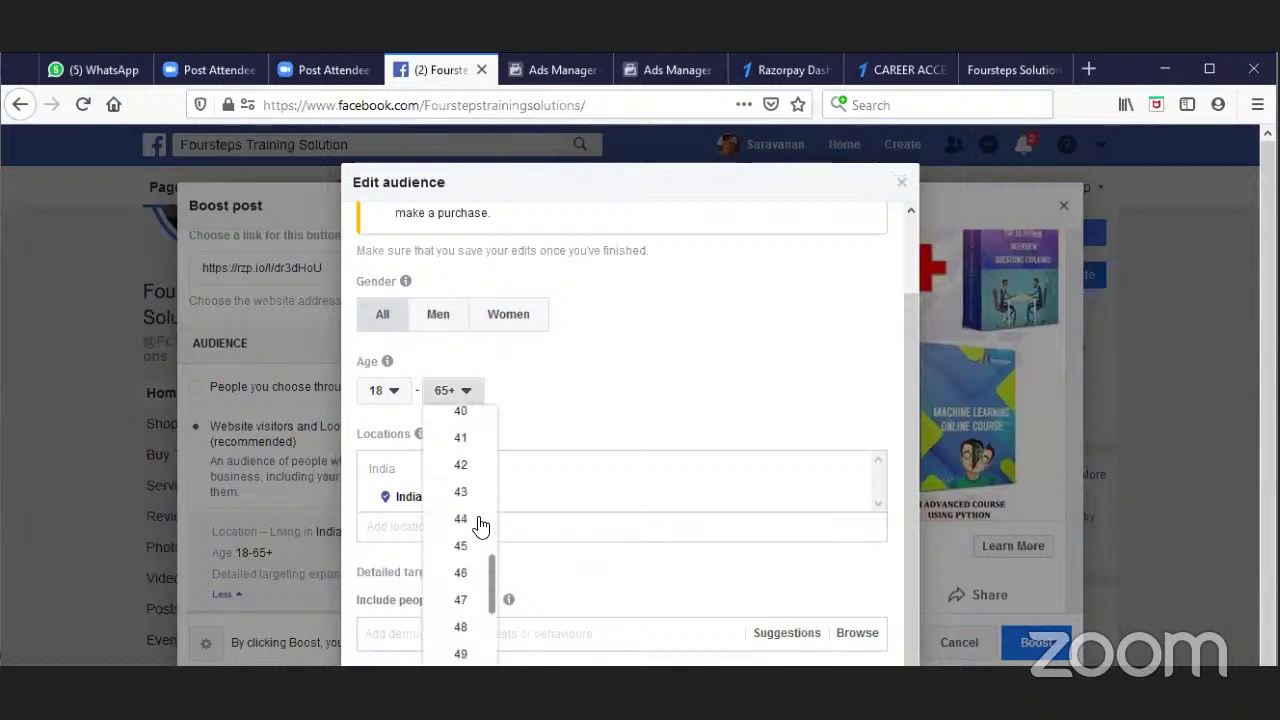
pyautogui.scroll(-3, 478, 524)
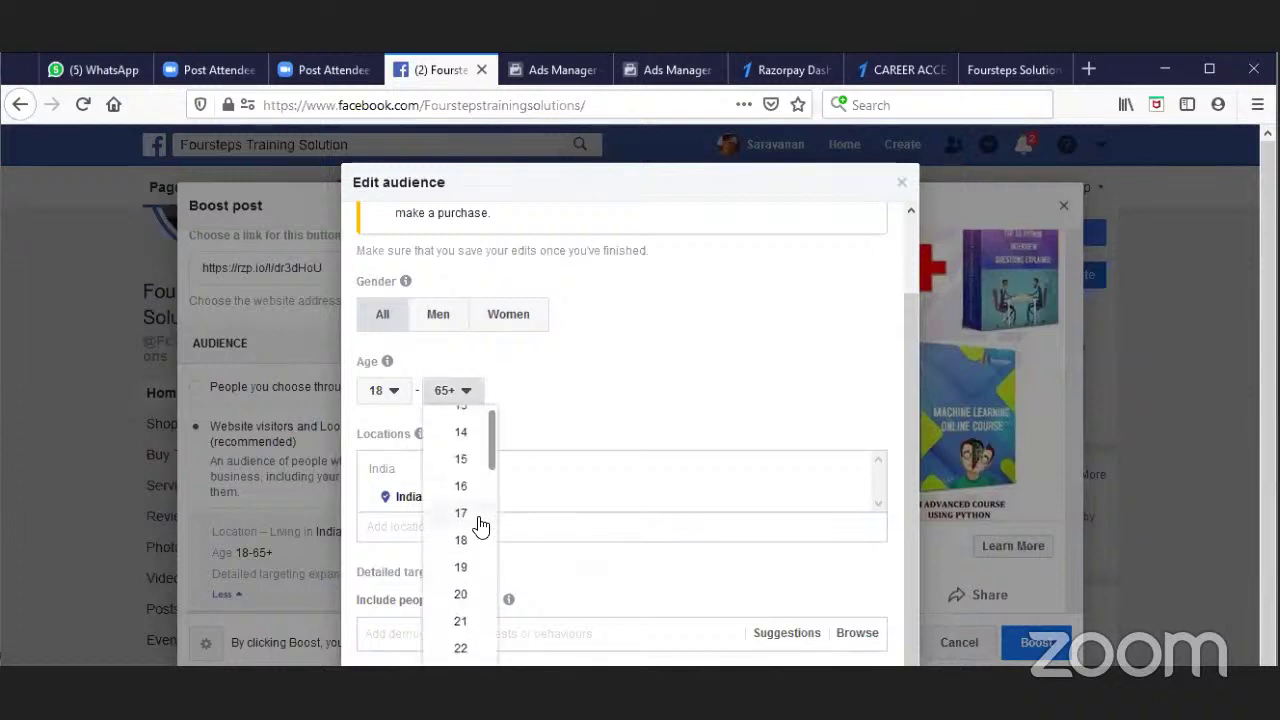
pyautogui.click(461, 548)
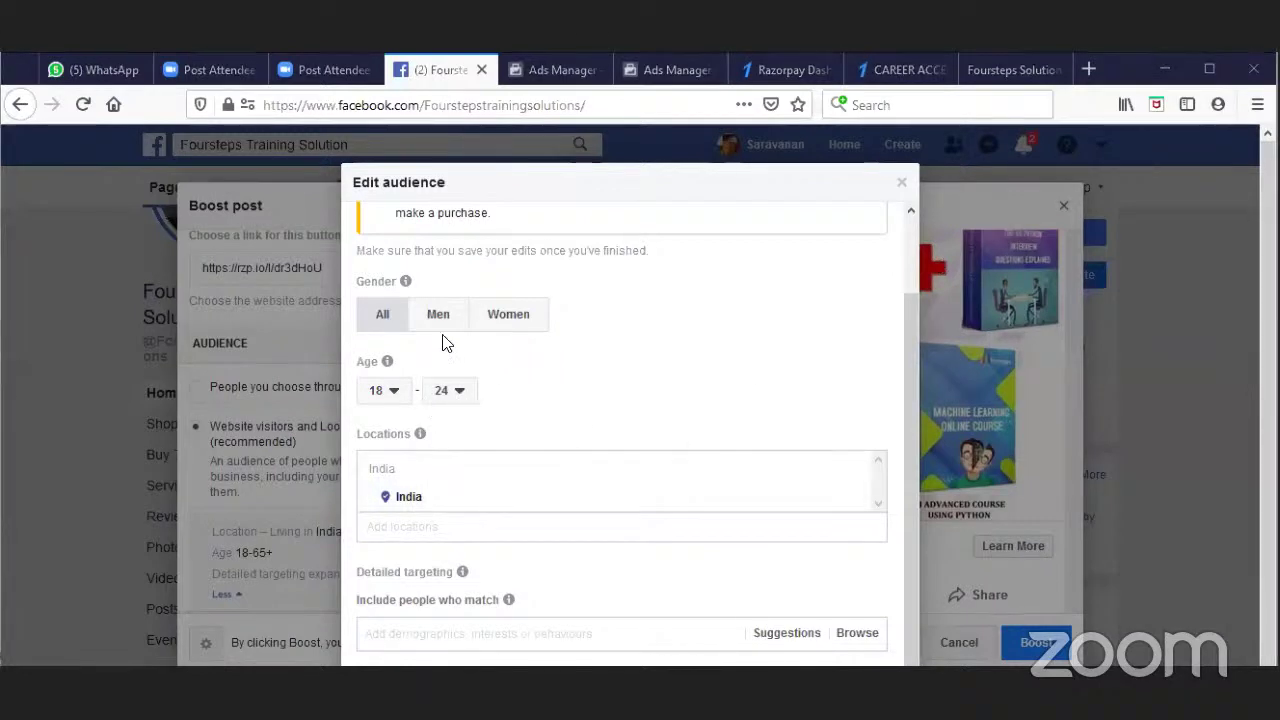
pyautogui.scroll(2, 526, 334)
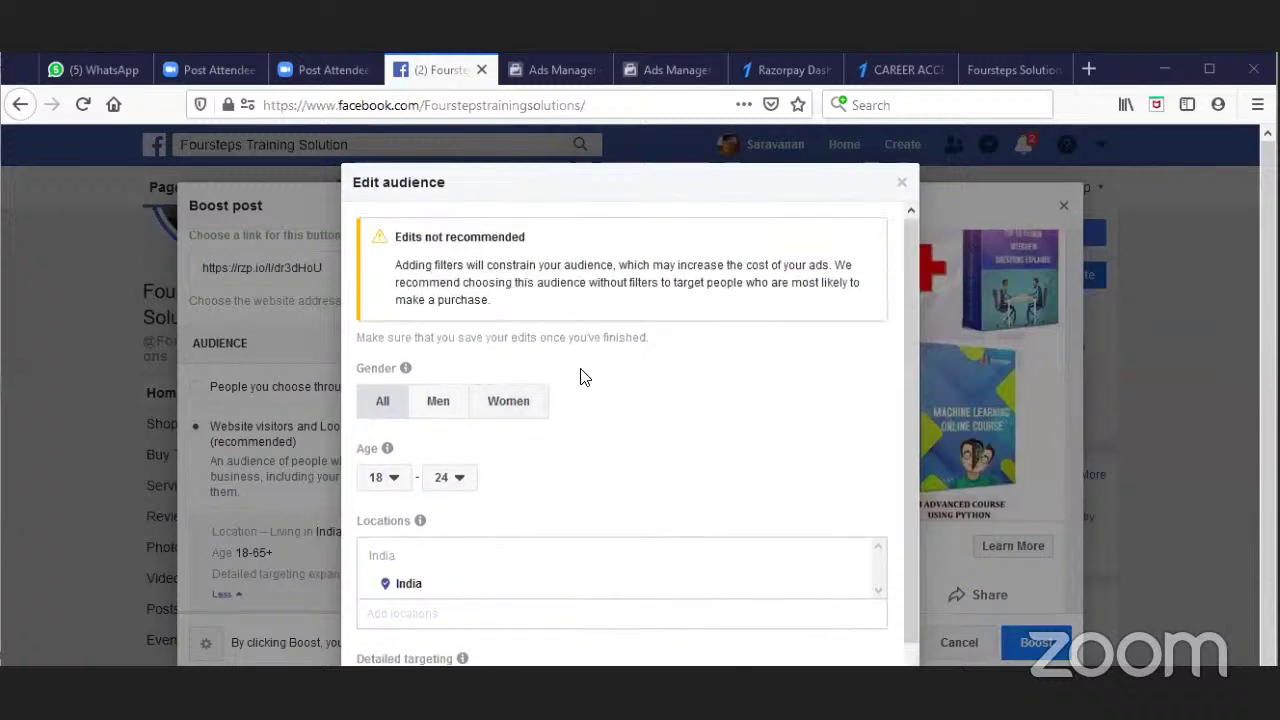
# Step: Replace the India-wide audience location with the city Chennai, Tamil Nadu
pyautogui.scroll(-3, 514, 414)
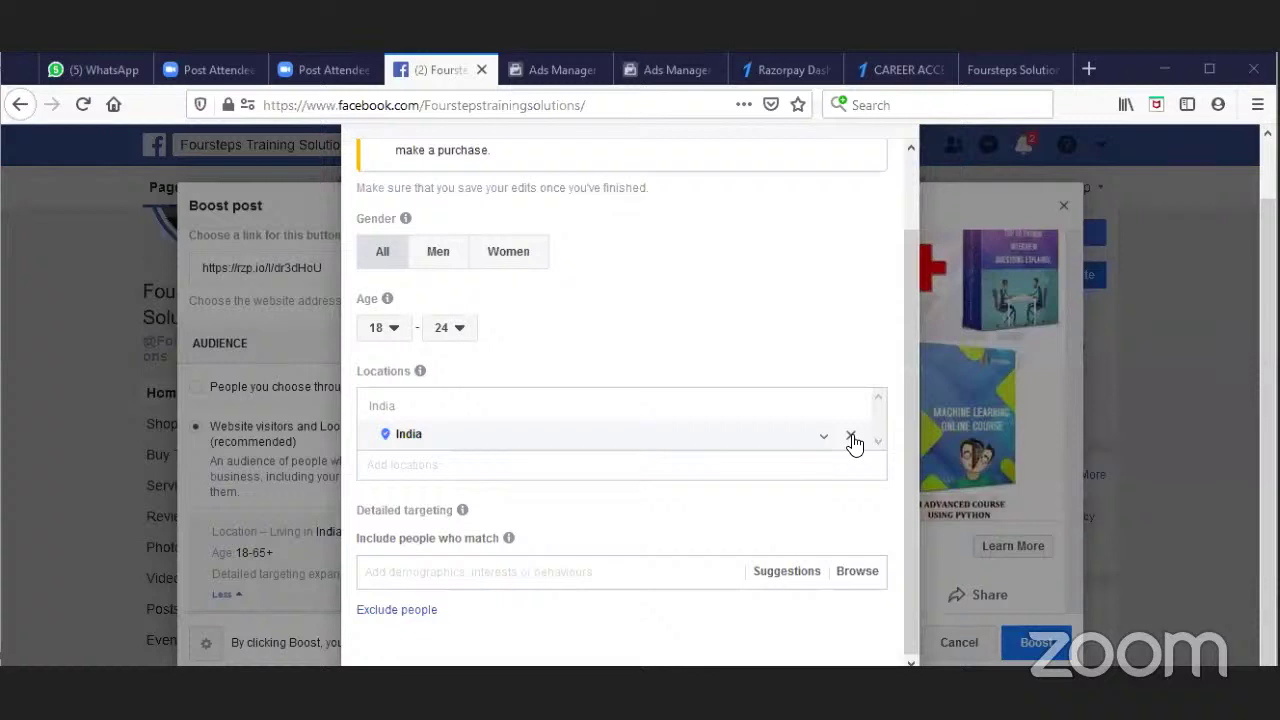
pyautogui.click(851, 439)
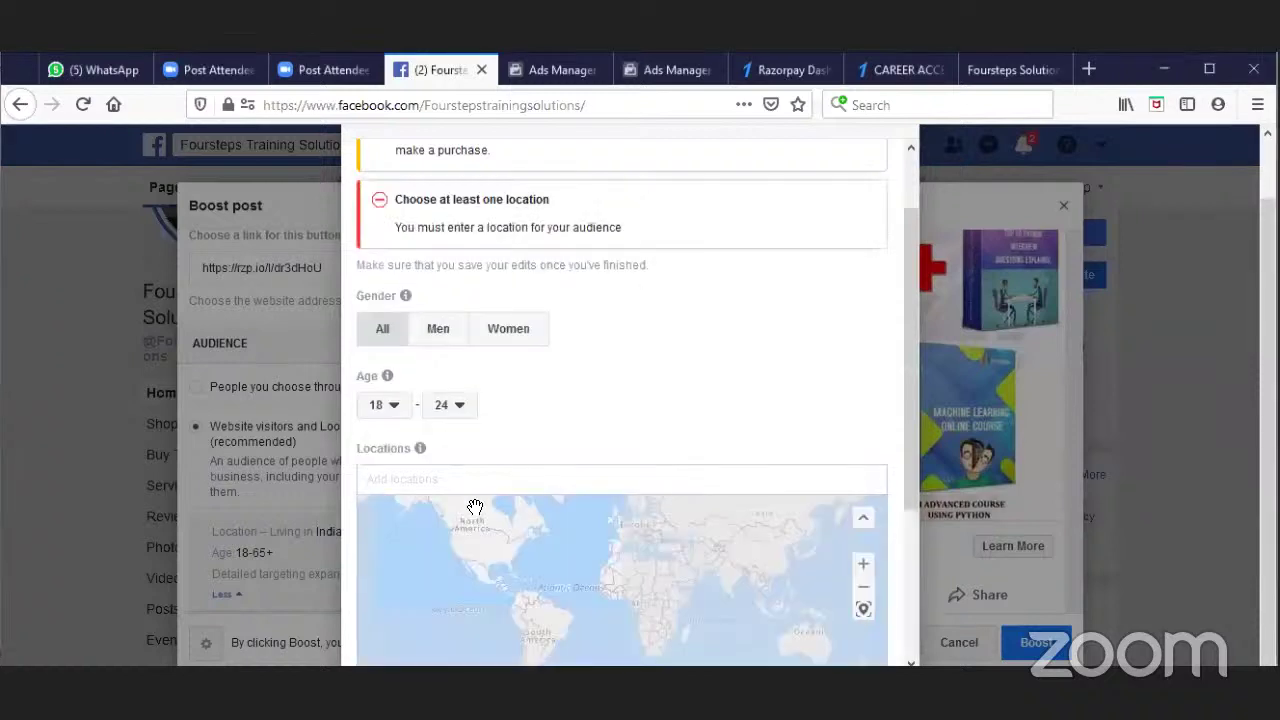
pyautogui.click(451, 489)
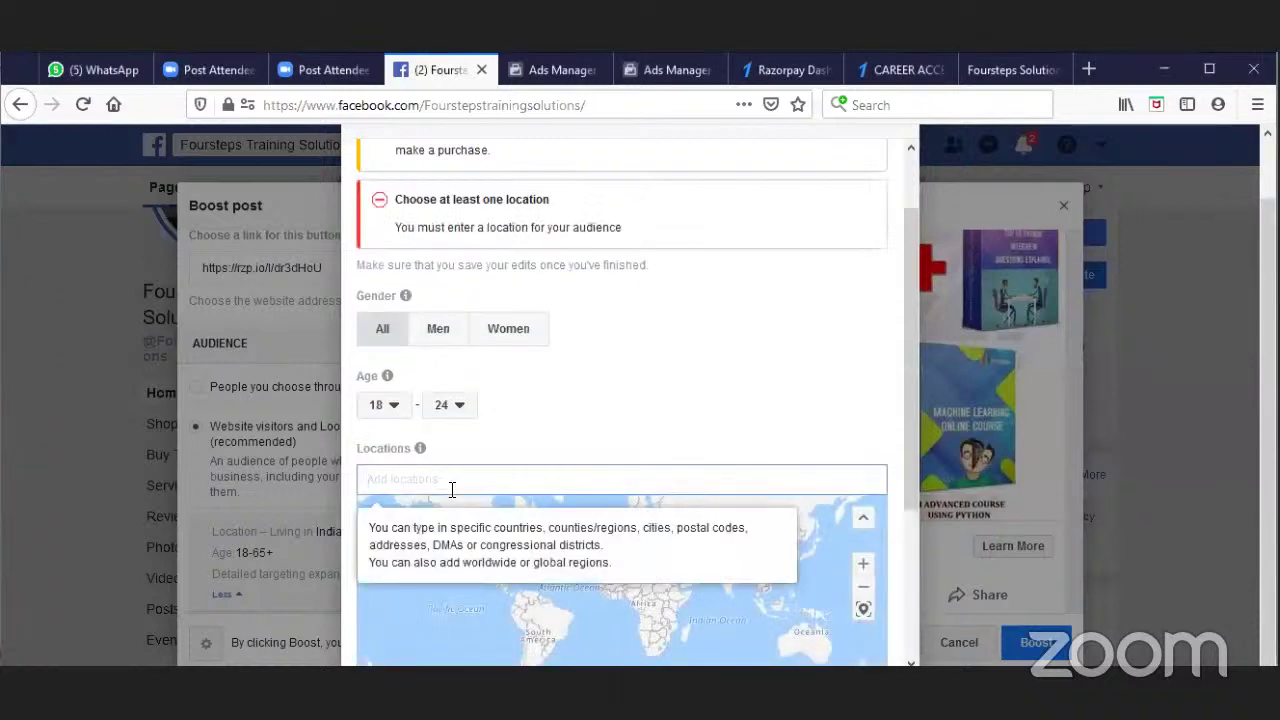
pyautogui.write('chennai')
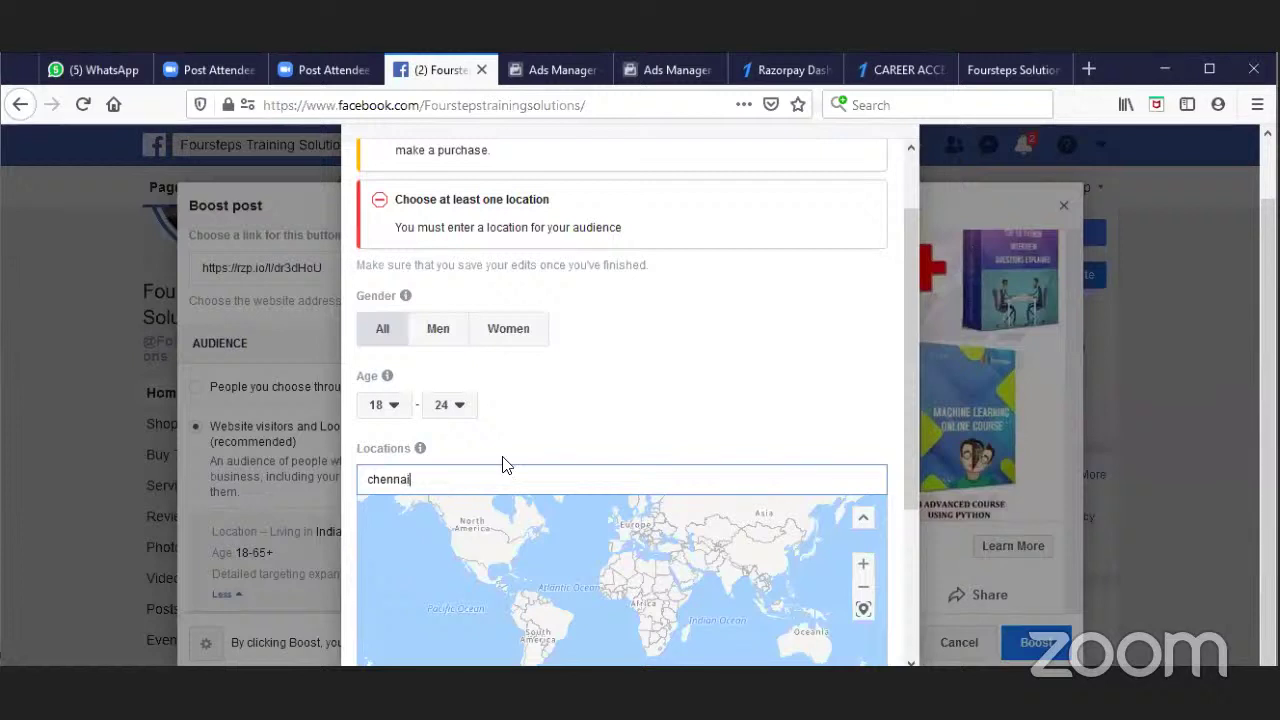
pyautogui.click(492, 510)
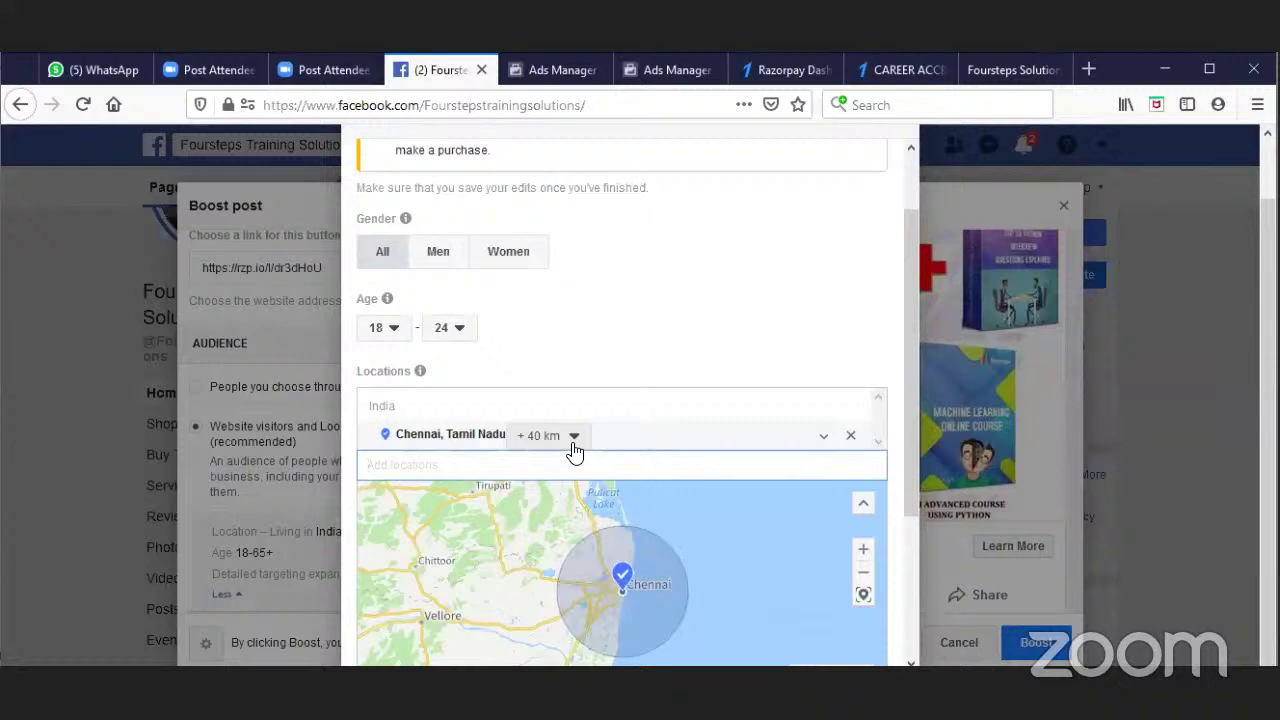
# Step: Add the cities Sivakasi and Madurai in Tamil Nadu to the audience locations
pyautogui.write('sivakasi')
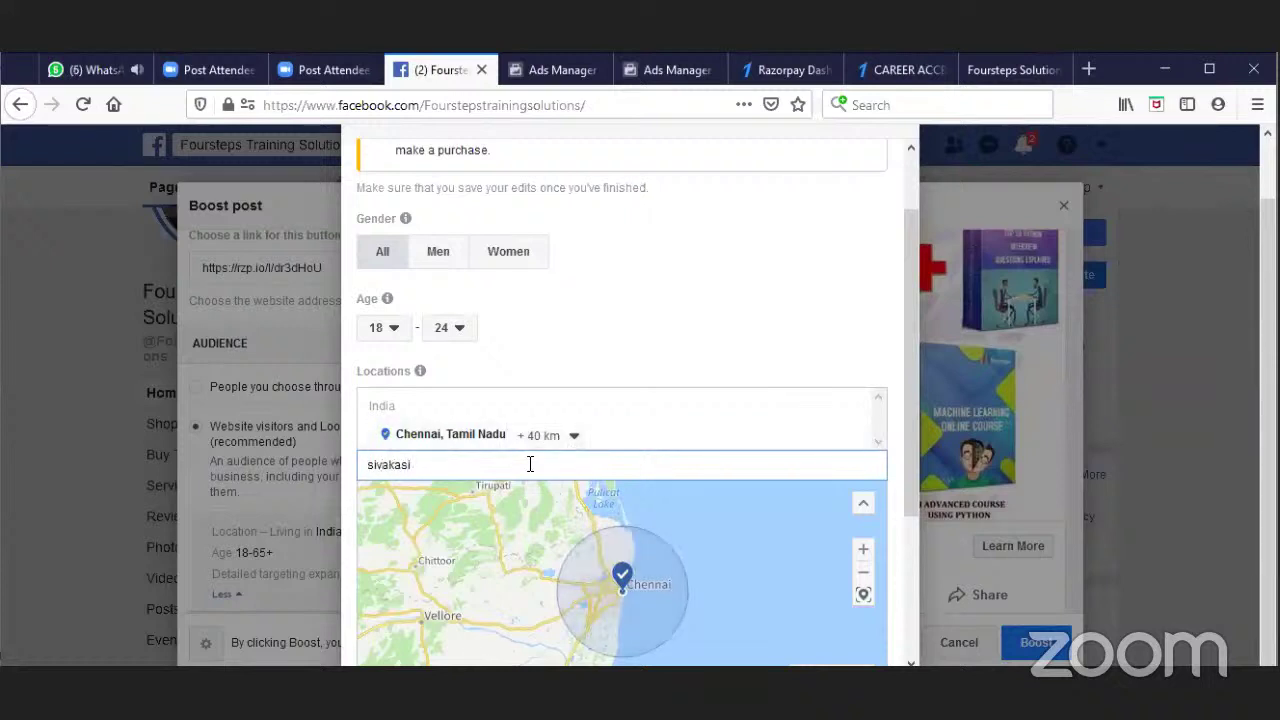
pyautogui.click(500, 495)
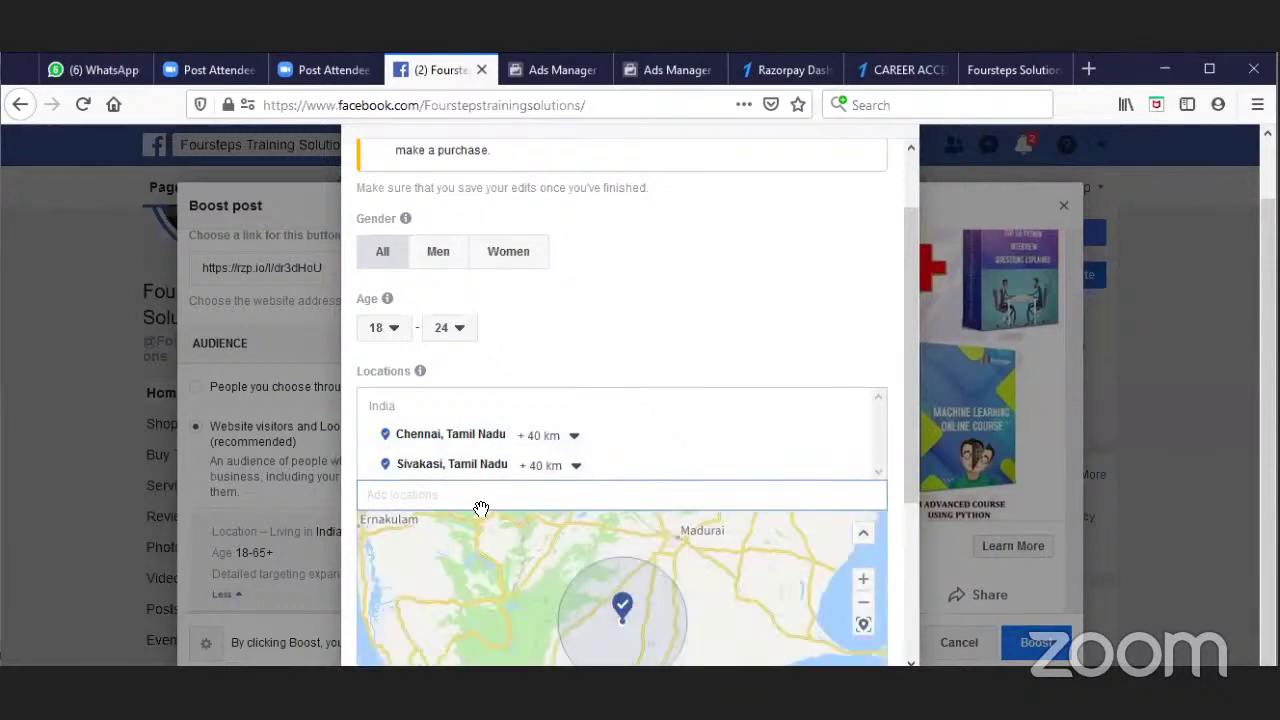
pyautogui.write('madurai')
pyautogui.click(472, 525)
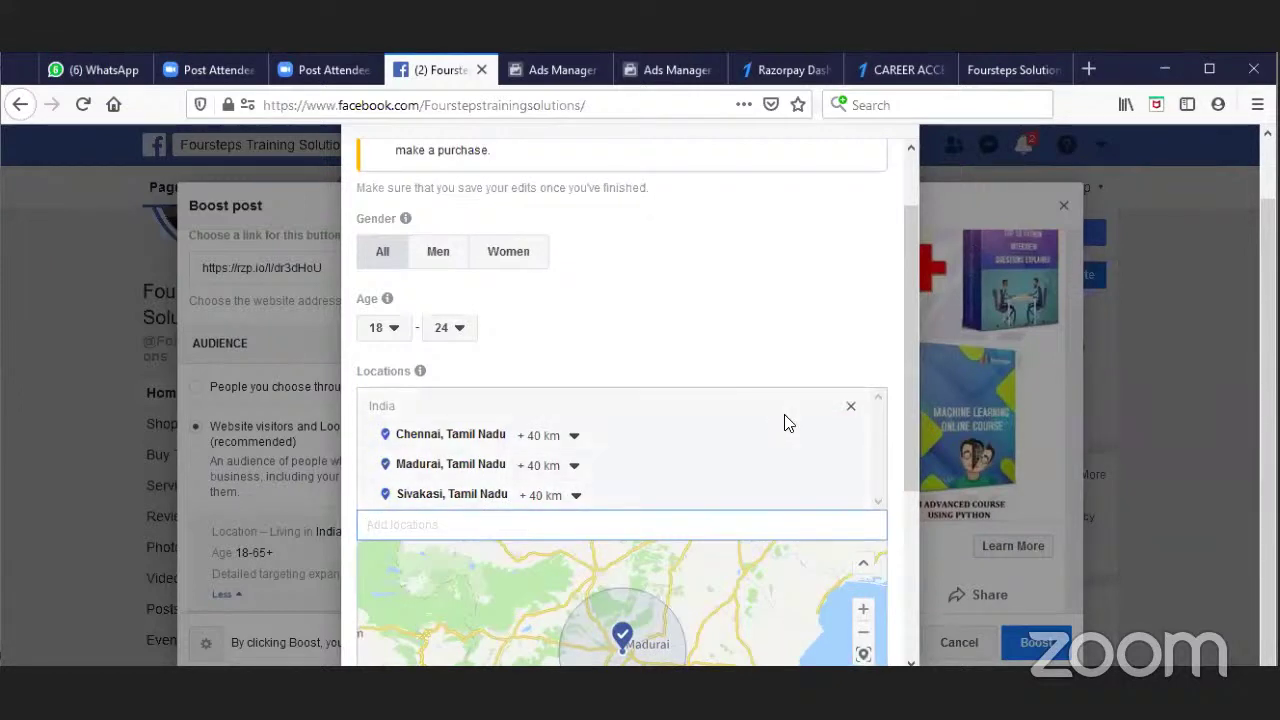
# Step: Add the cities Tenkasi and Coimbatore in Tamil Nadu to the audience locations
pyautogui.scroll(-1, 785, 423)
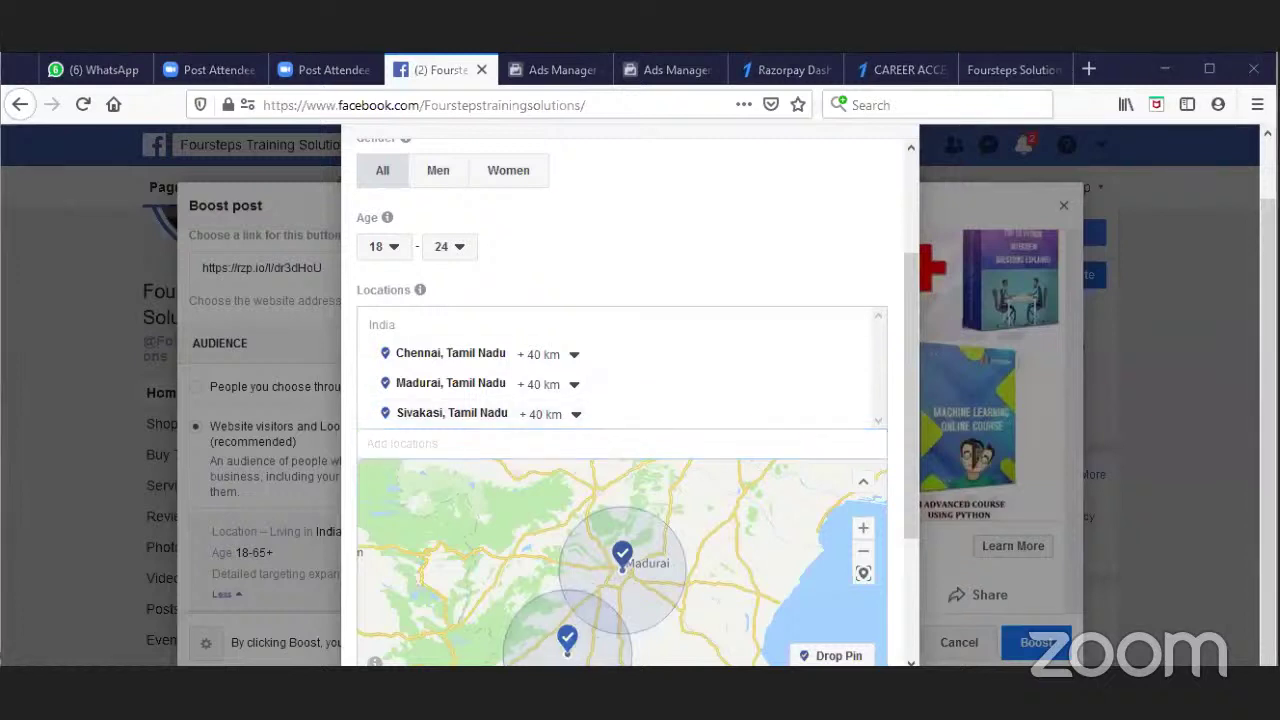
pyautogui.click(534, 448)
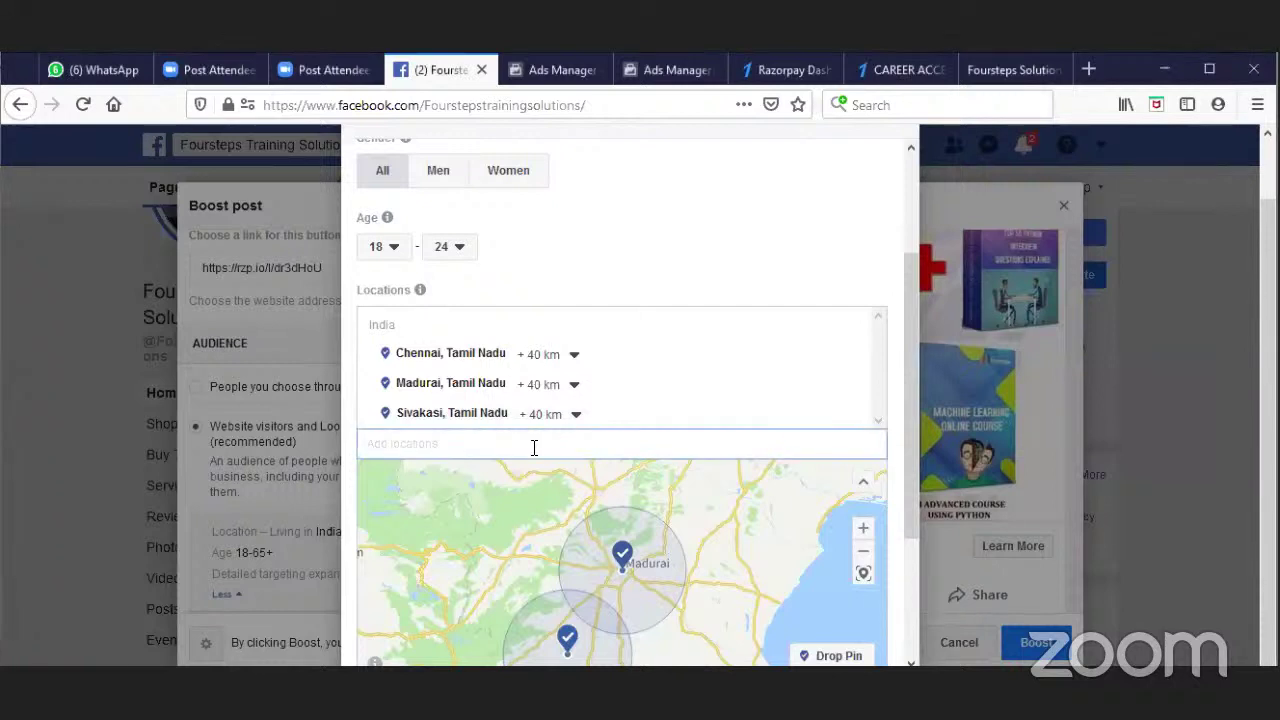
pyautogui.write('tenkas')
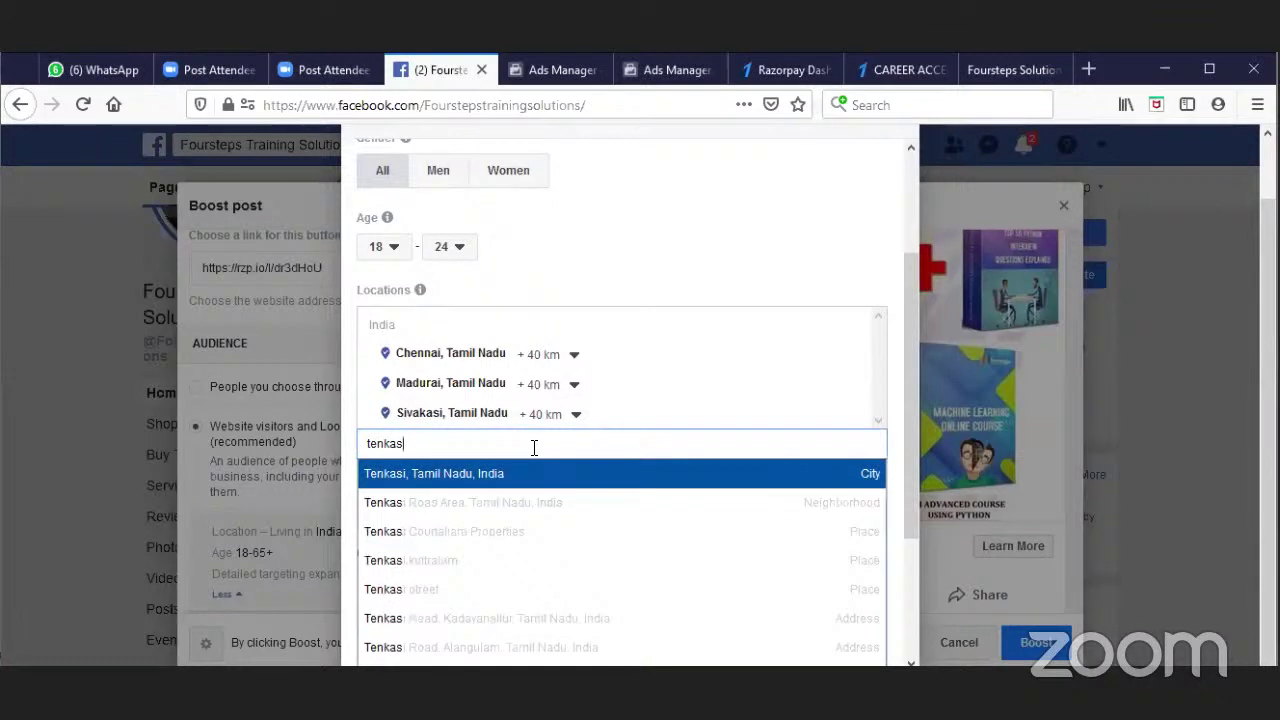
pyautogui.click(492, 474)
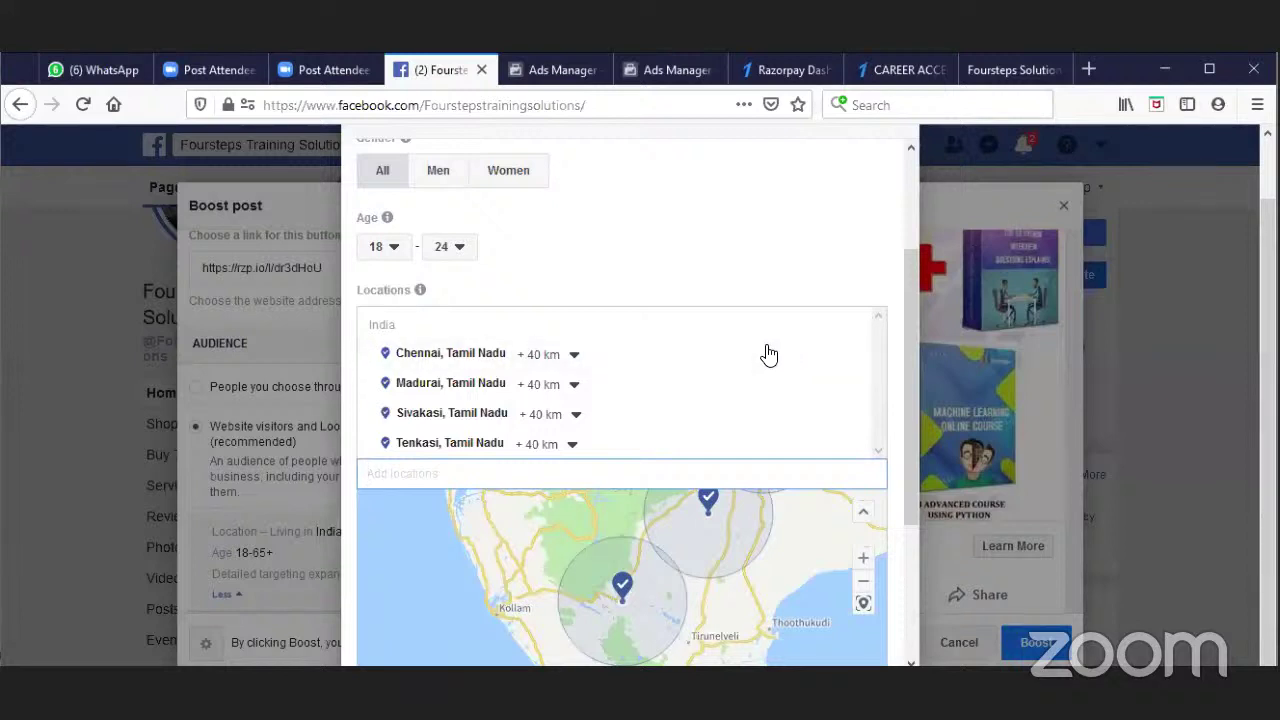
pyautogui.moveTo(703, 409)
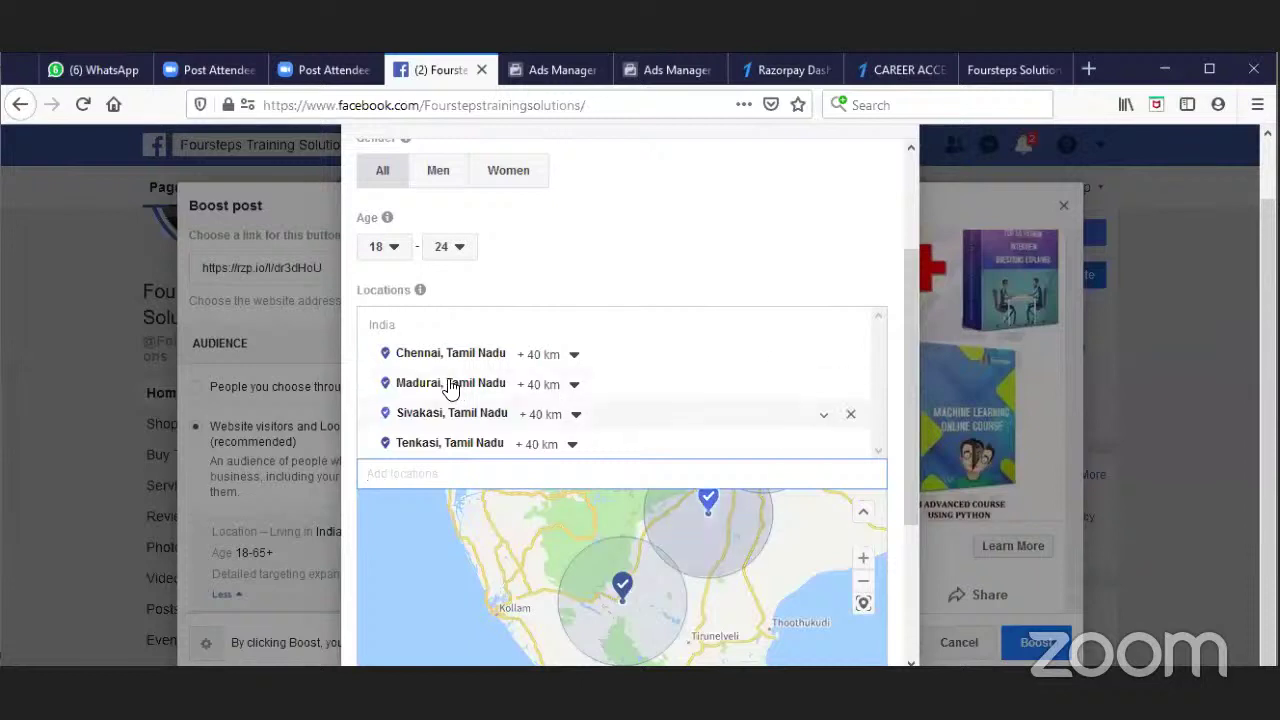
pyautogui.click(586, 477)
pyautogui.write('coim')
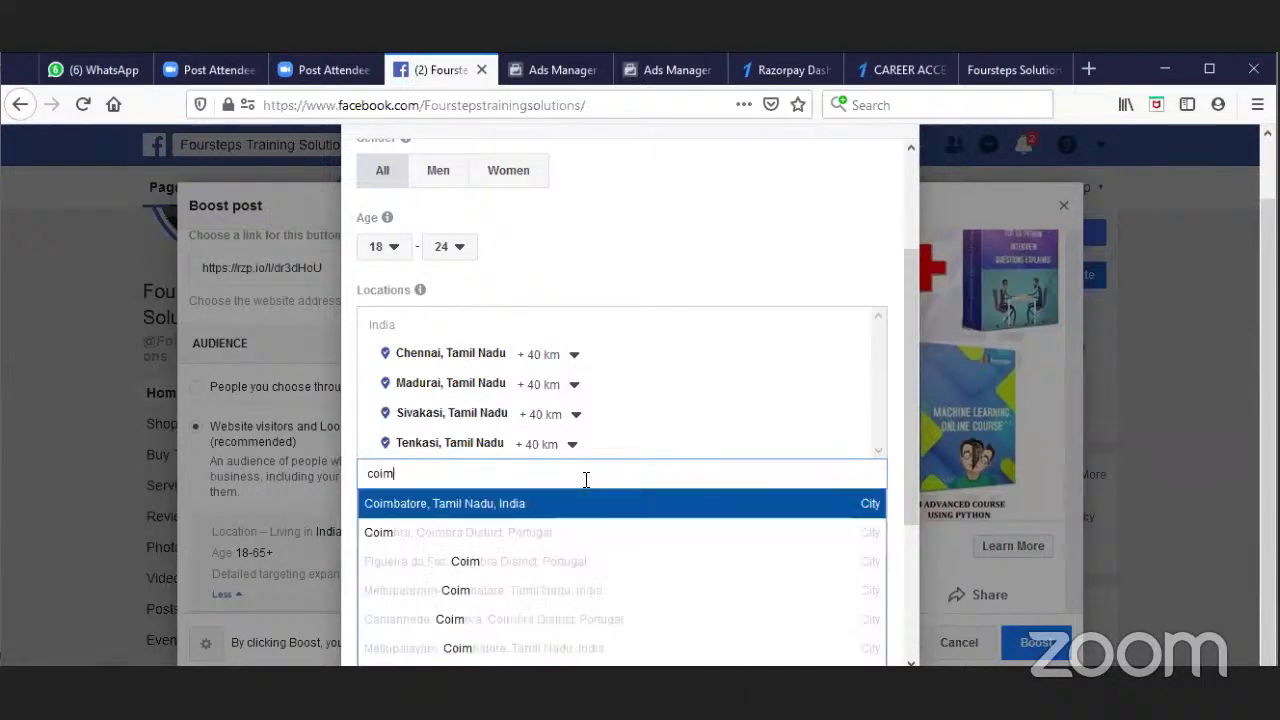
pyautogui.click(551, 503)
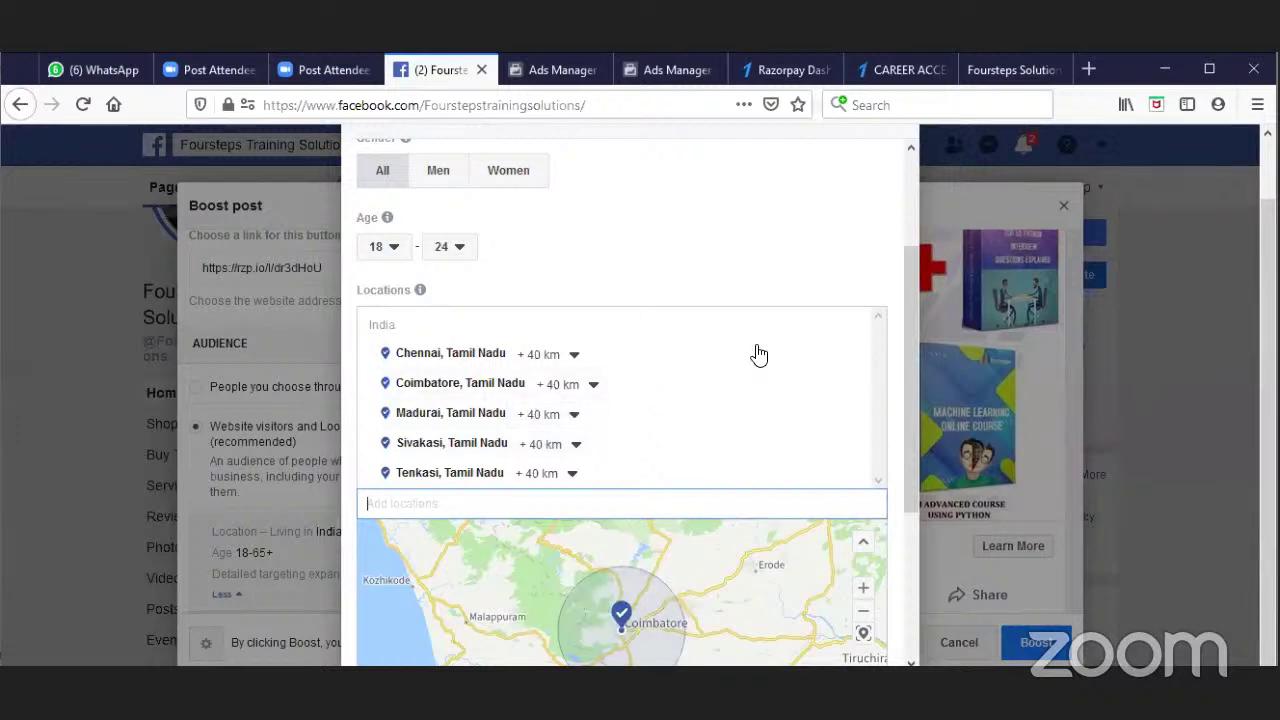
# Step: Add the interest Engineering to the detailed targeting of people to include
pyautogui.scroll(-3, 630, 380)
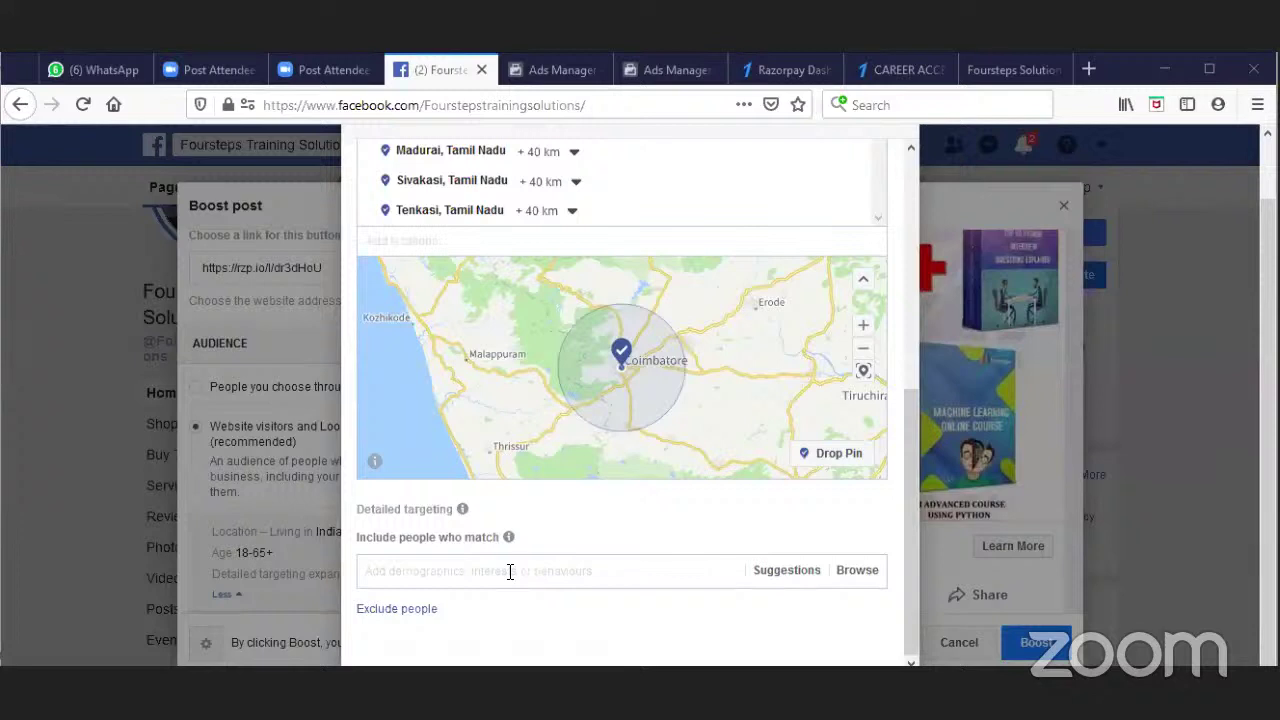
pyautogui.click(510, 572)
pyautogui.write('engine')
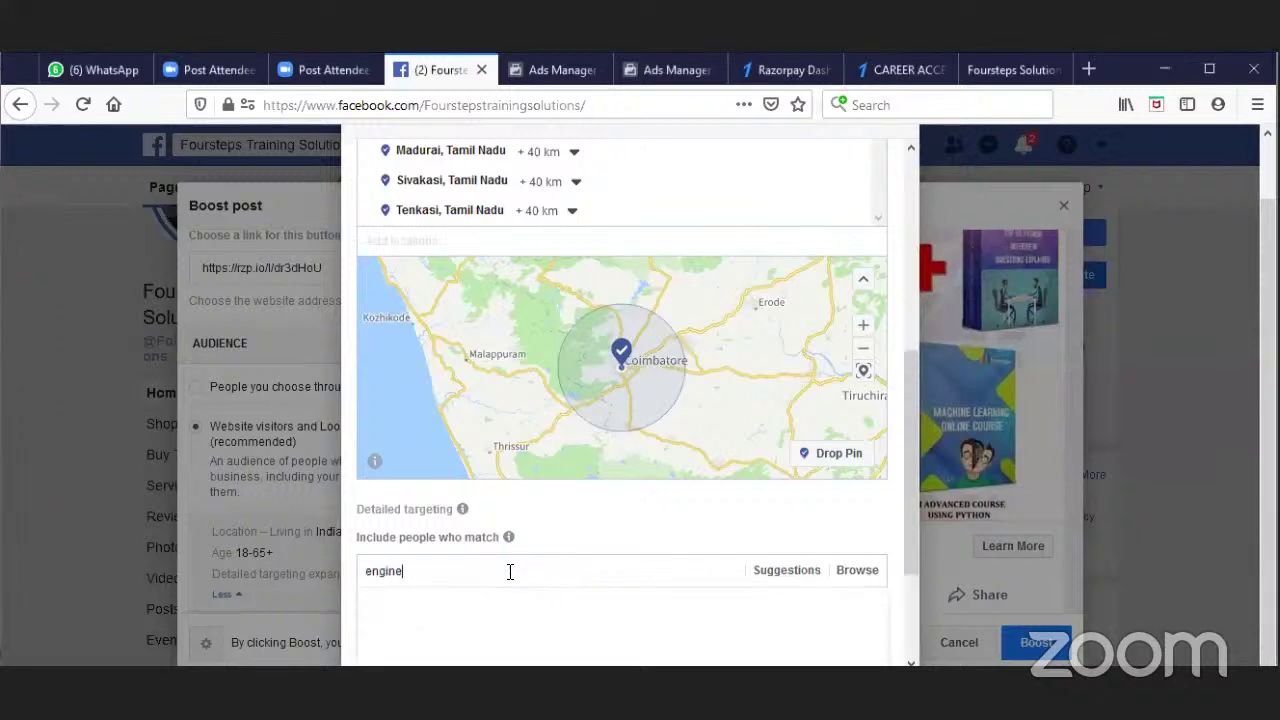
pyautogui.write('ering')
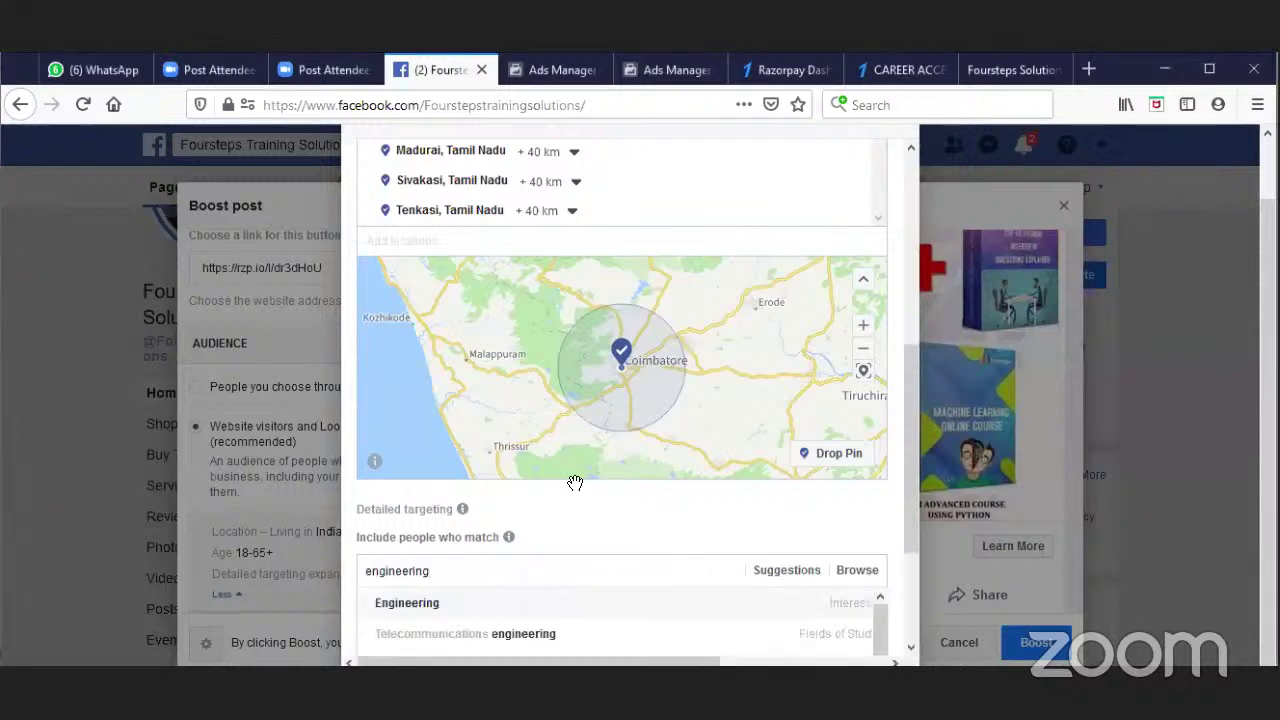
pyautogui.scroll(-3, 570, 481)
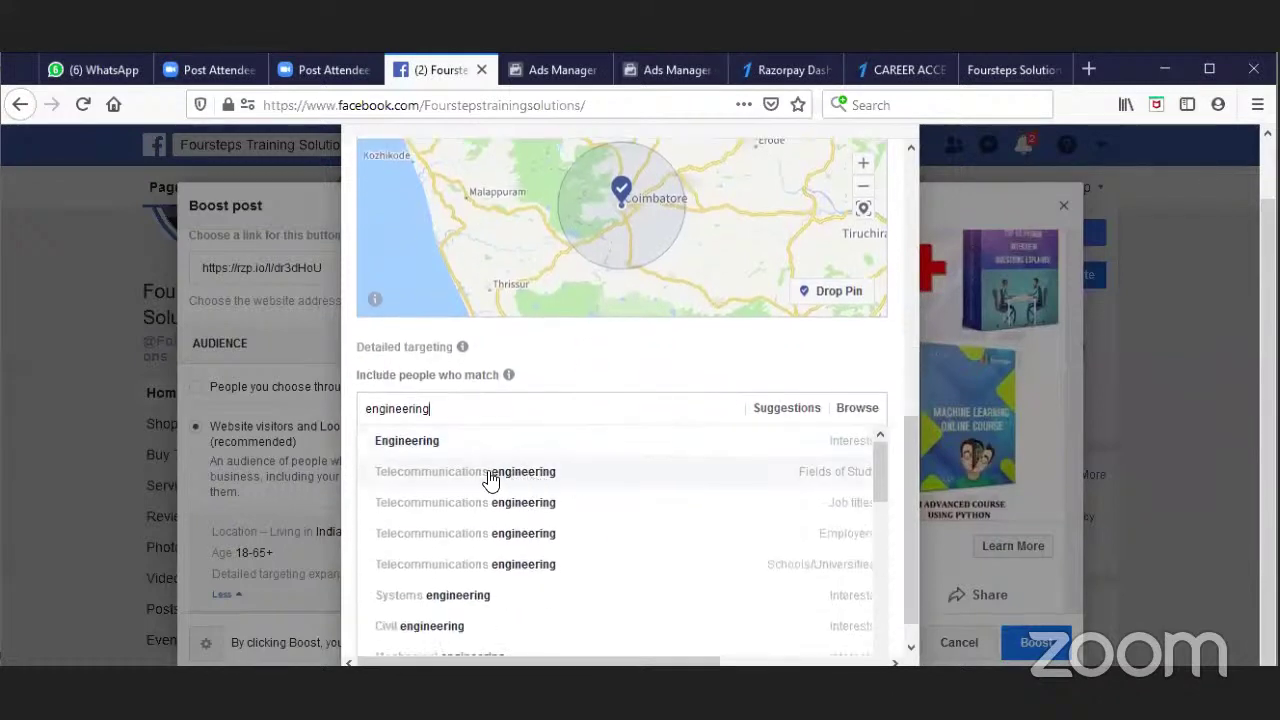
pyautogui.click(487, 441)
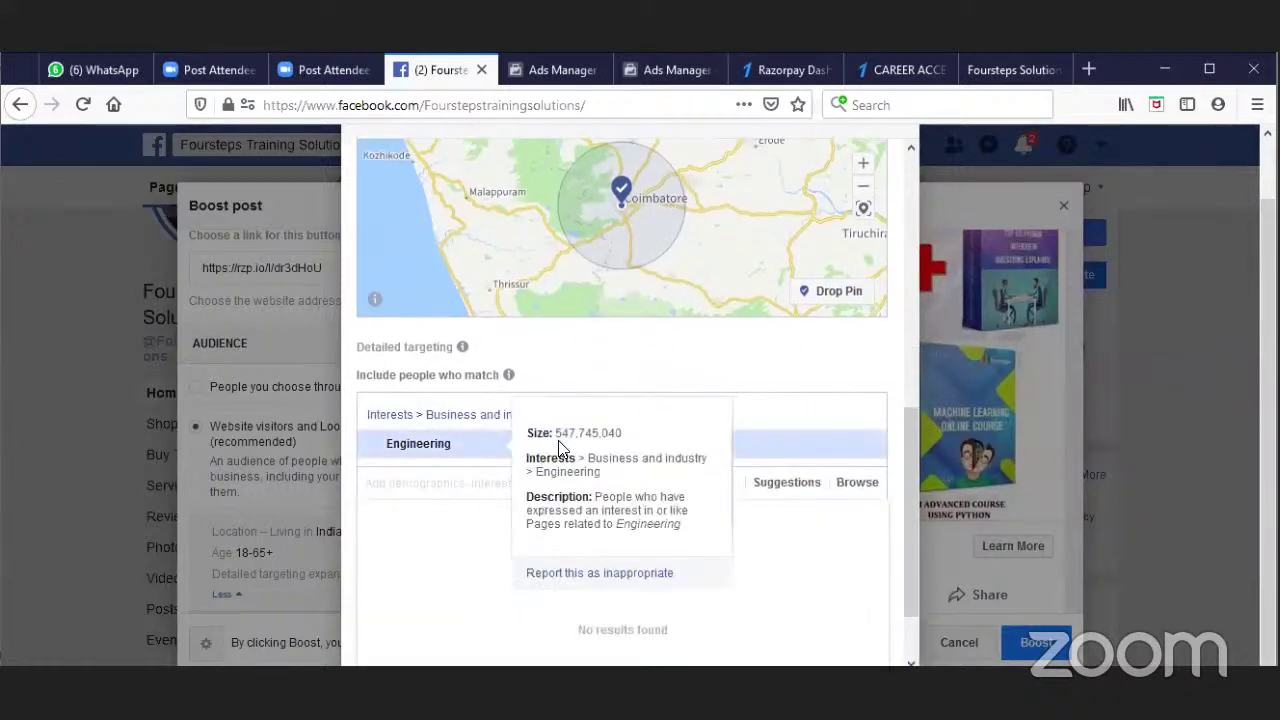
pyautogui.scroll(-2, 708, 529)
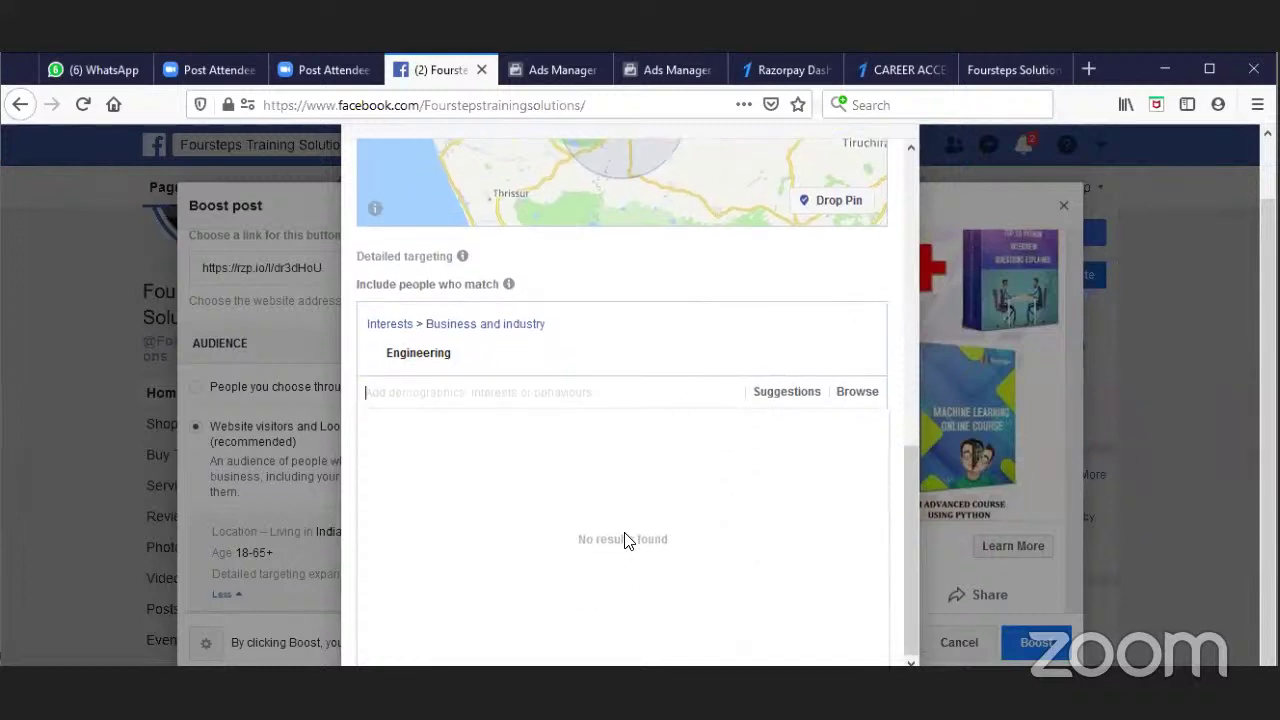
pyautogui.scroll(8, 645, 593)
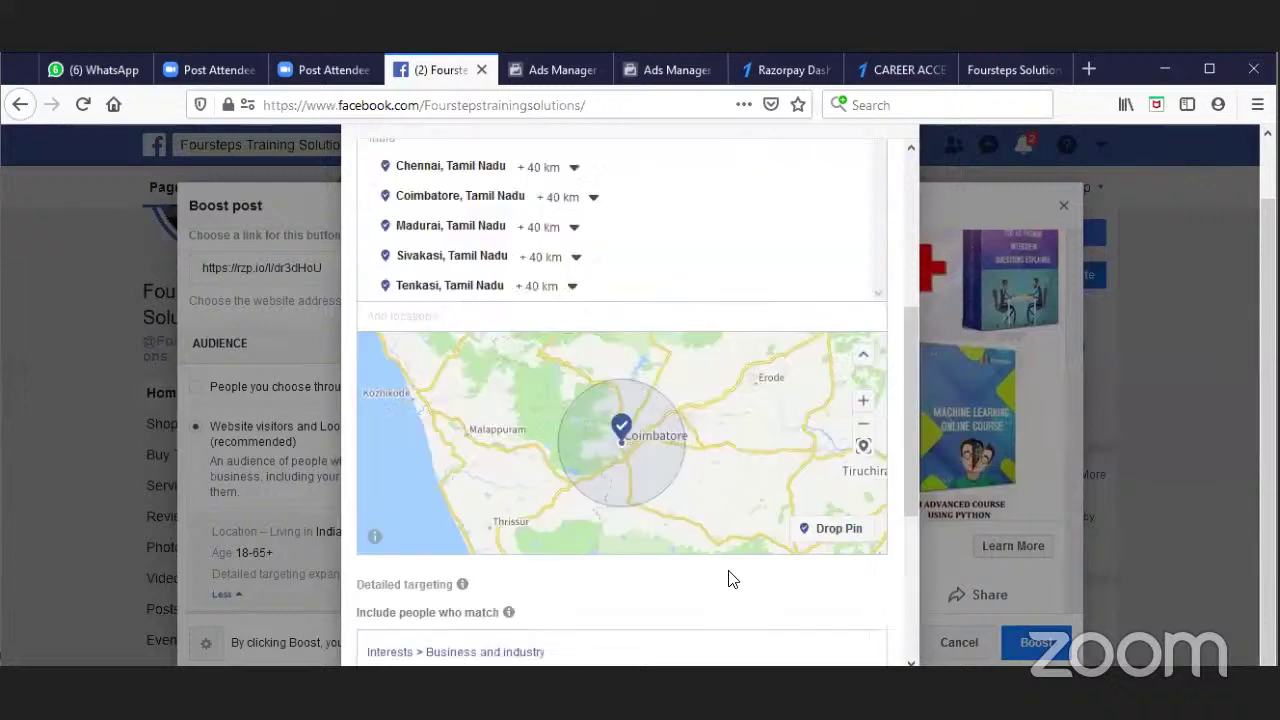
pyautogui.scroll(-8, 660, 542)
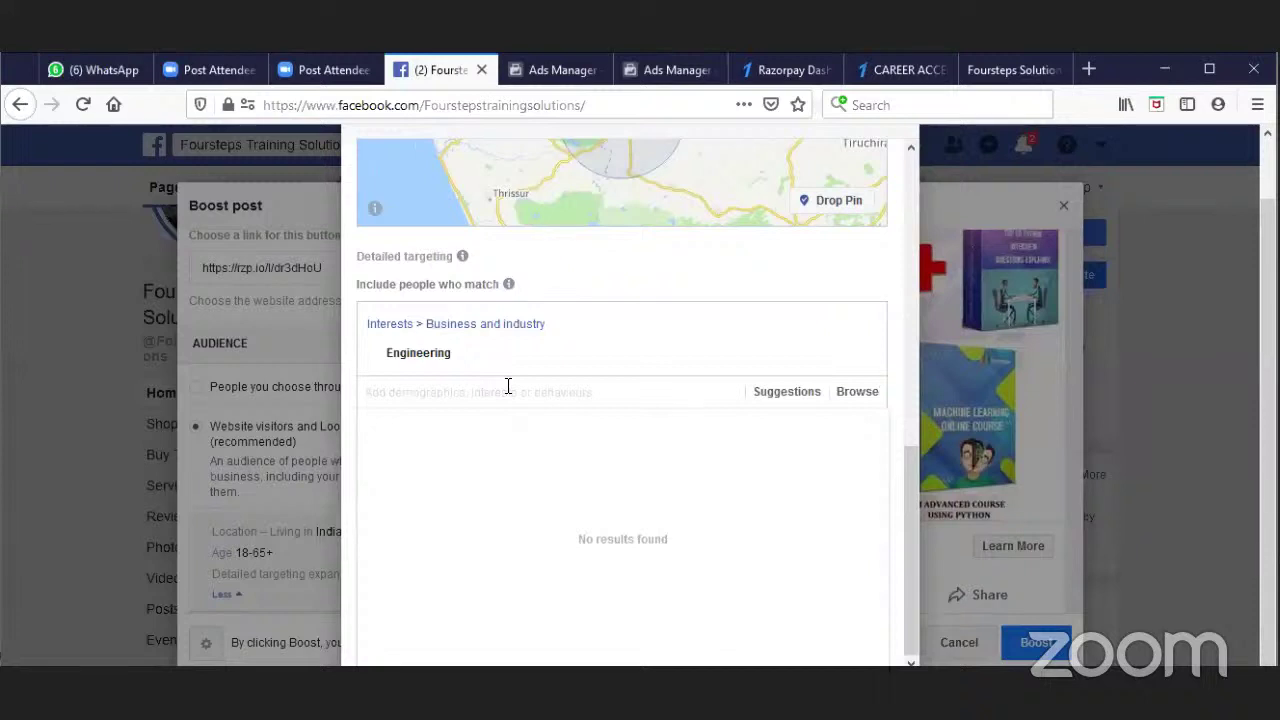
pyautogui.write('arts')
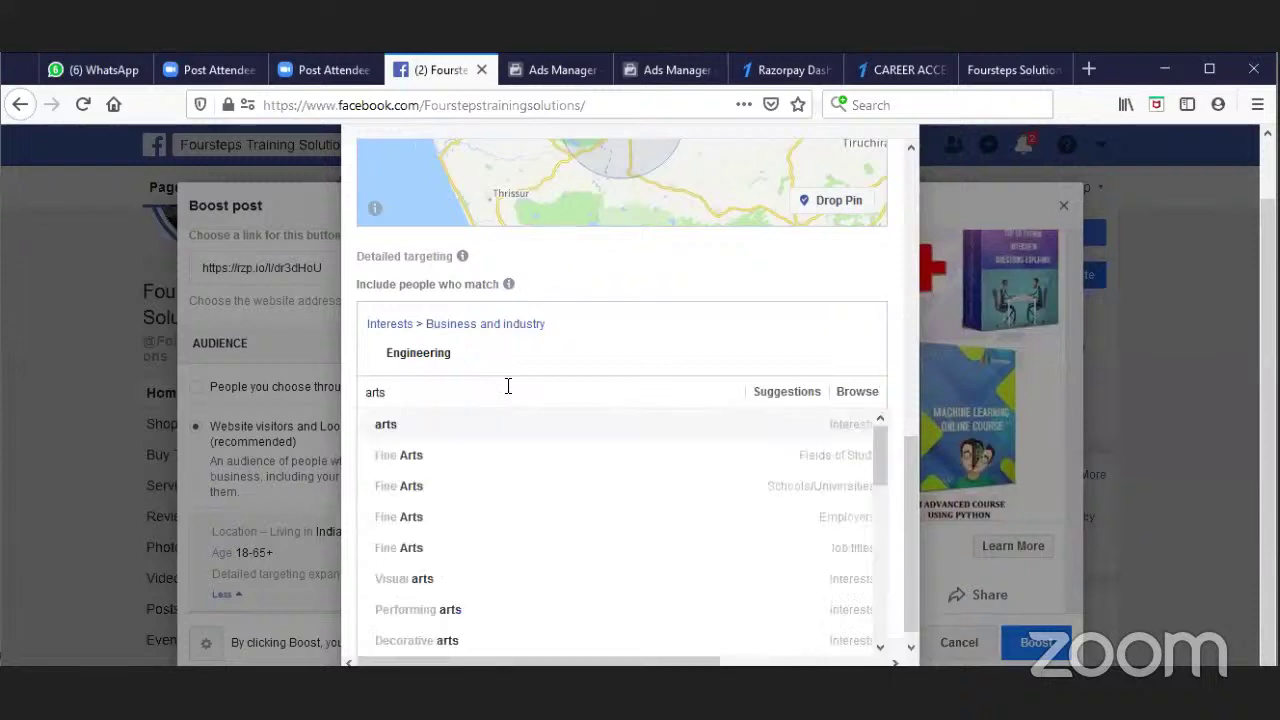
pyautogui.press('BackSpace')
pyautogui.press('BackSpace')
pyautogui.press('BackSpace')
pyautogui.press('BackSpace')
pyautogui.write('scien')
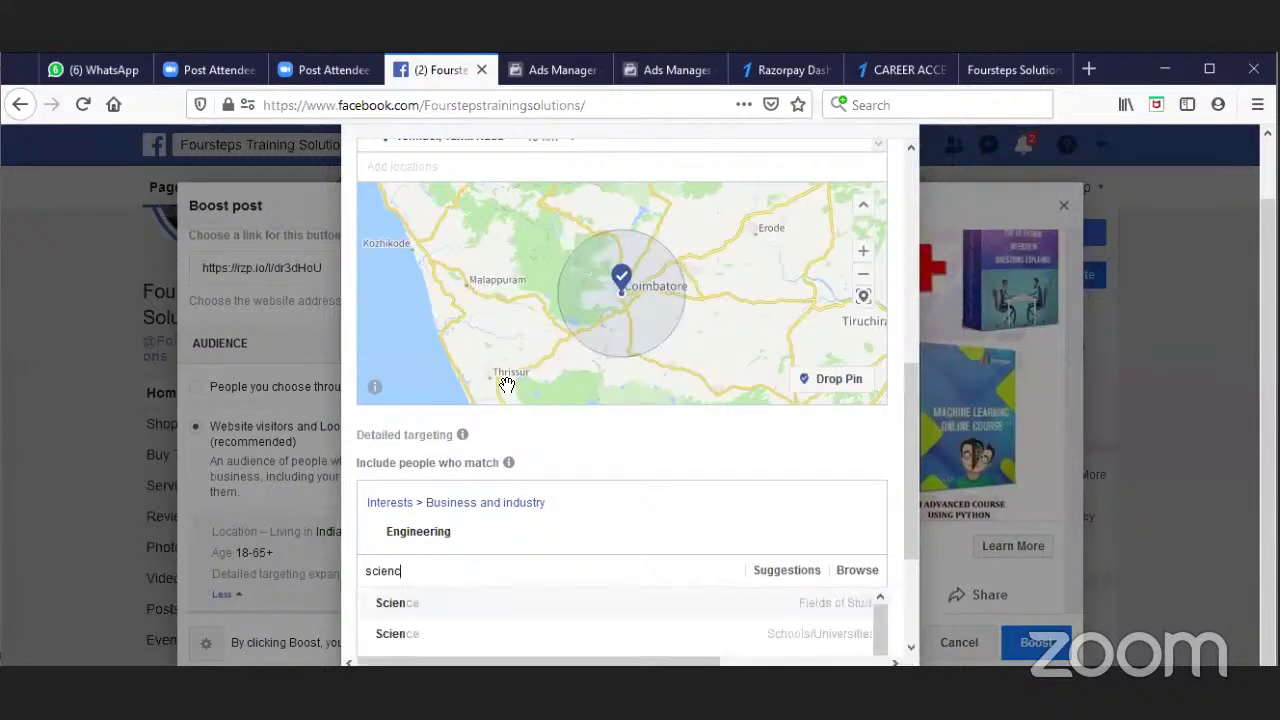
pyautogui.write('c')
pyautogui.press('BackSpace')
pyautogui.press('BackSpace')
pyautogui.press('BackSpace')
pyautogui.press('BackSpace')
pyautogui.press('BackSpace')
pyautogui.press('BackSpace')
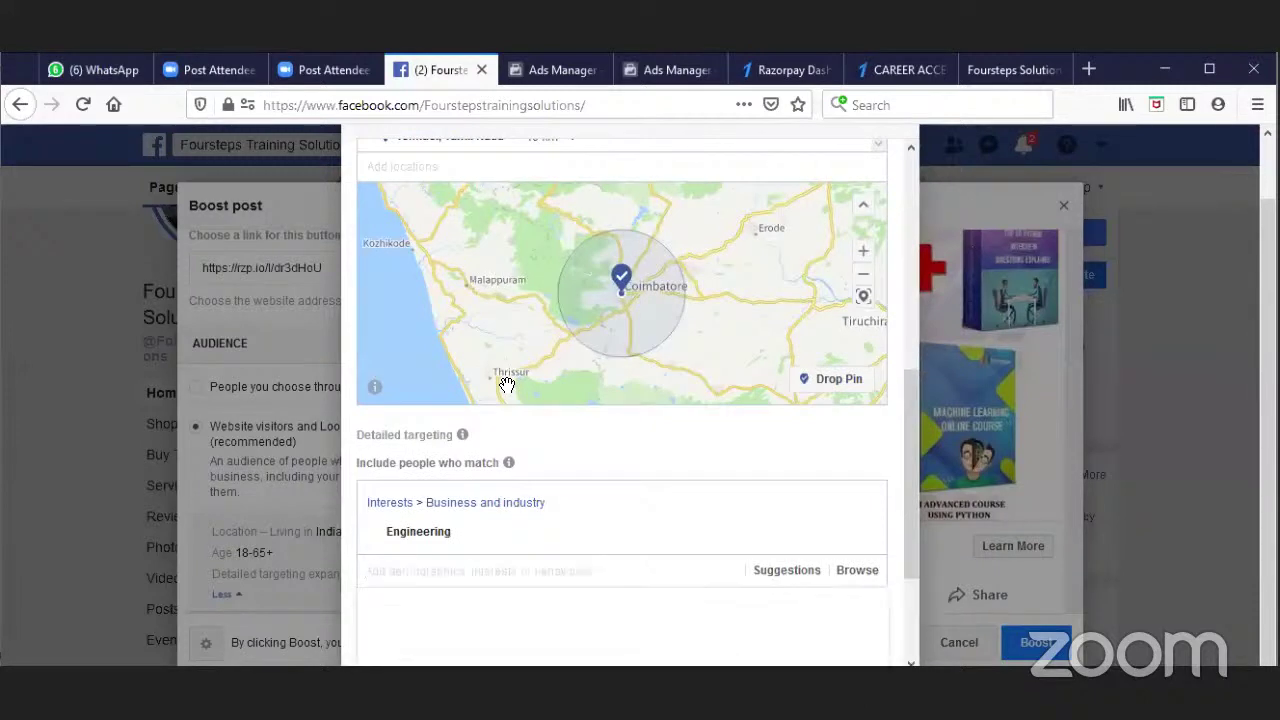
# Step: Search the detailed targeting for srm and add SRM University as an interest
pyautogui.write('srm')
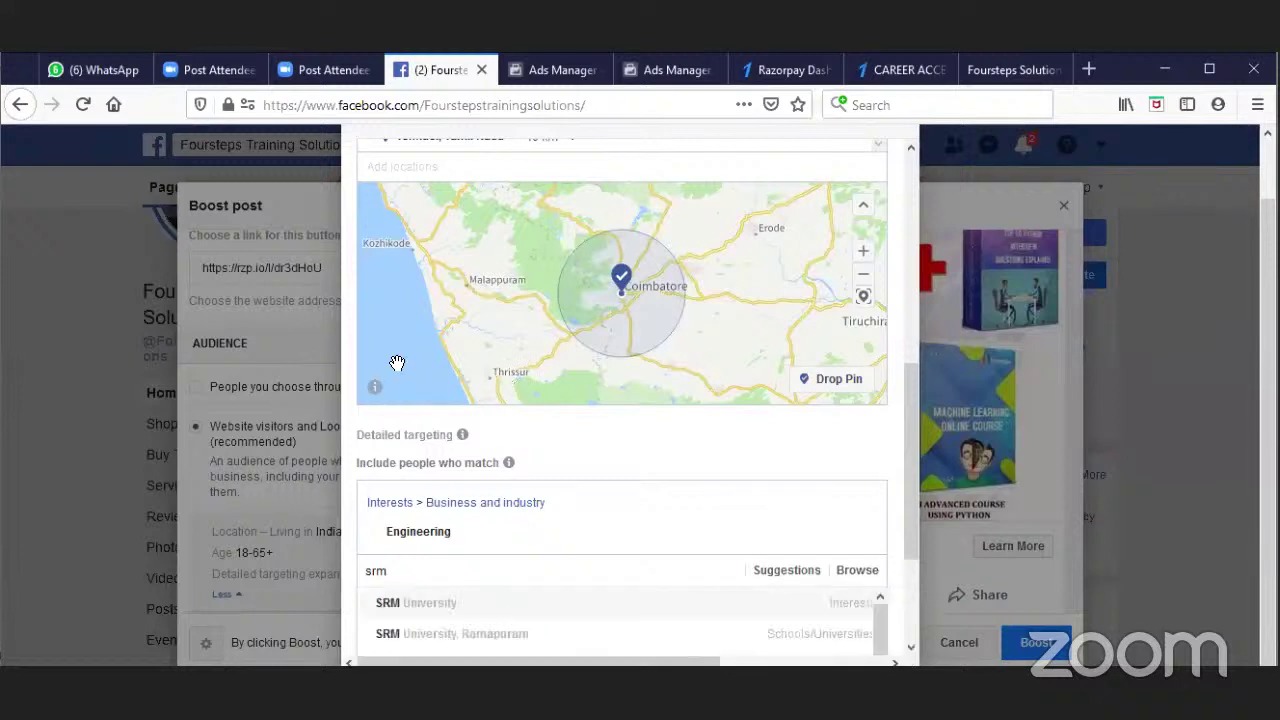
pyautogui.click(490, 605)
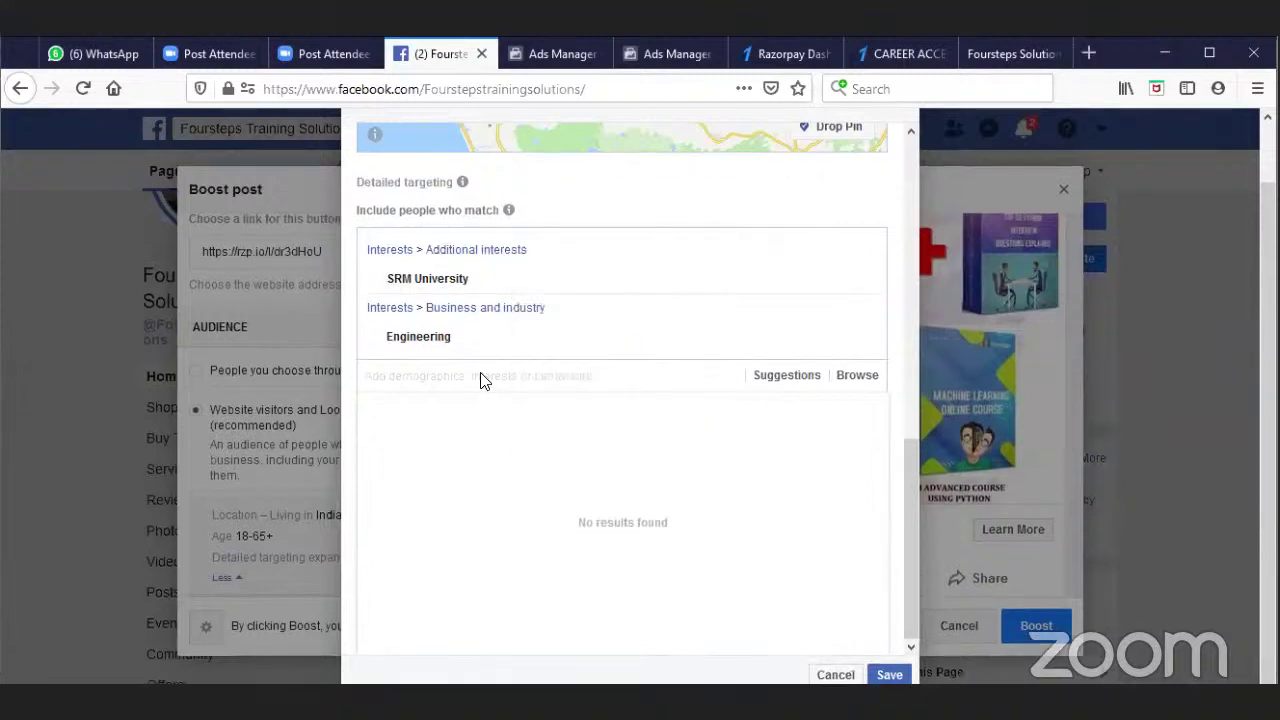
# Step: Search the detailed targeting for anna univ and add Anna University from the schools and universities
pyautogui.write('anna univ')
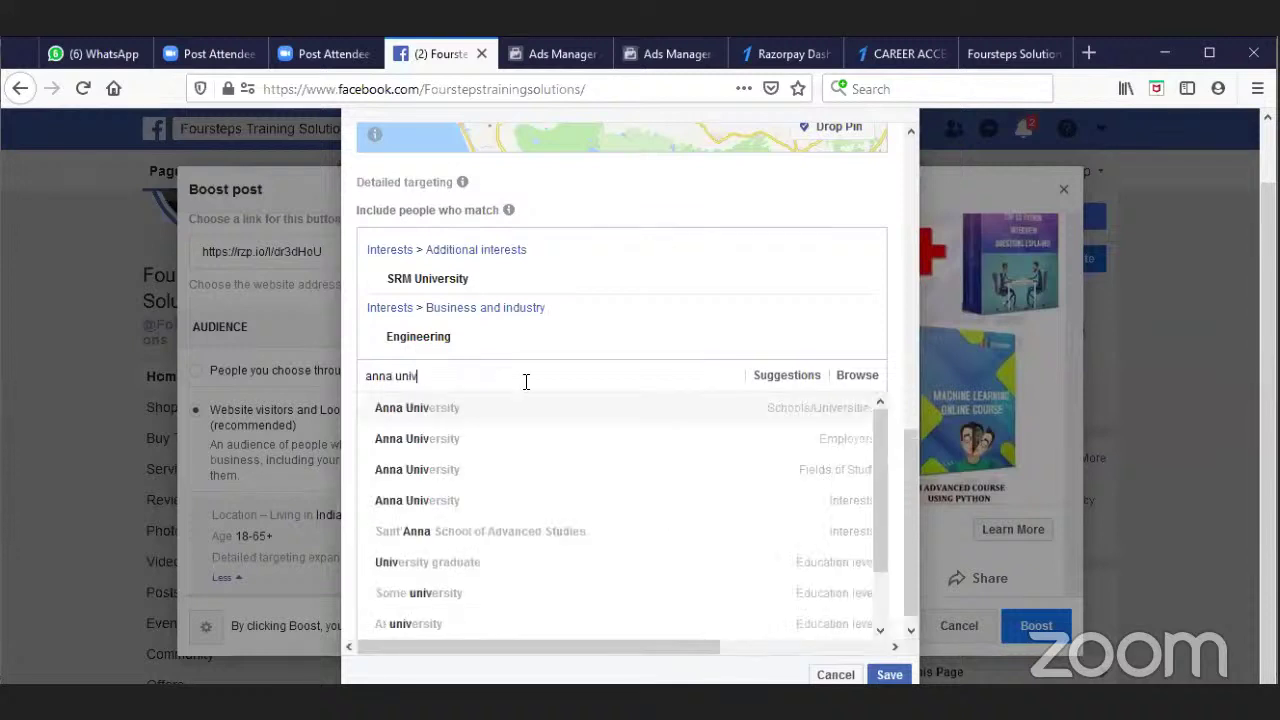
pyautogui.click(534, 418)
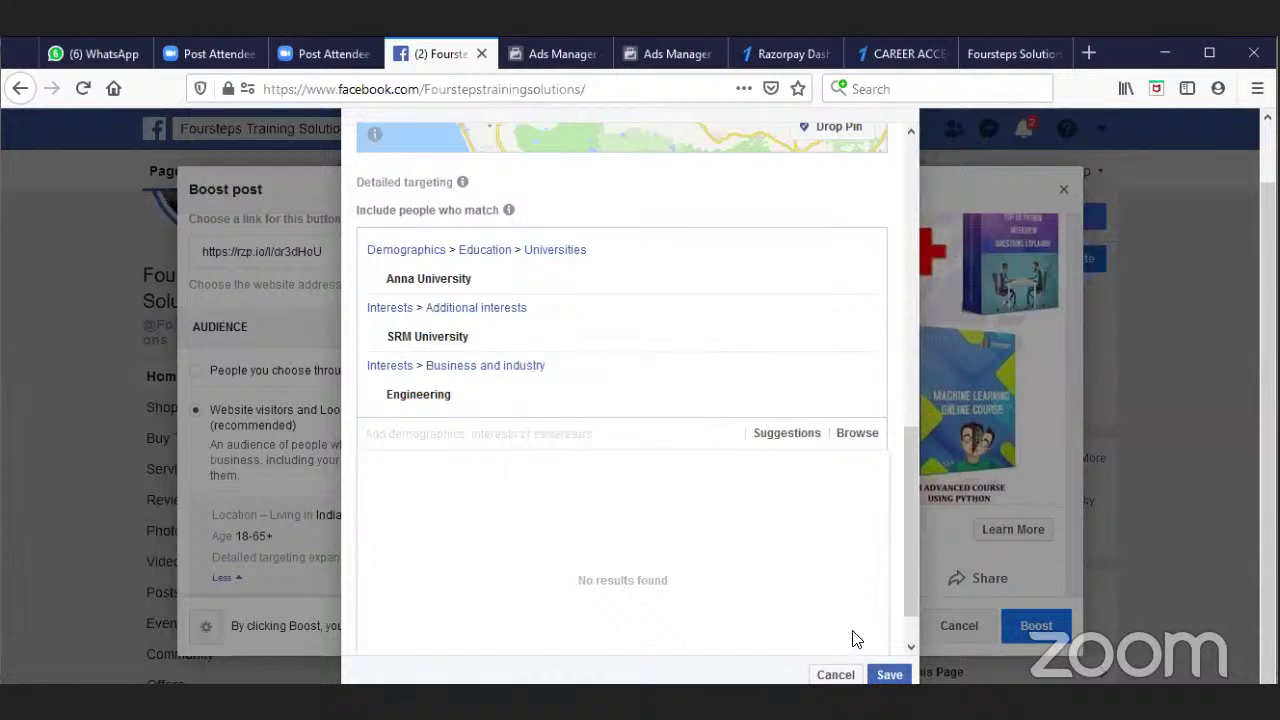
pyautogui.moveTo(465, 392)
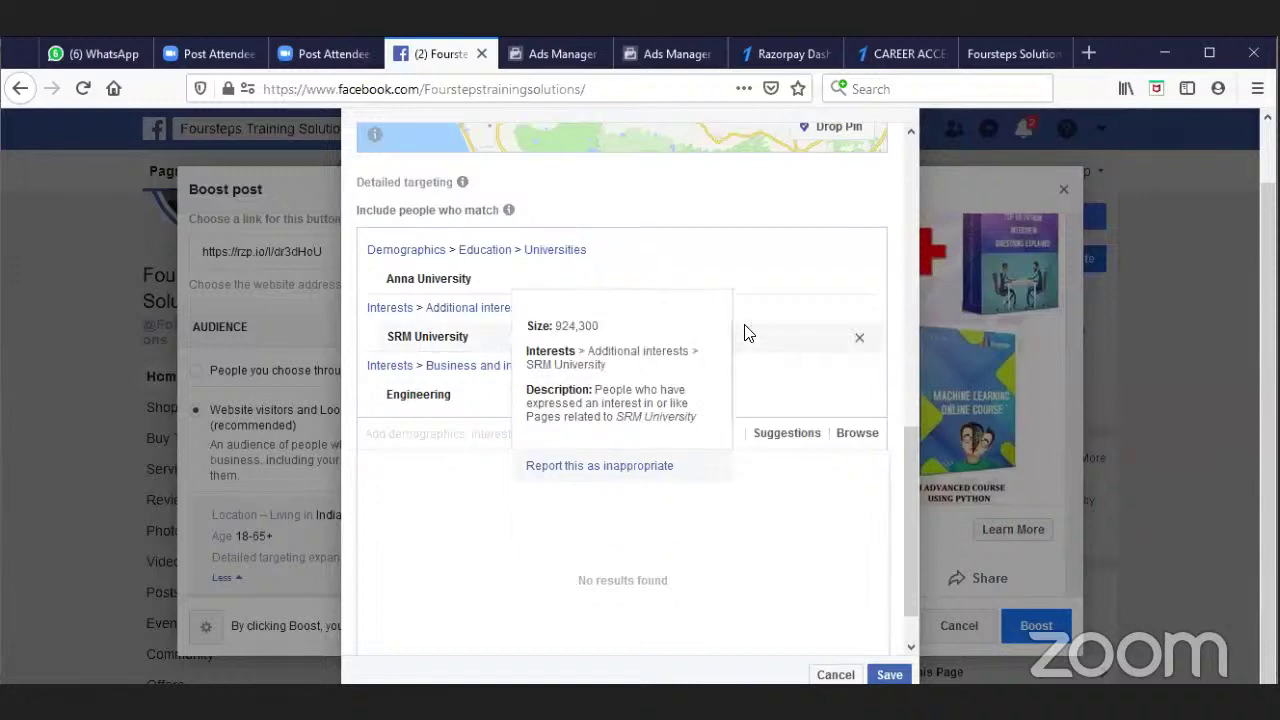
# Step: Remove SRM University, Anna University and Engineering from the detailed targeting
pyautogui.scroll(2, 557, 366)
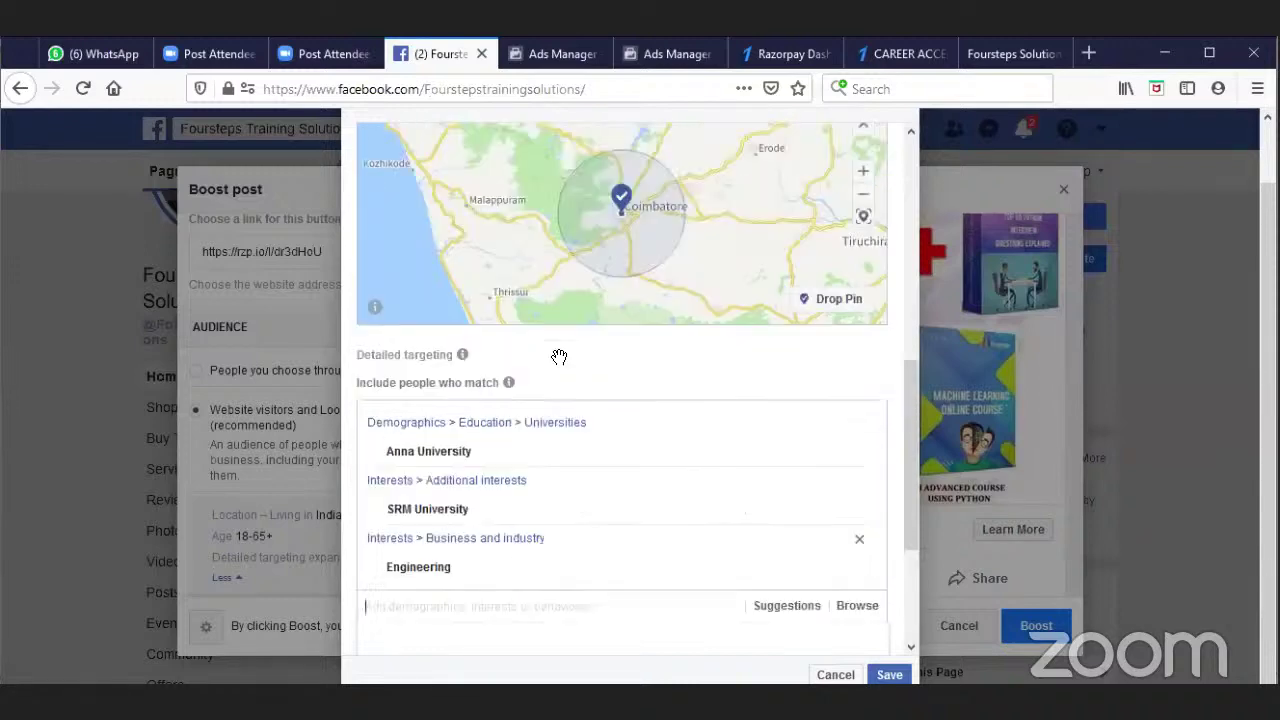
pyautogui.scroll(-1, 625, 447)
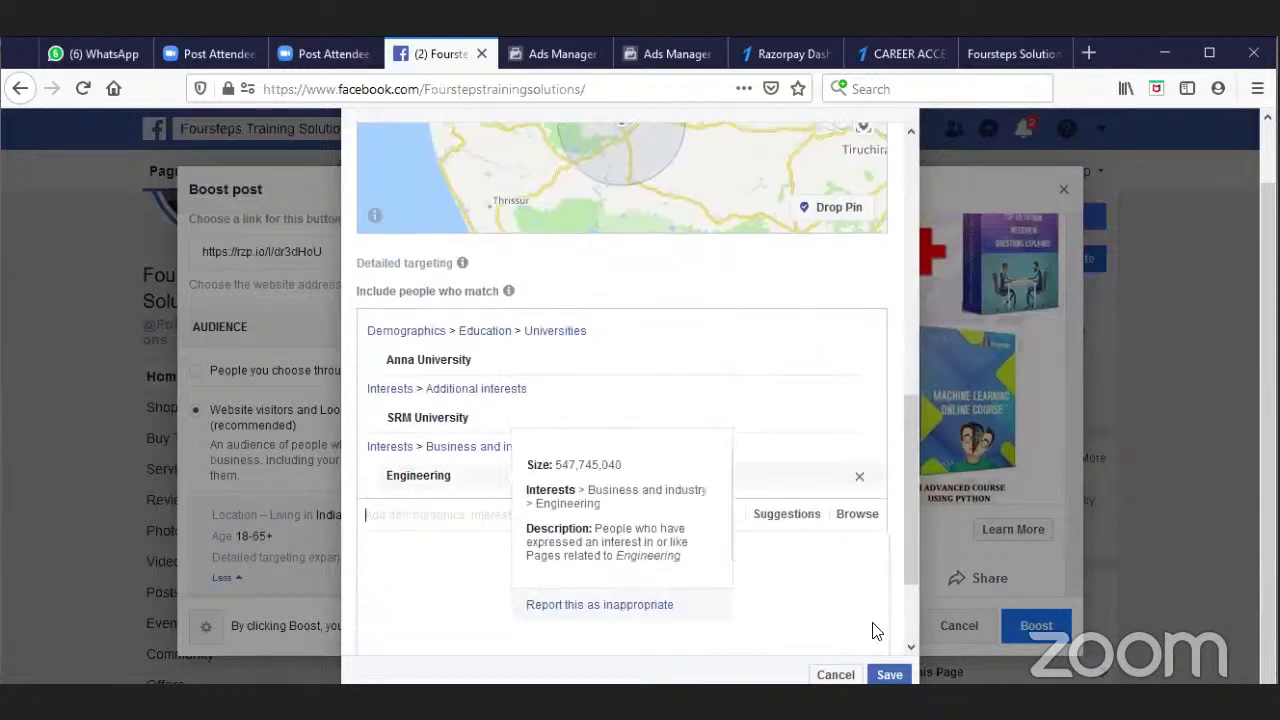
pyautogui.click(860, 419)
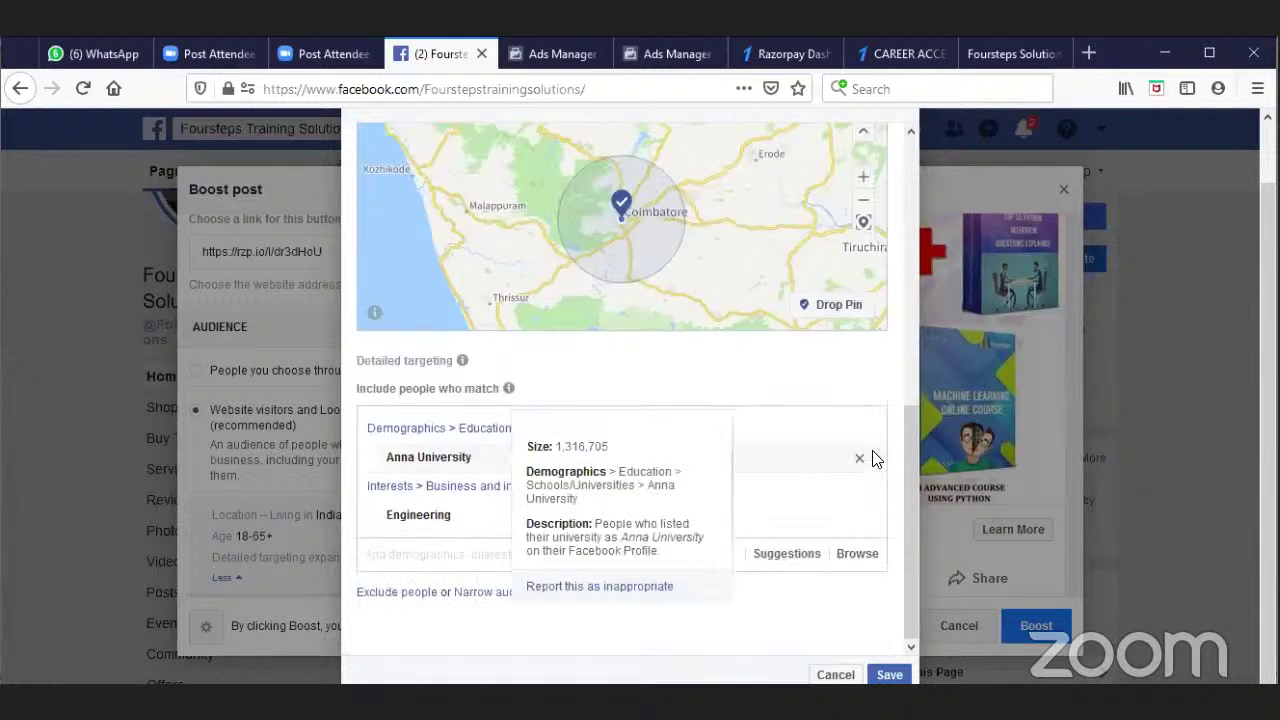
pyautogui.click(862, 460)
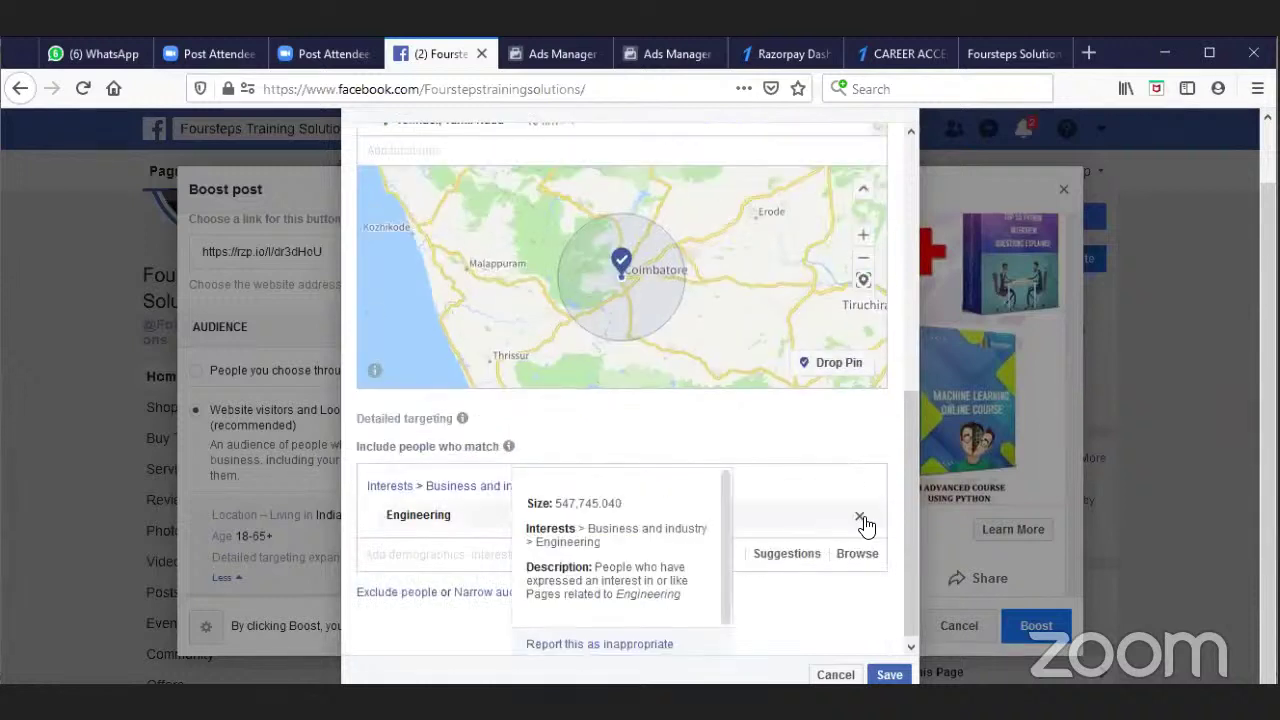
pyautogui.click(861, 518)
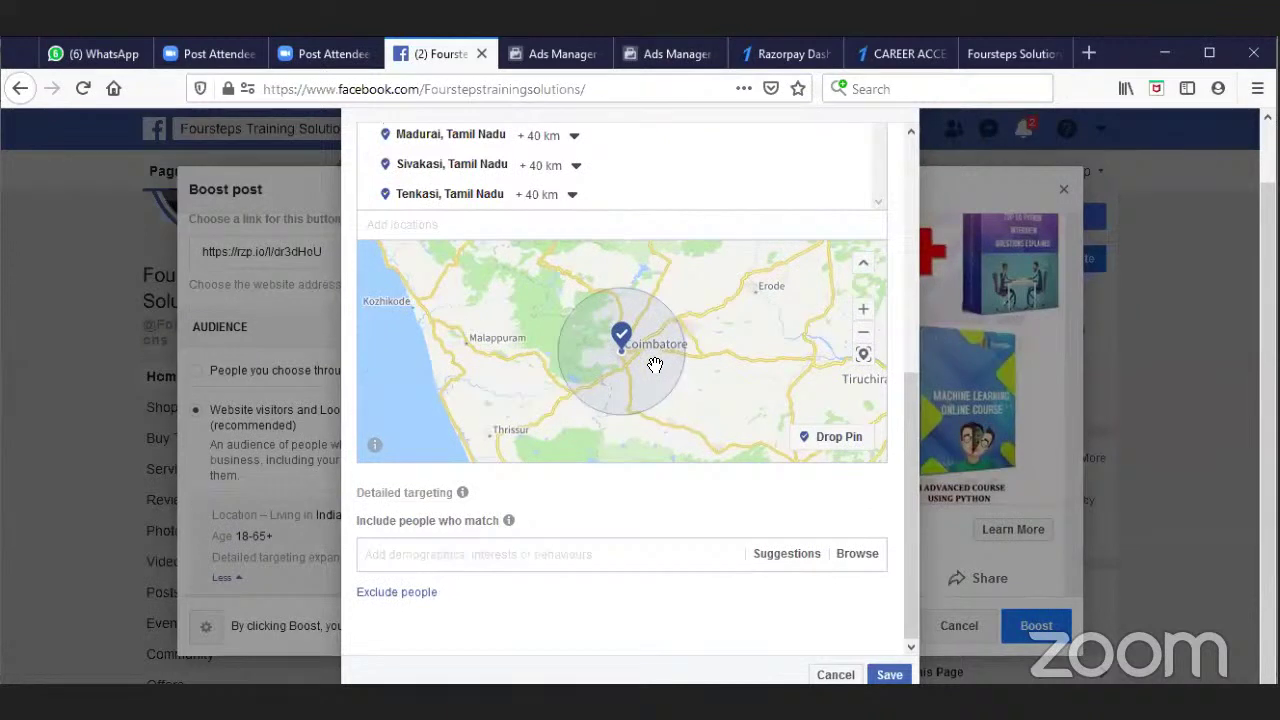
# Step: Add the city Theni, Tamil Nadu and the place Tirchy to the audience locations
pyautogui.scroll(3, 655, 365)
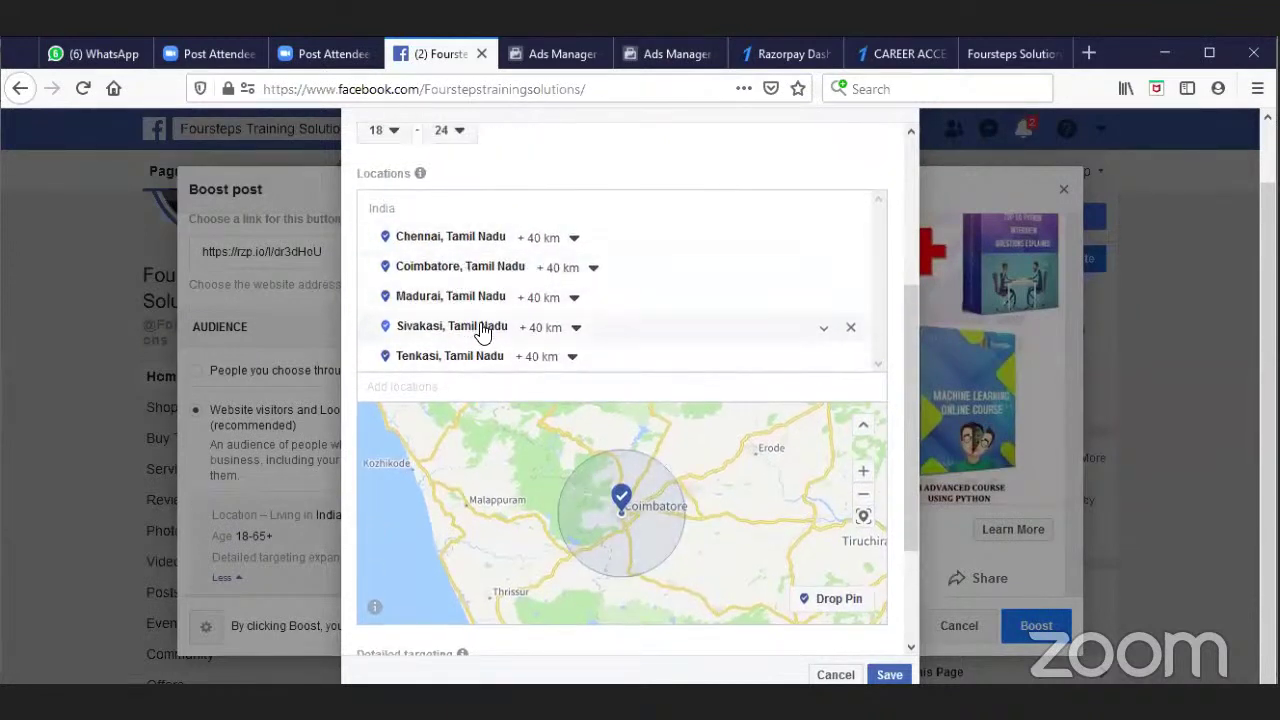
pyautogui.click(472, 388)
pyautogui.write('theni')
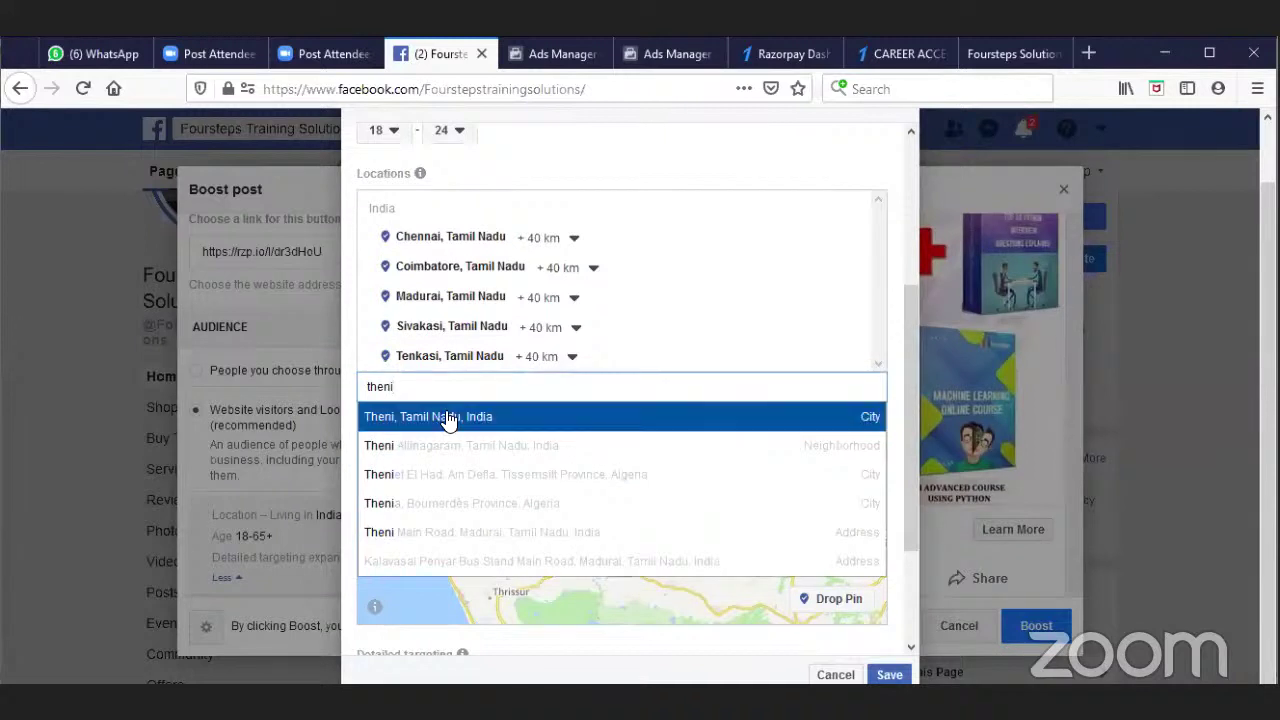
pyautogui.click(450, 417)
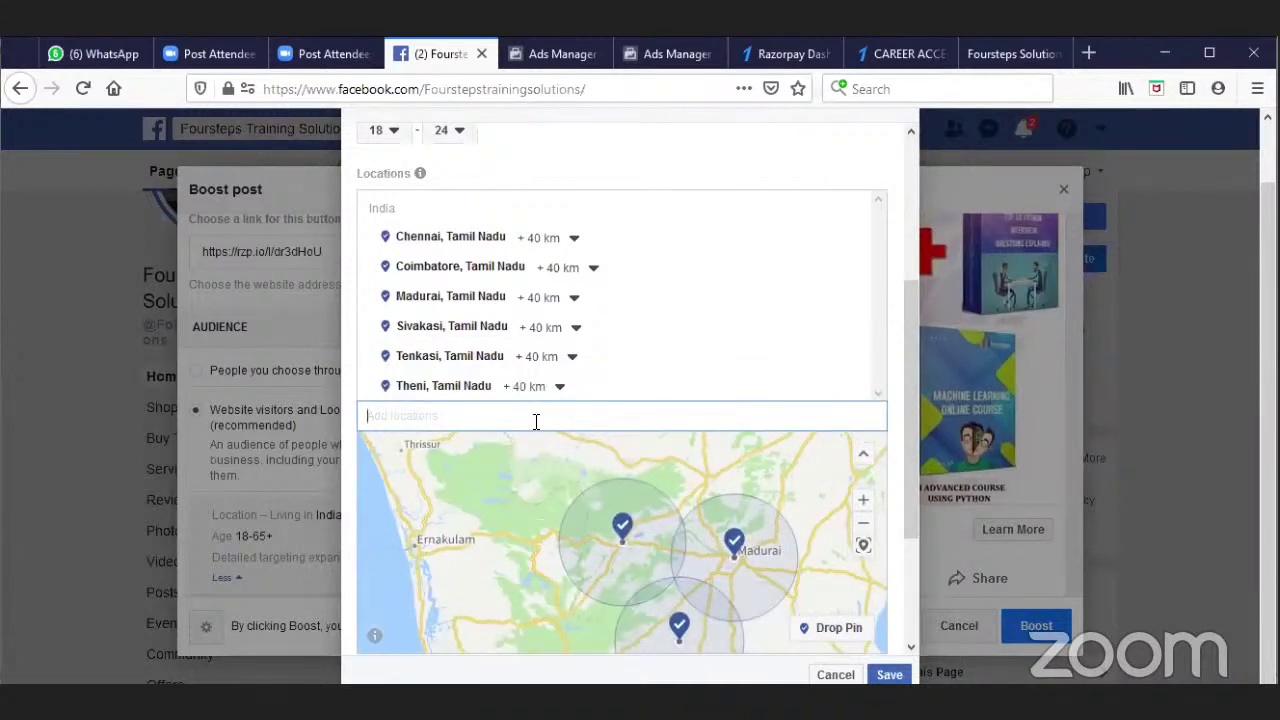
pyautogui.write('tirchy')
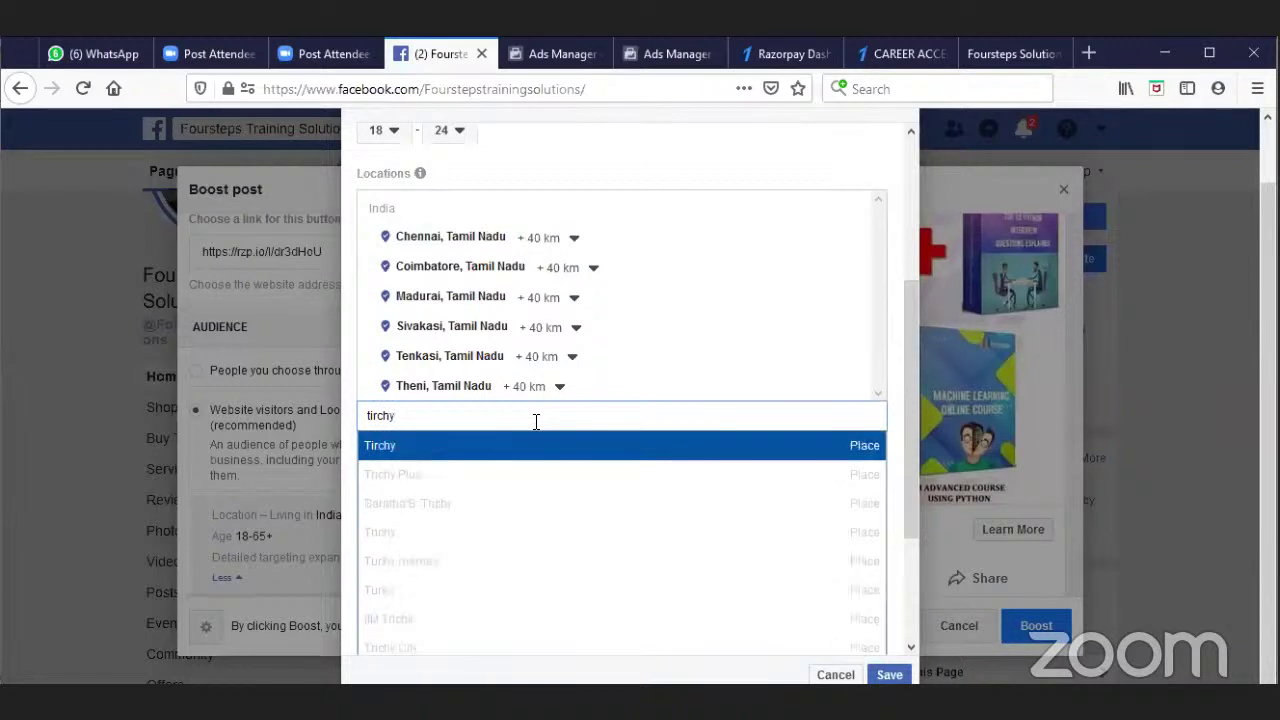
pyautogui.click(457, 452)
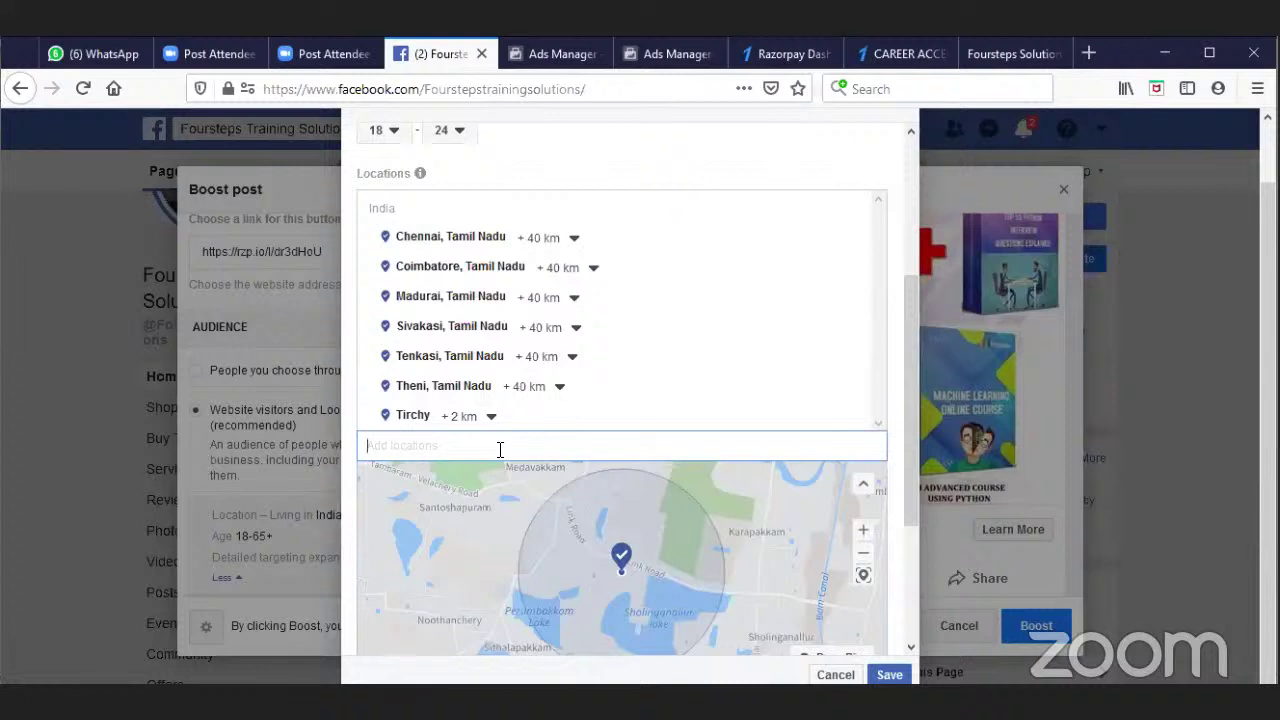
# Step: Add the city Vellore, Tamil Nadu to the audience locations and save the audience
pyautogui.write('vellore')
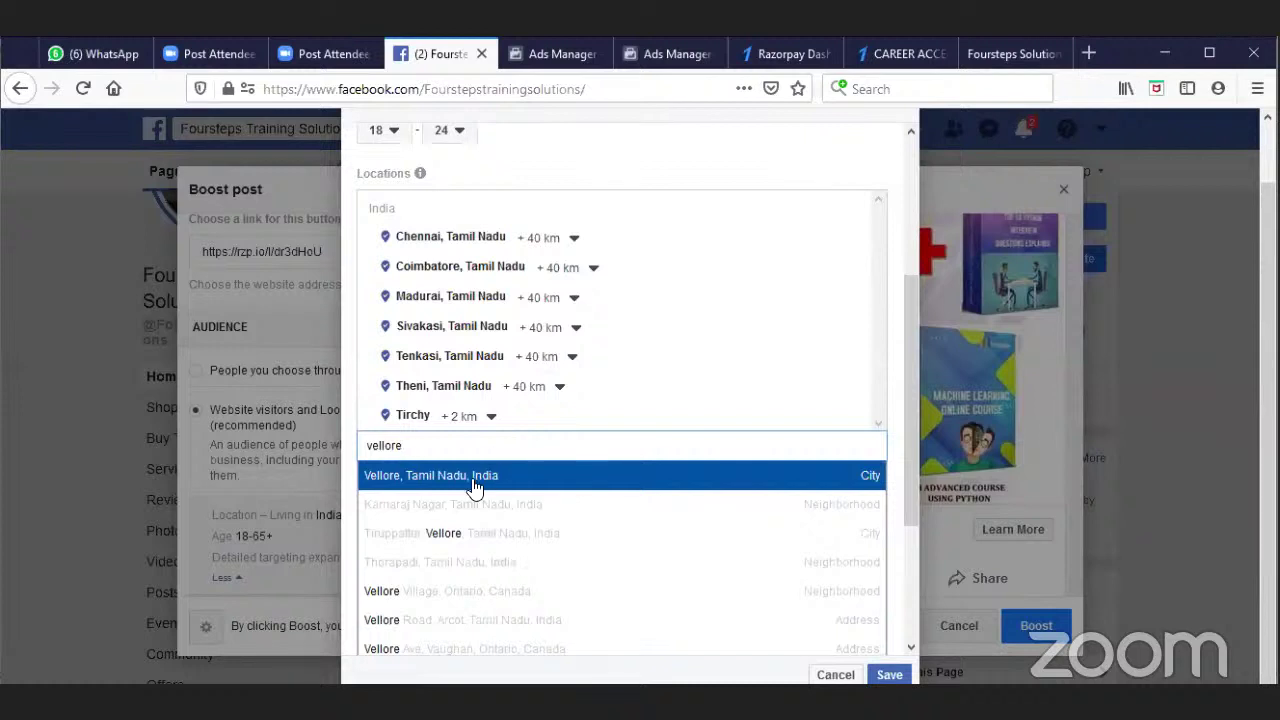
pyautogui.click(471, 486)
pyautogui.scroll(-5, 787, 405)
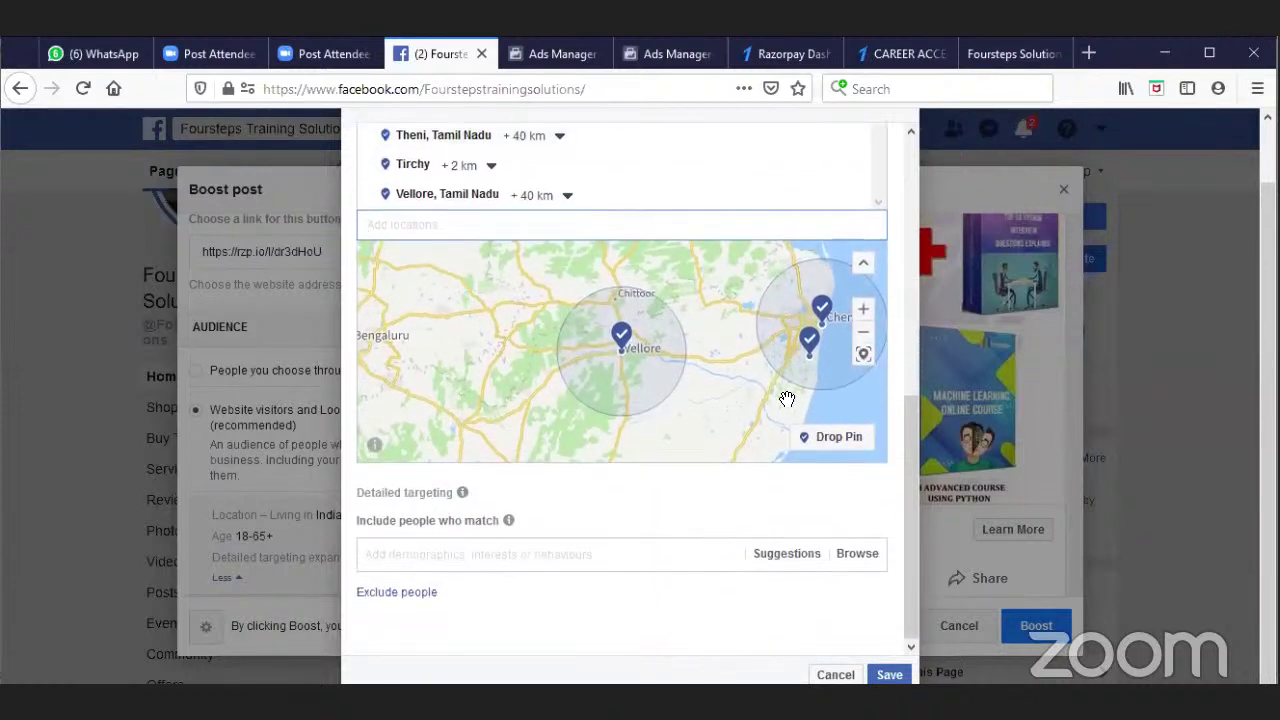
pyautogui.click(893, 675)
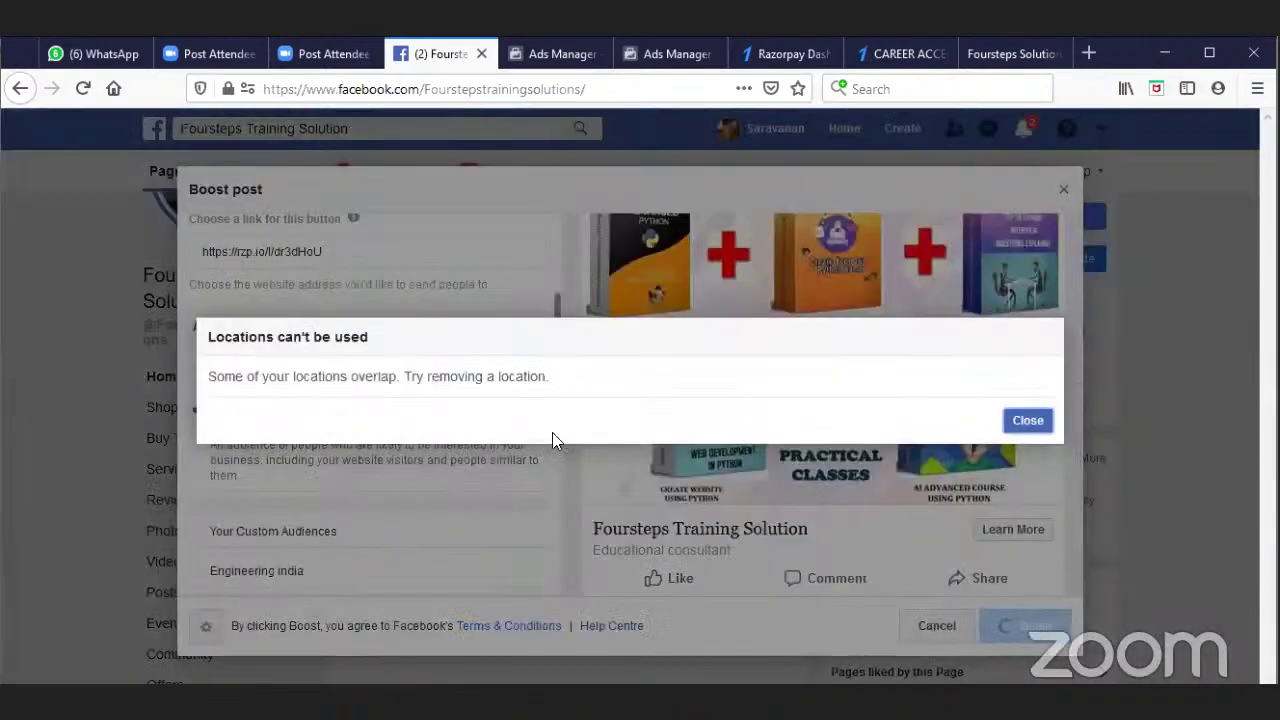
pyautogui.click(1028, 421)
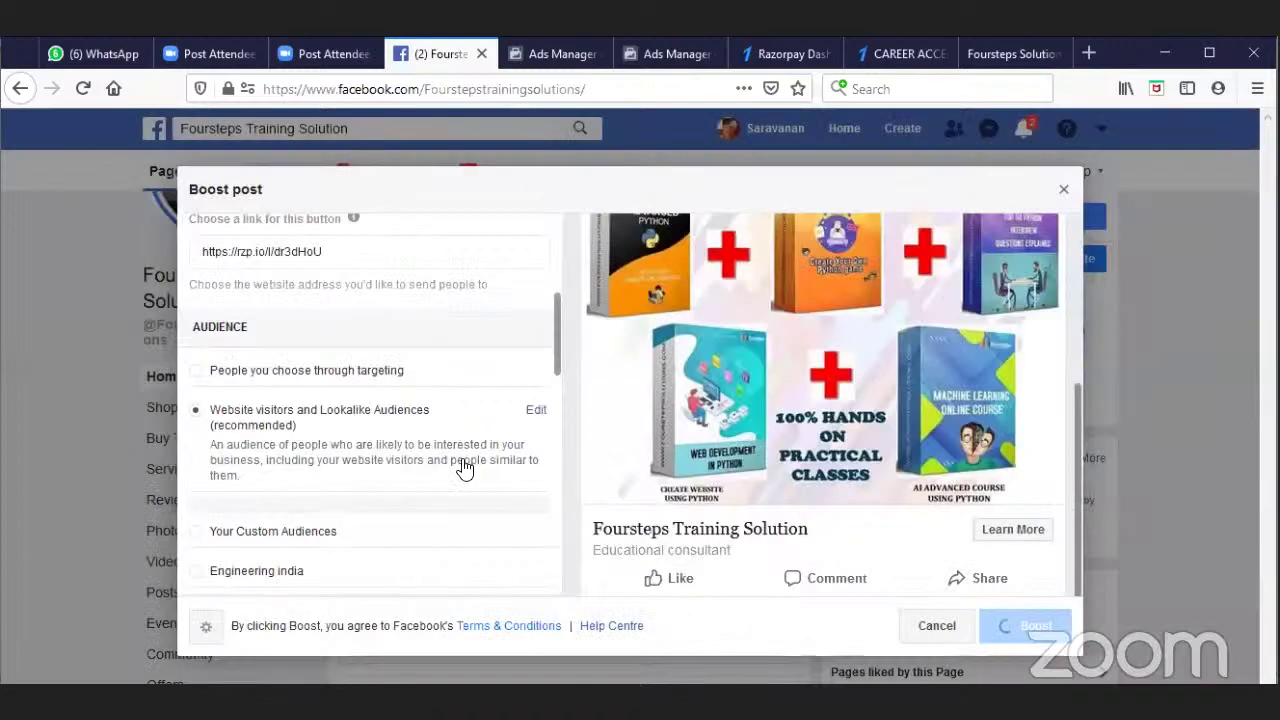
# Step: Set the boost's total budget to ₹1,000
pyautogui.scroll(-3, 463, 463)
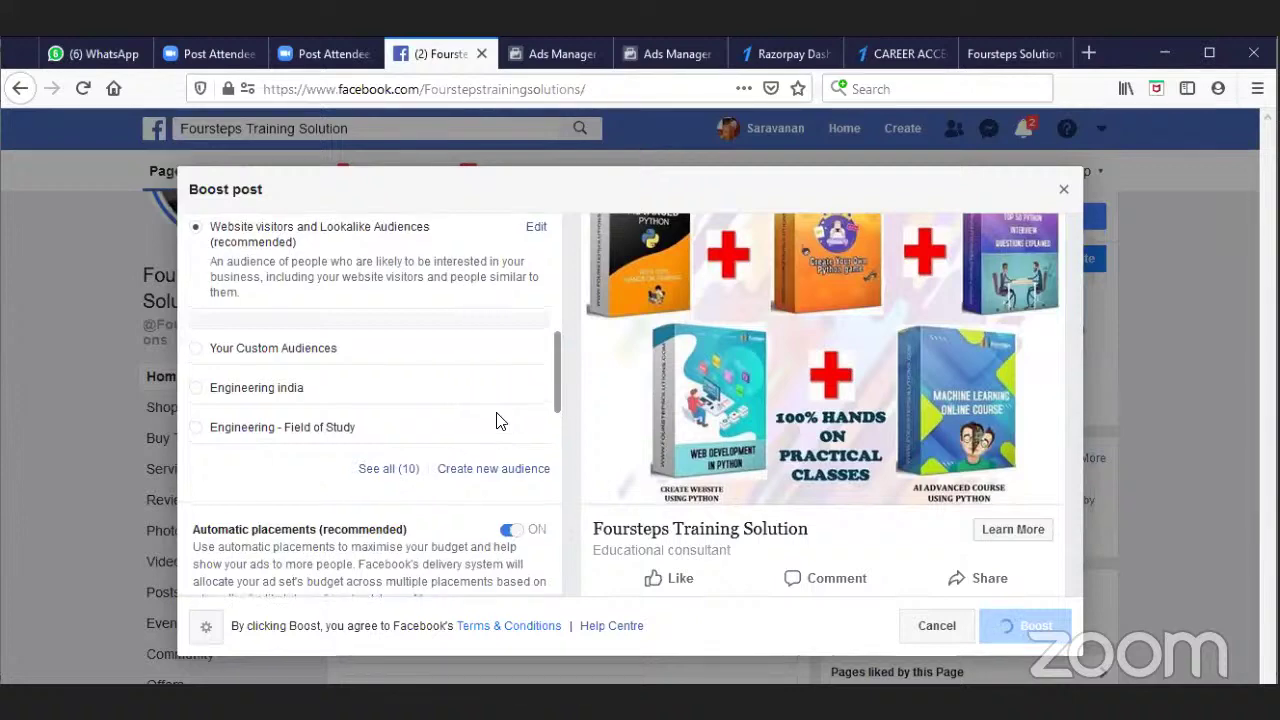
pyautogui.scroll(1, 500, 421)
pyautogui.scroll(4, 500, 421)
pyautogui.scroll(-2, 500, 421)
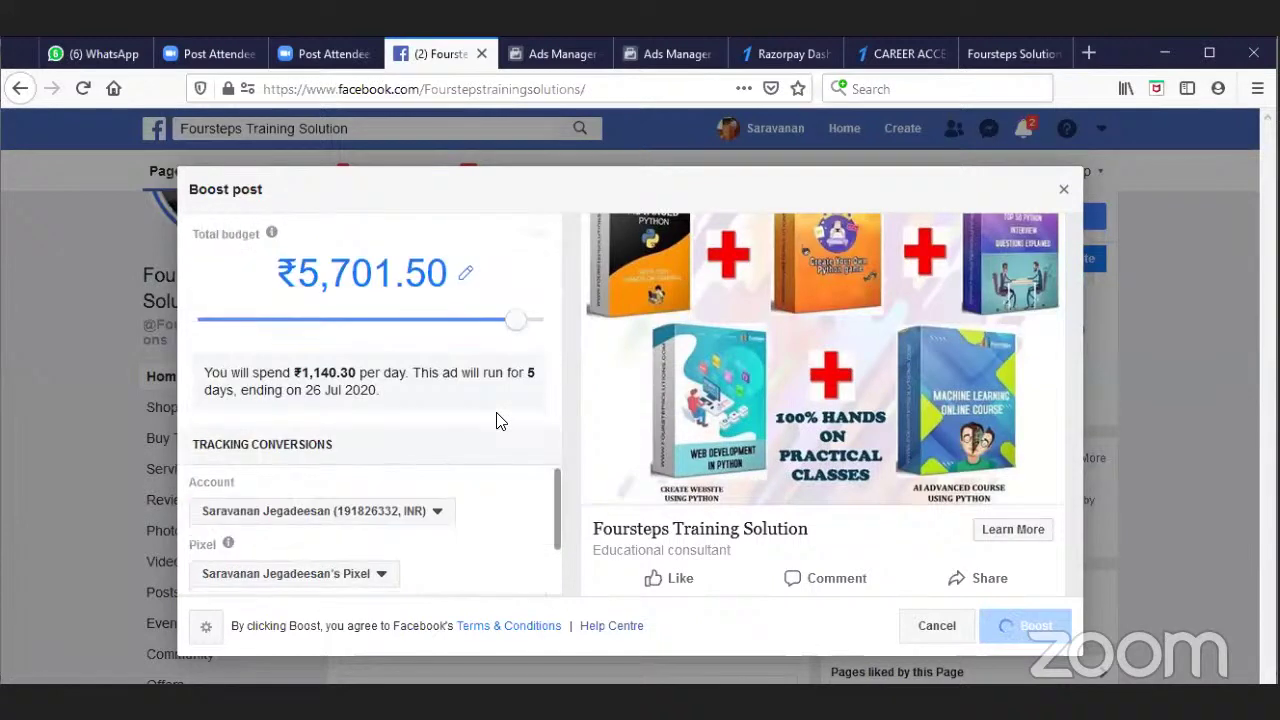
pyautogui.scroll(3, 500, 421)
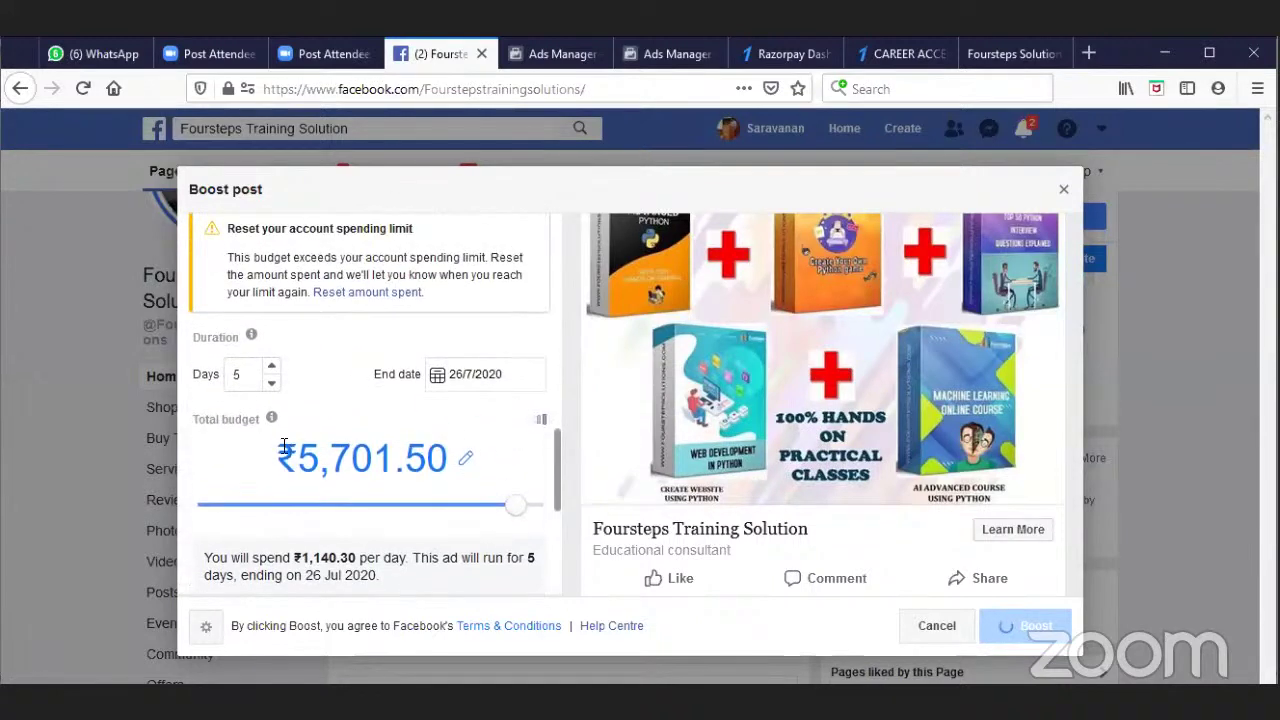
pyautogui.moveTo(268, 421)
pyautogui.scroll(-2, 434, 486)
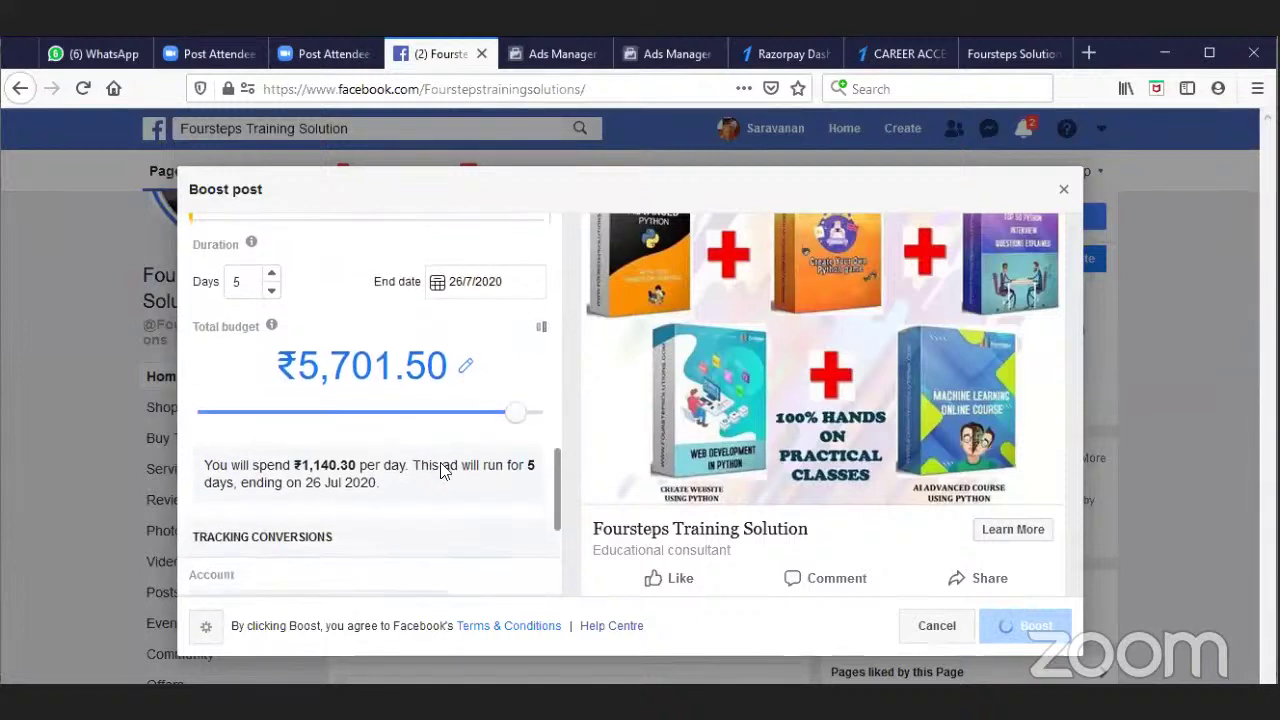
pyautogui.click(470, 366)
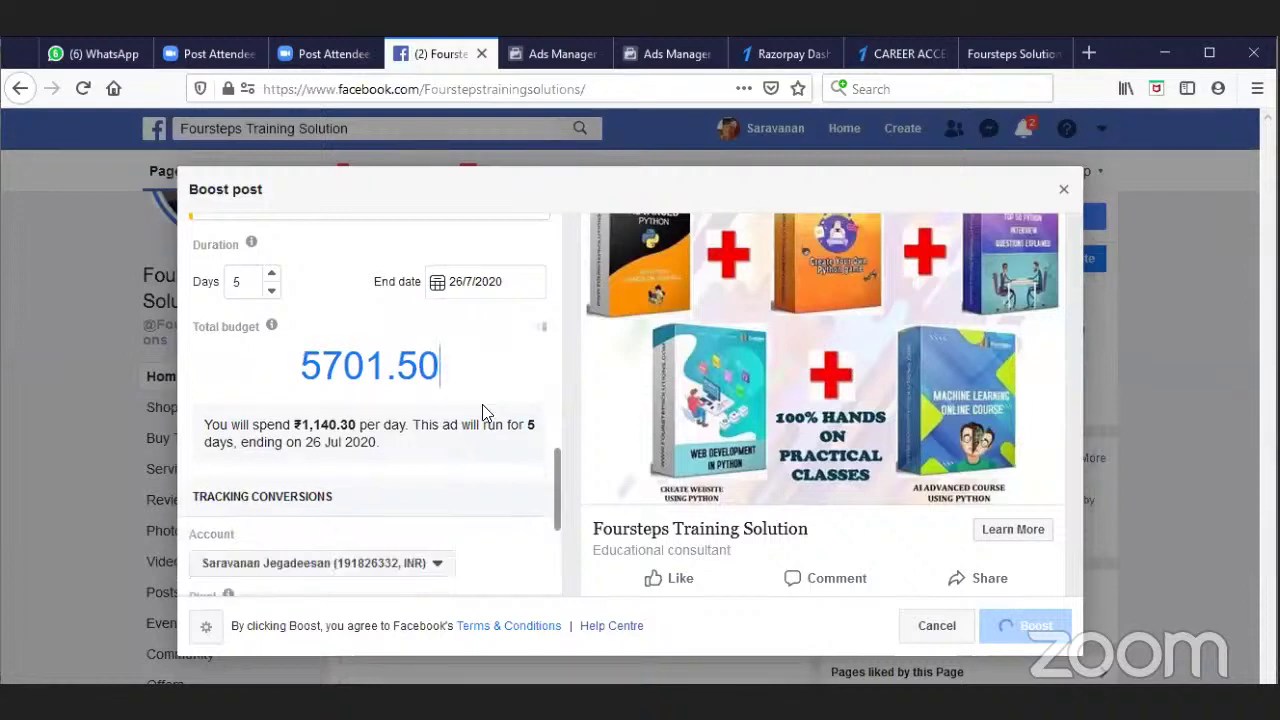
pyautogui.click(303, 366)
pyautogui.moveTo(303, 366); pyautogui.dragTo(462, 388)
pyautogui.write('1000')
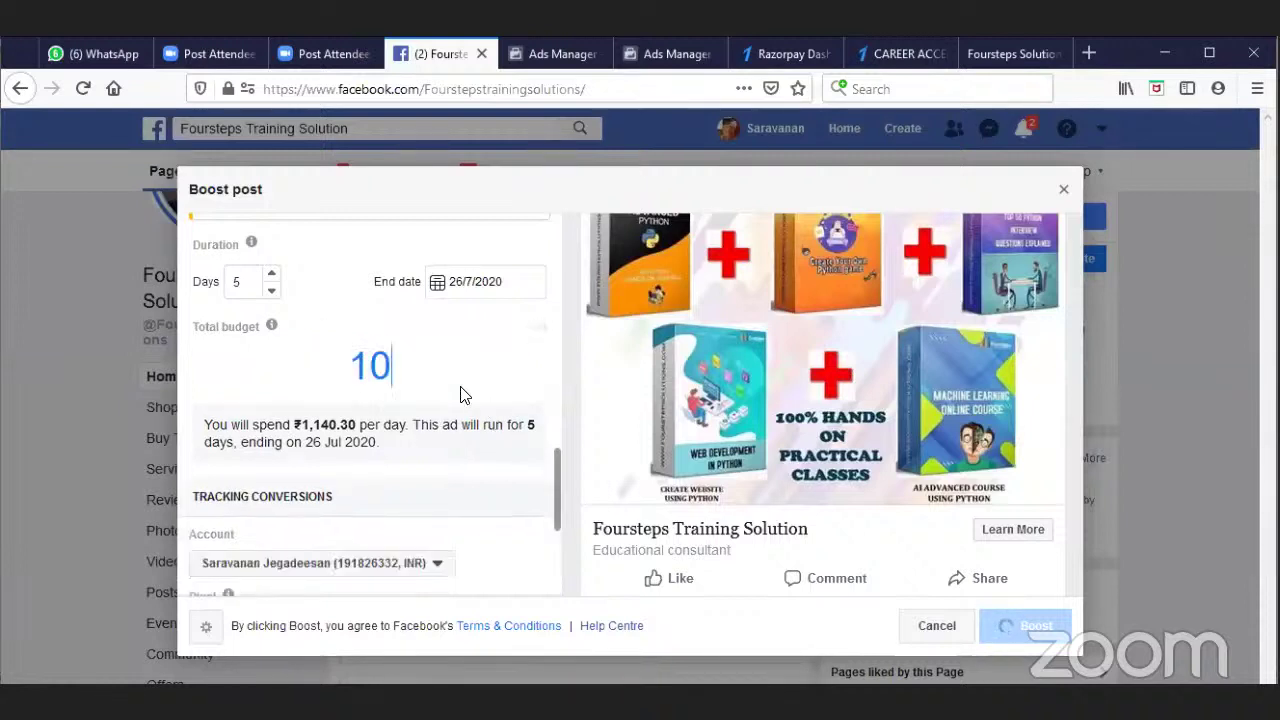
pyautogui.click(462, 448)
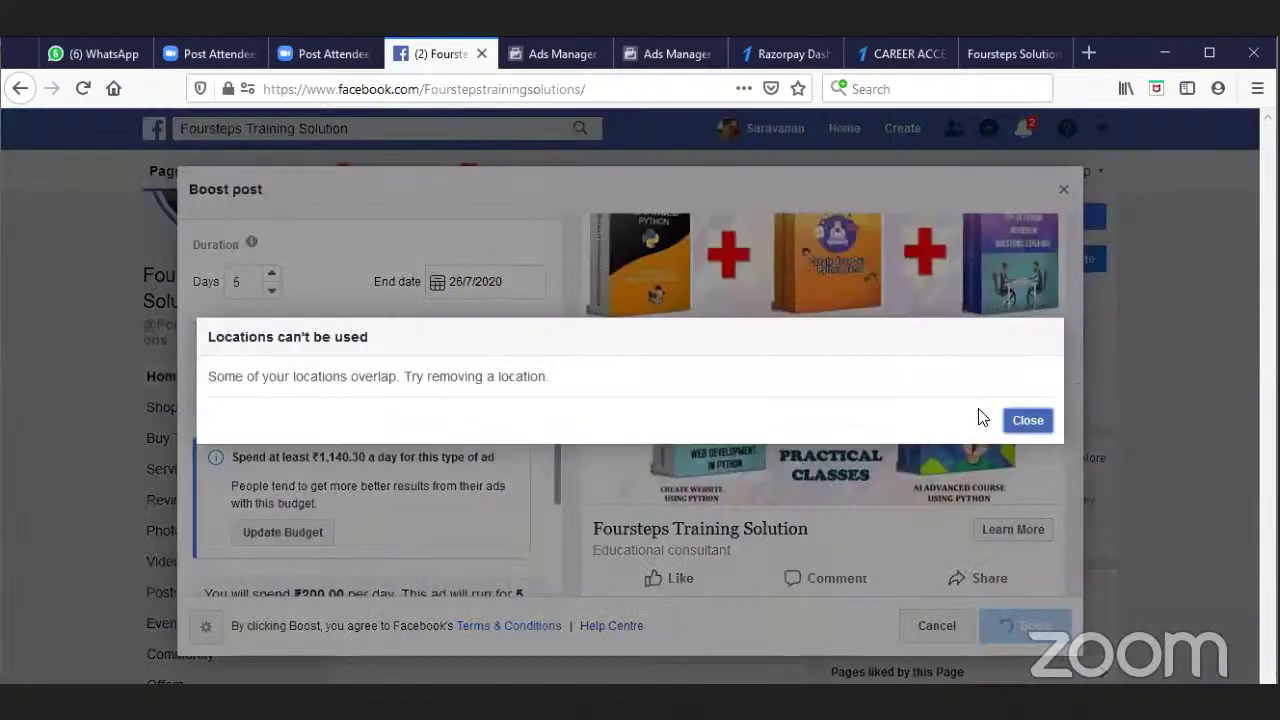
pyautogui.click(1027, 421)
# Step: Shorten the boost's duration to 4 days
pyautogui.scroll(-2, 457, 487)
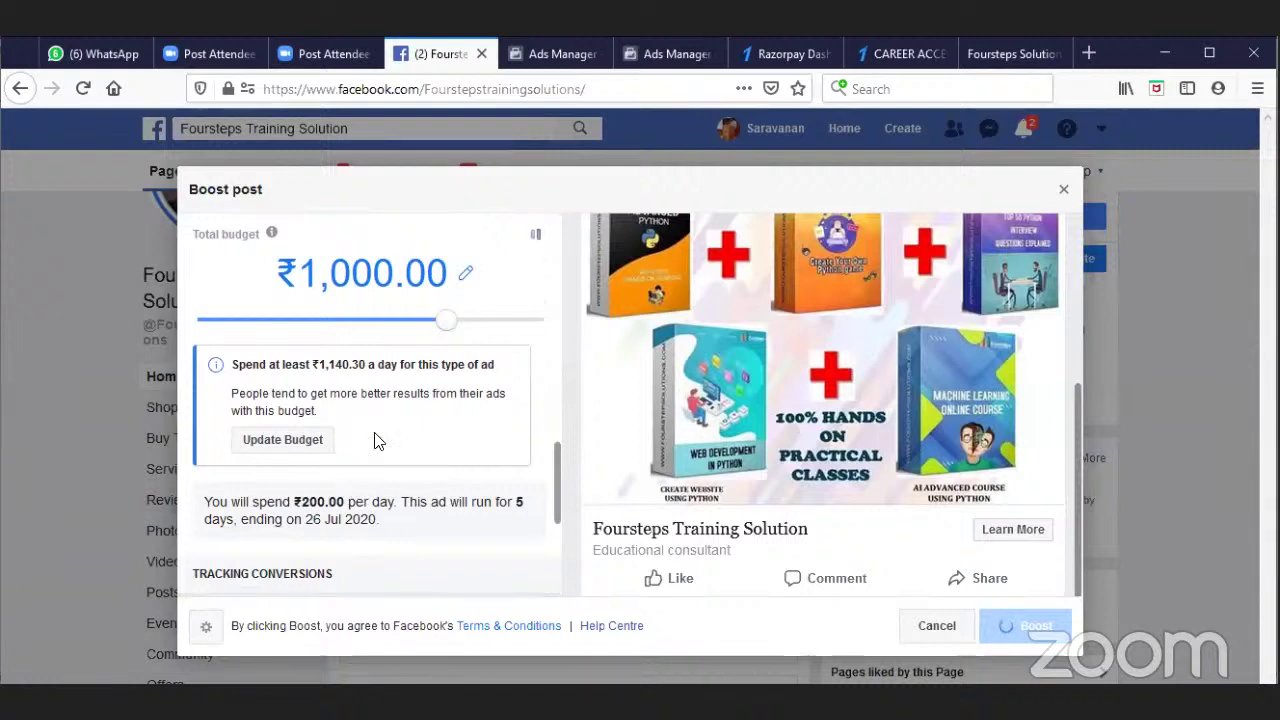
pyautogui.scroll(-2, 371, 434)
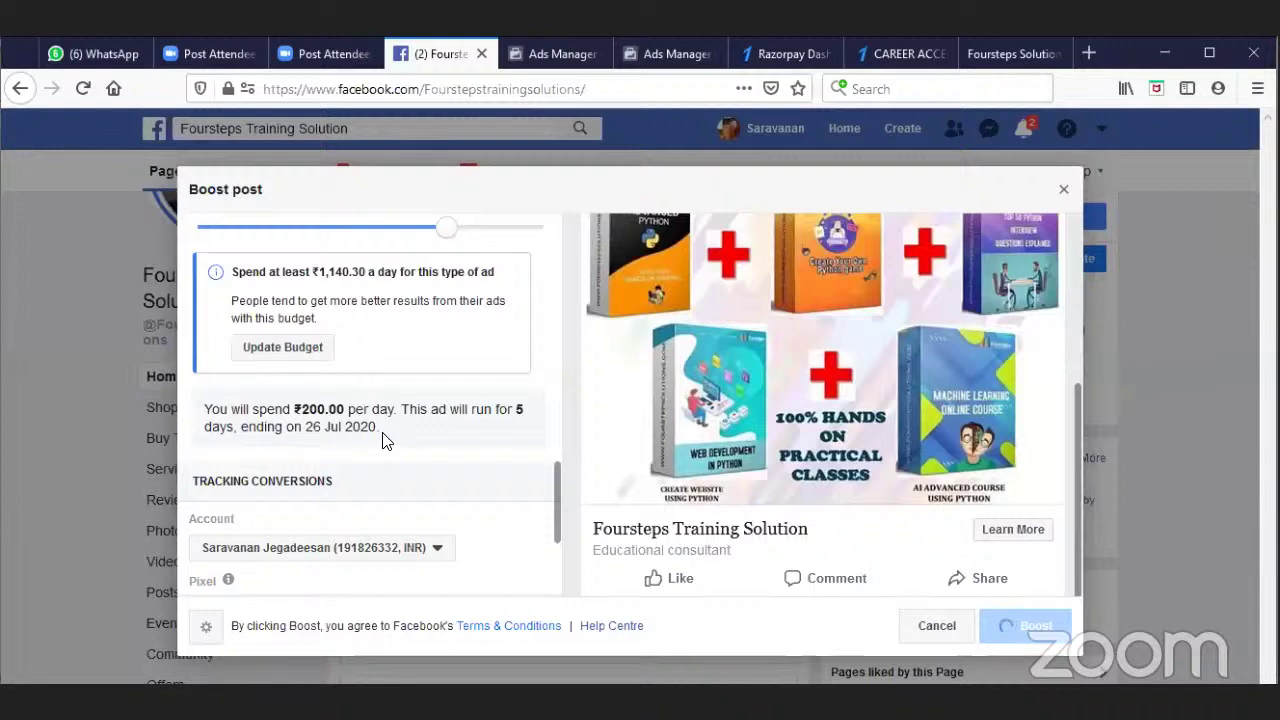
pyautogui.scroll(-3, 383, 437)
pyautogui.scroll(4, 406, 446)
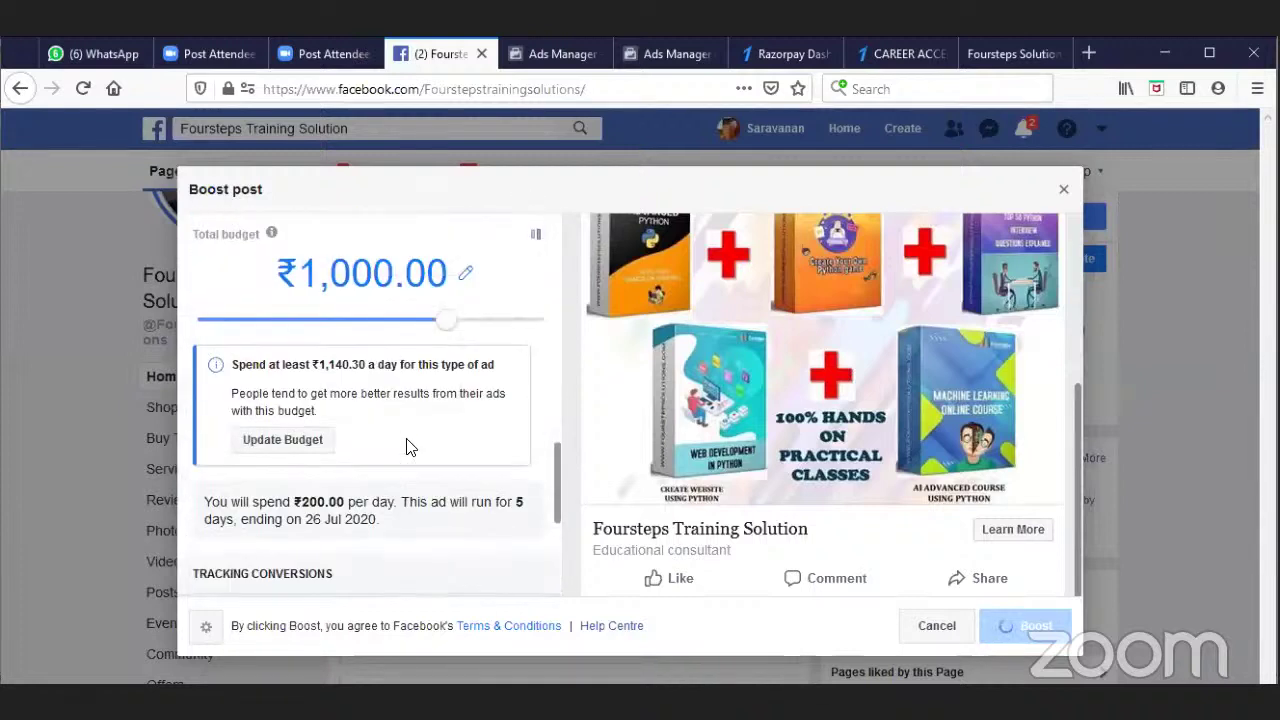
pyautogui.scroll(2, 391, 429)
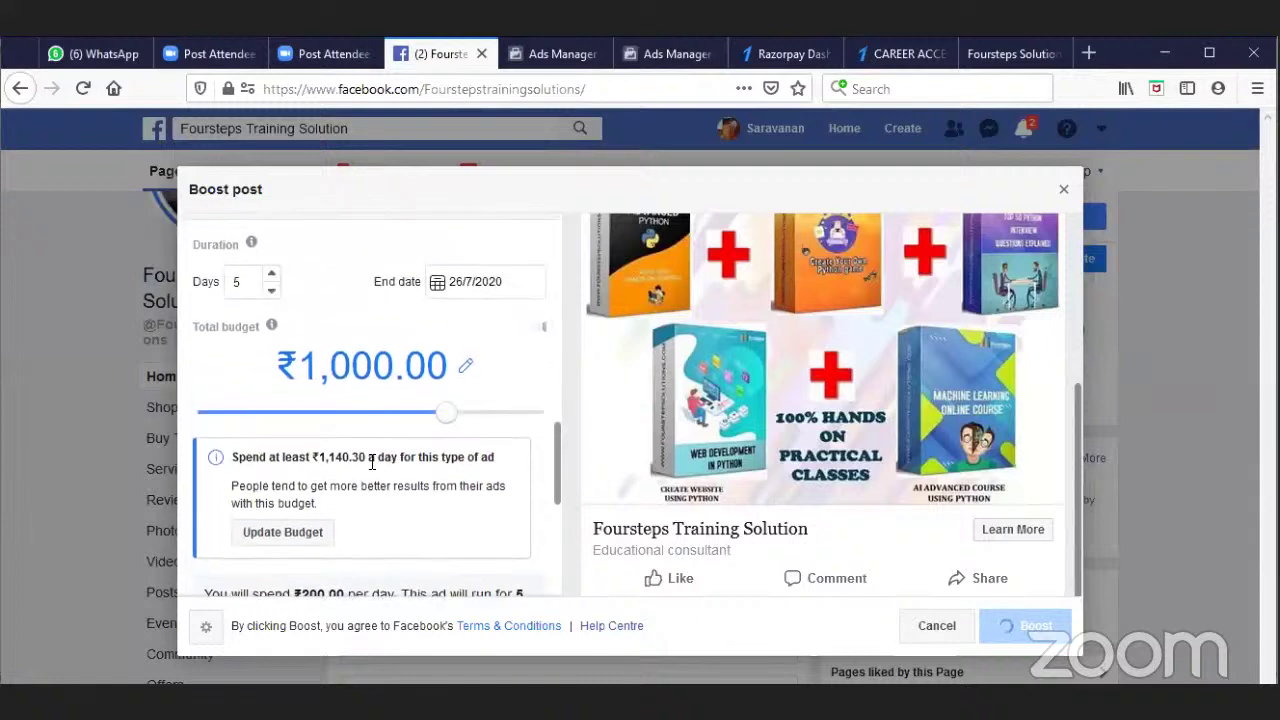
pyautogui.click(345, 368)
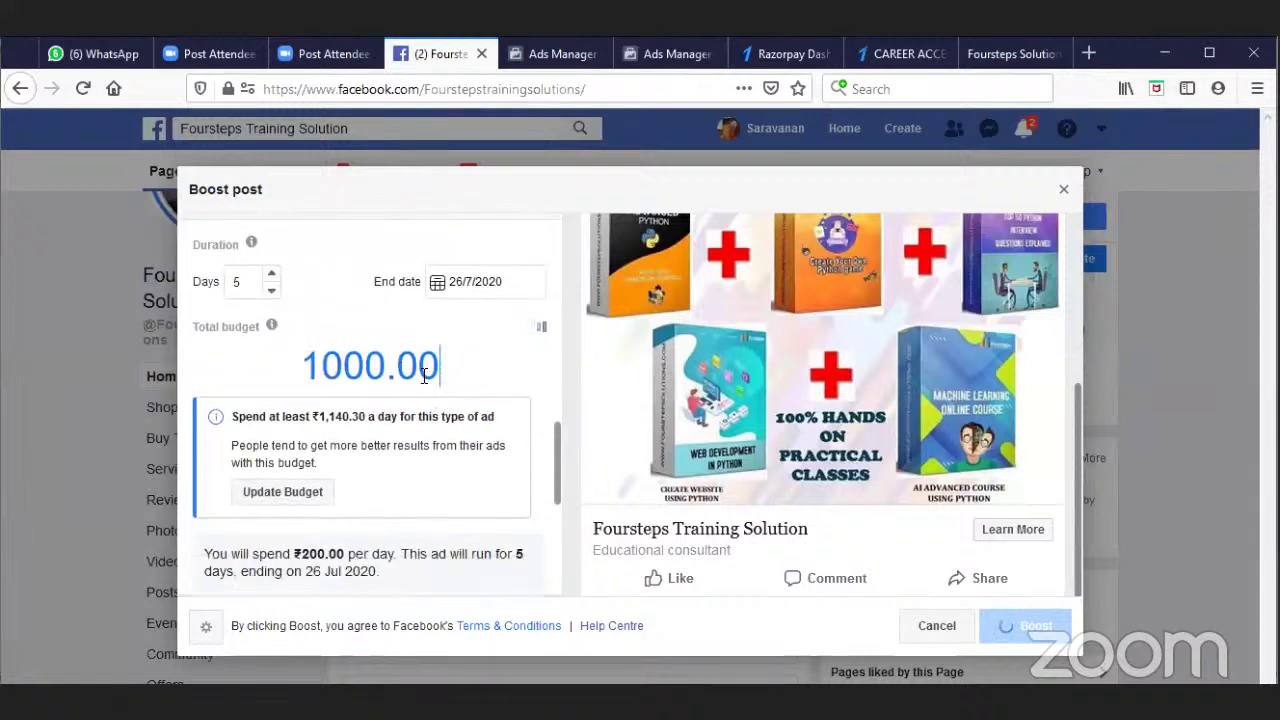
pyautogui.click(271, 290)
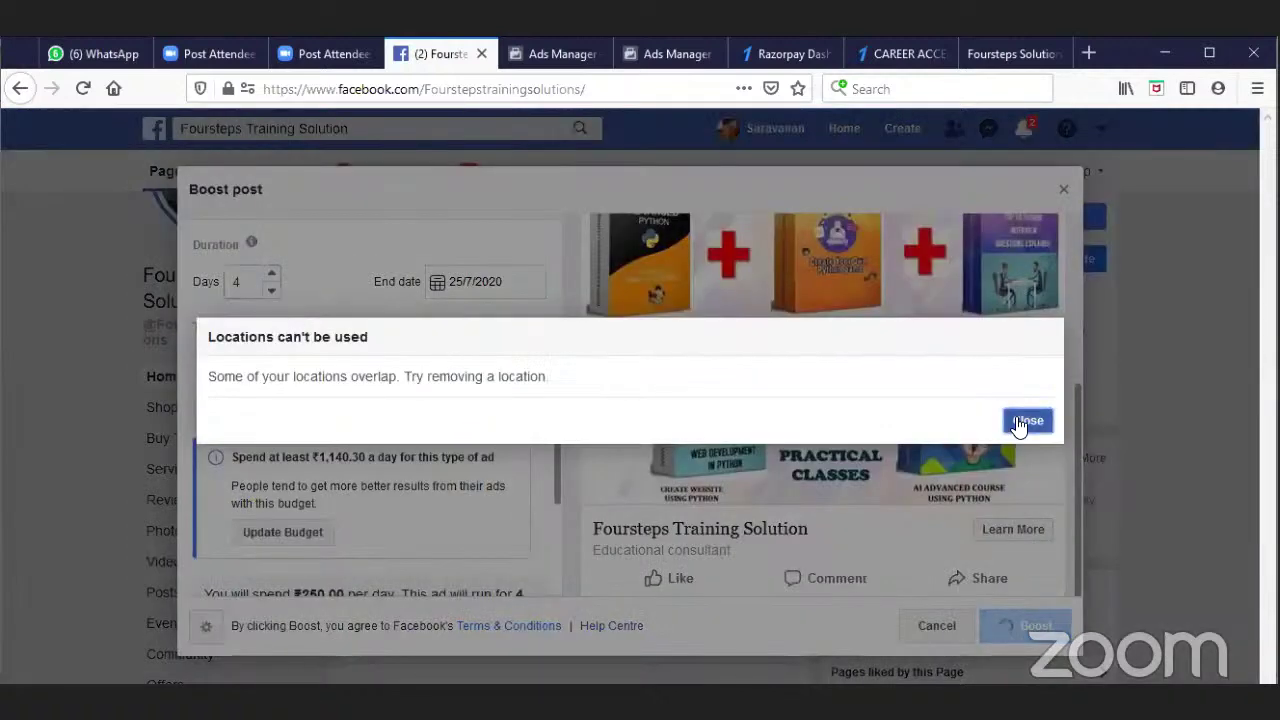
pyautogui.click(1025, 428)
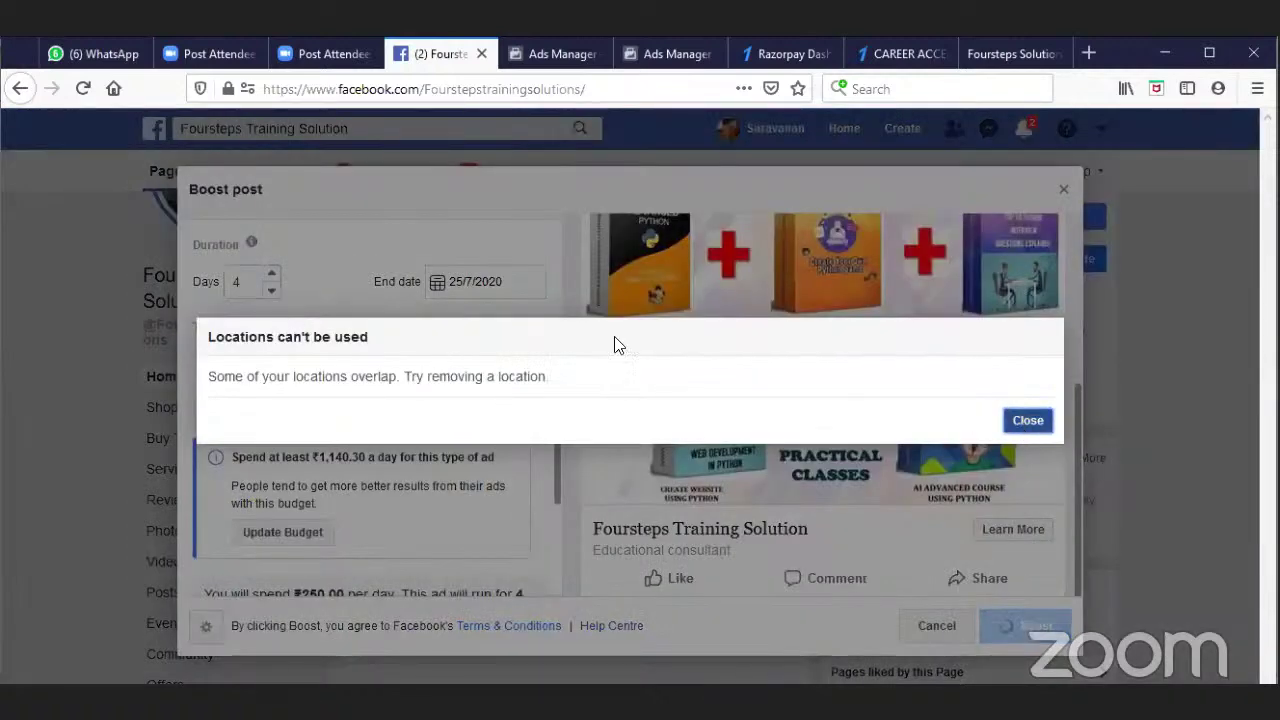
pyautogui.scroll(5, 530, 350)
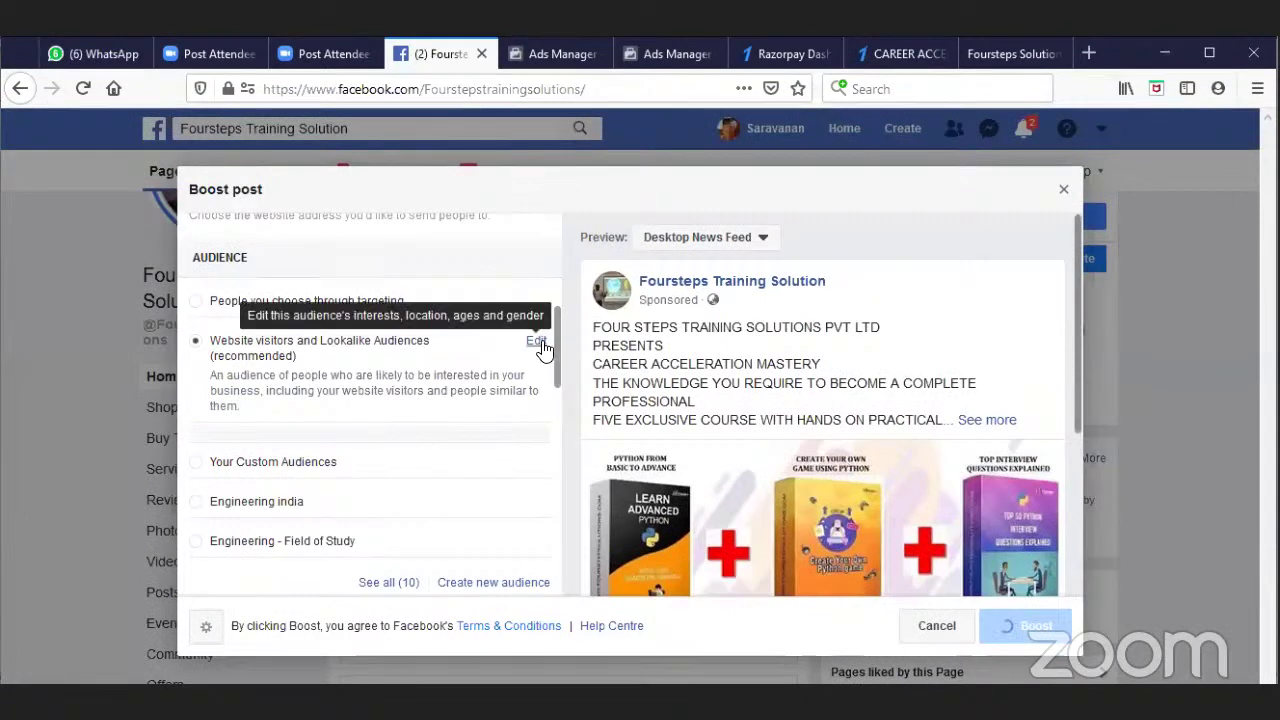
pyautogui.scroll(3, 536, 365)
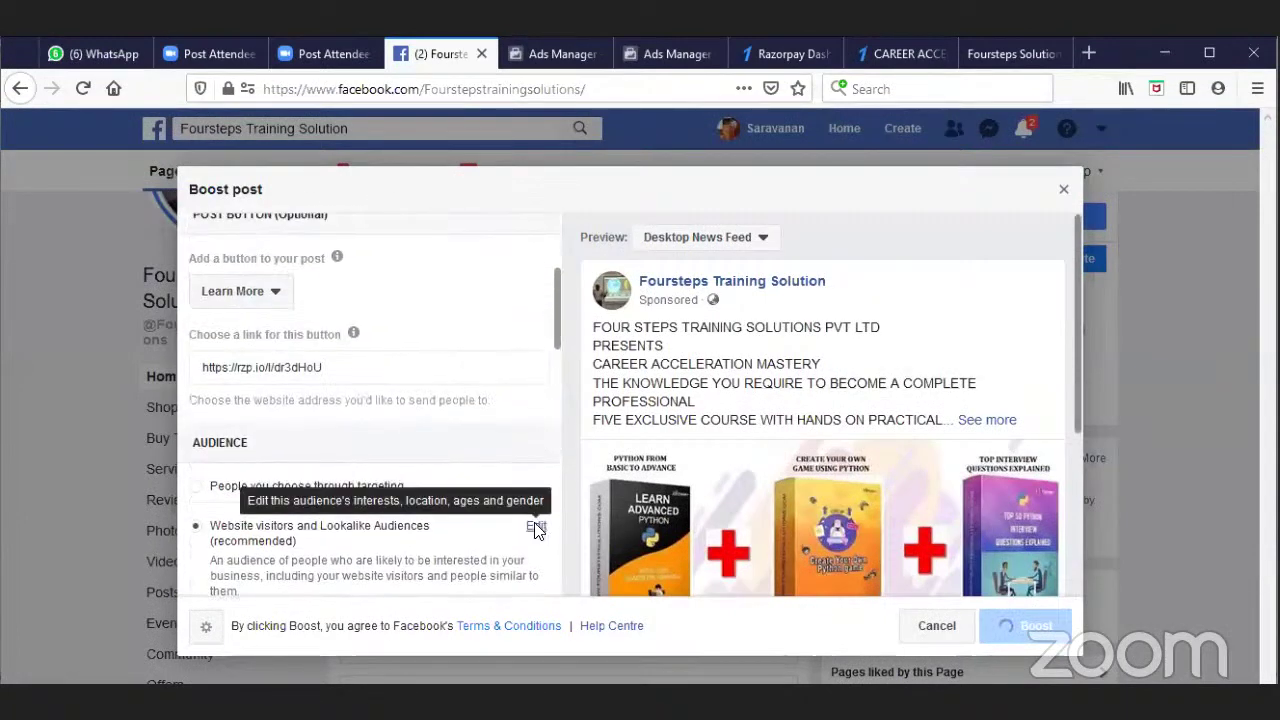
pyautogui.scroll(-3, 497, 482)
pyautogui.scroll(-3, 497, 482)
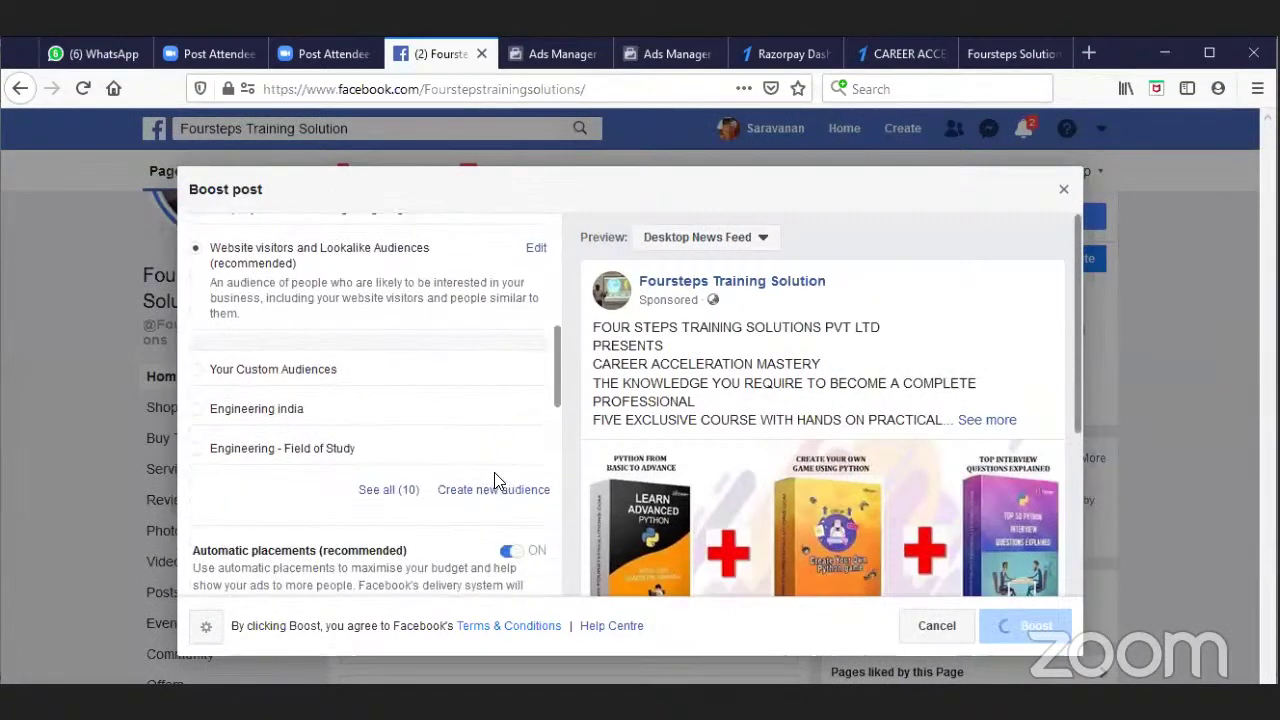
pyautogui.scroll(-3, 494, 472)
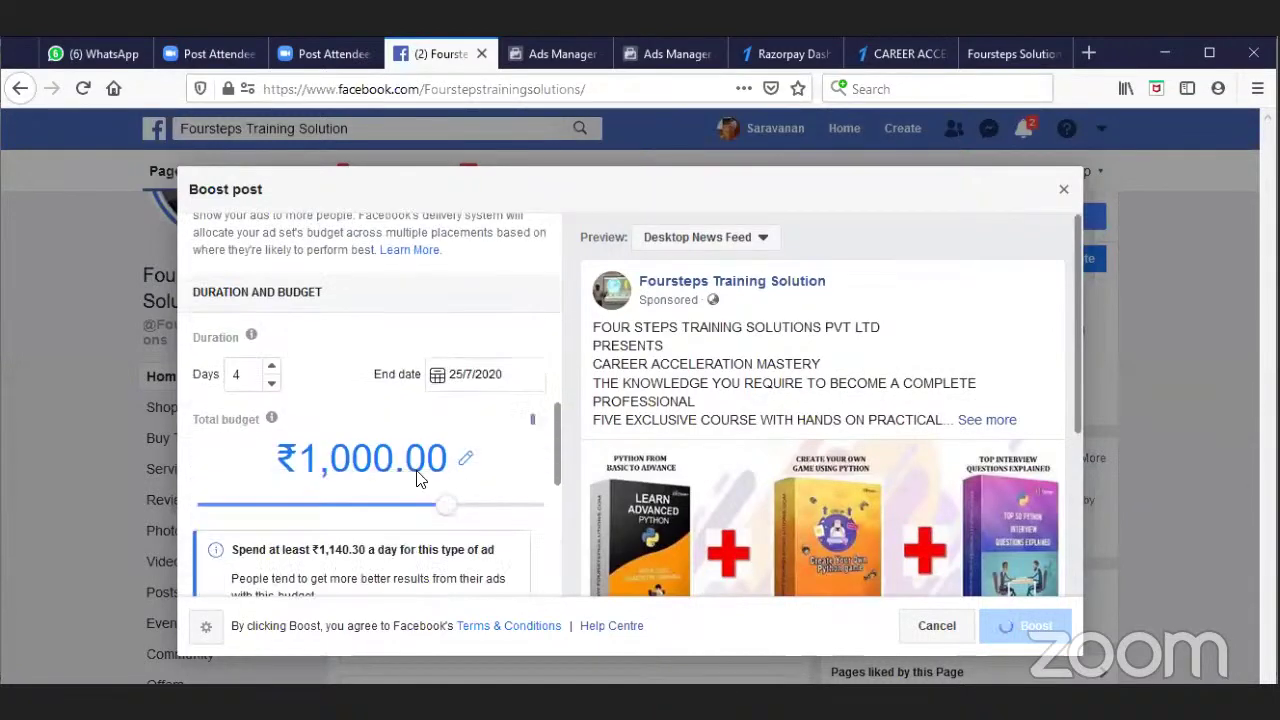
# Step: Review the boost's targeted audience and compare the total budget with the estimated number of people reached per day
pyautogui.scroll(5, 423, 471)
pyautogui.click(196, 302)
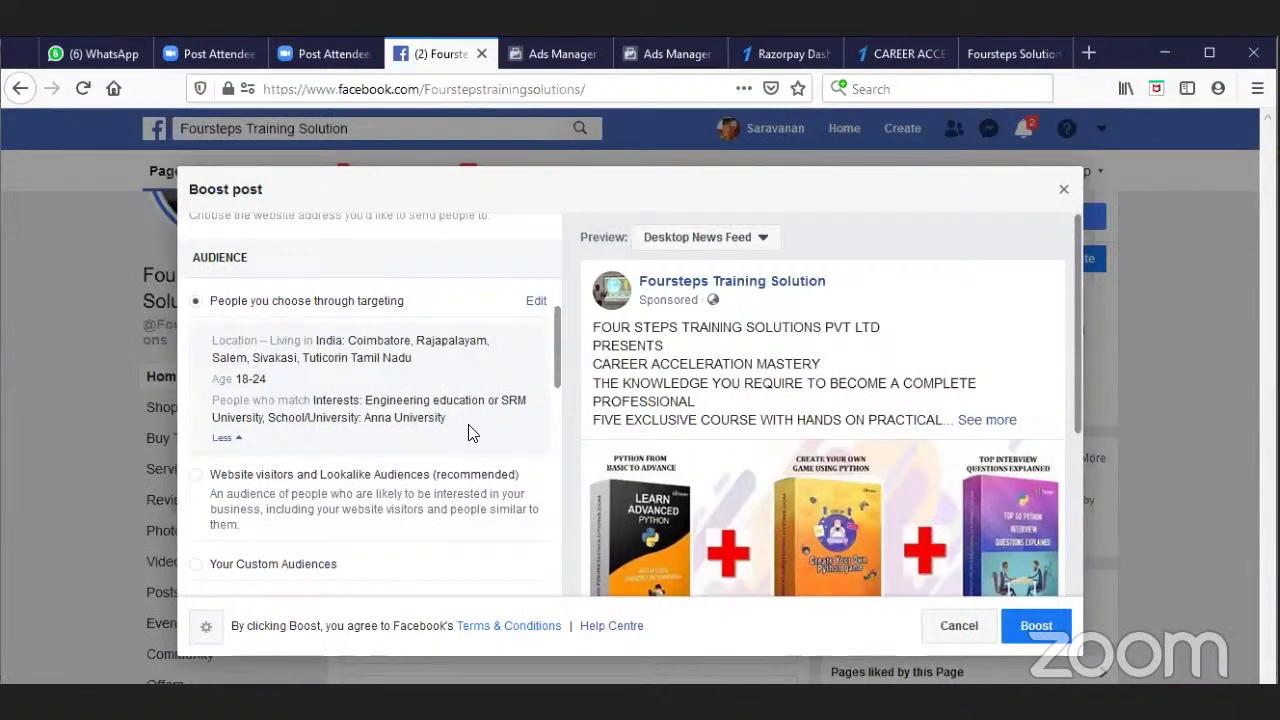
pyautogui.scroll(-10, 466, 420)
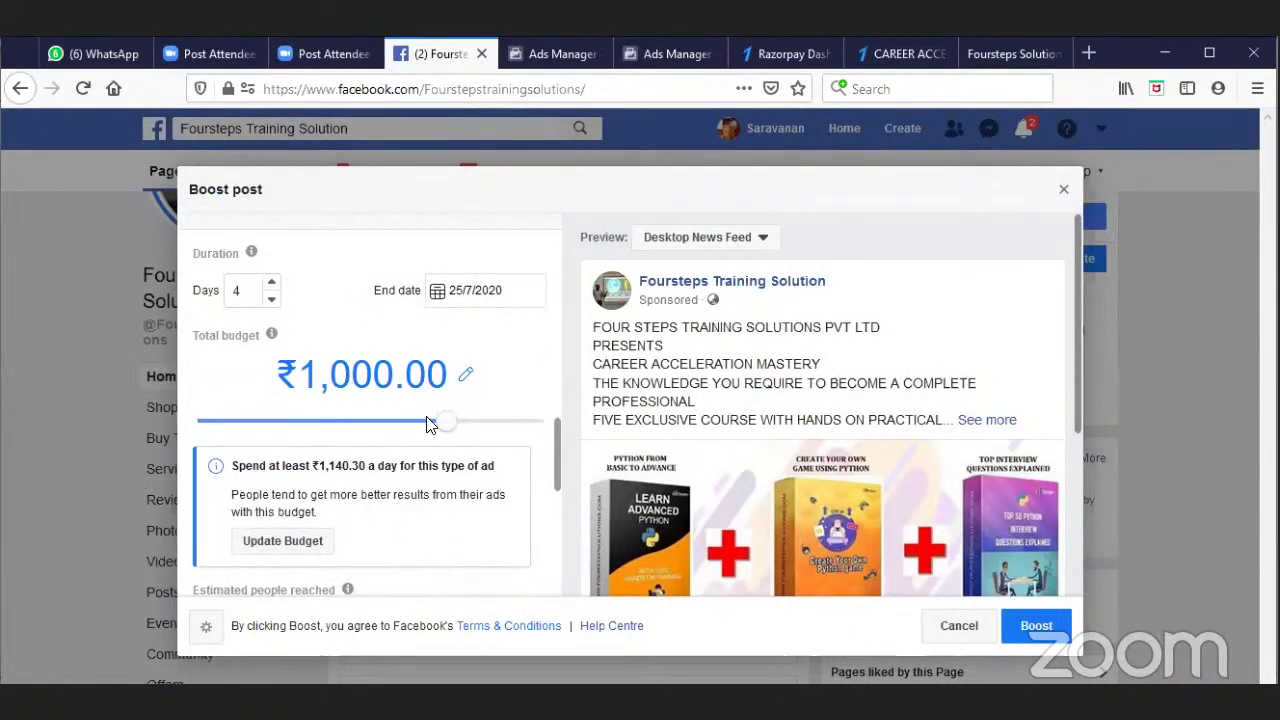
pyautogui.scroll(-2, 370, 480)
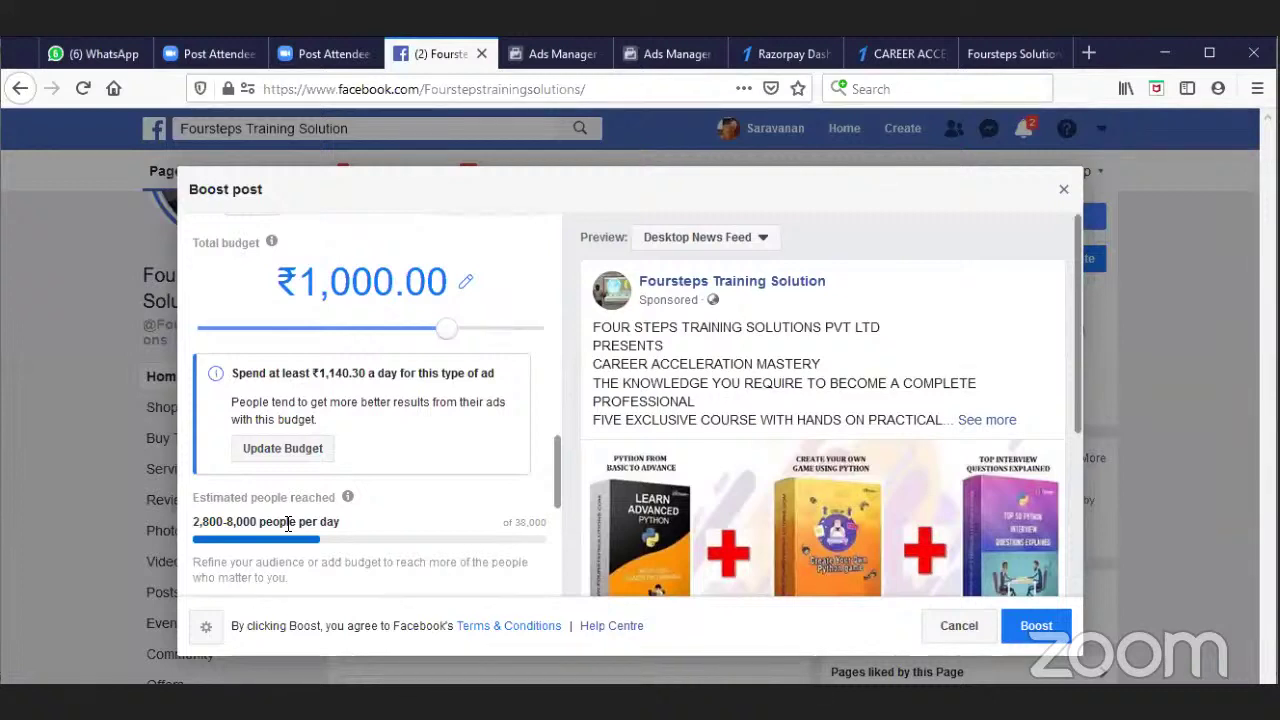
pyautogui.scroll(2, 400, 523)
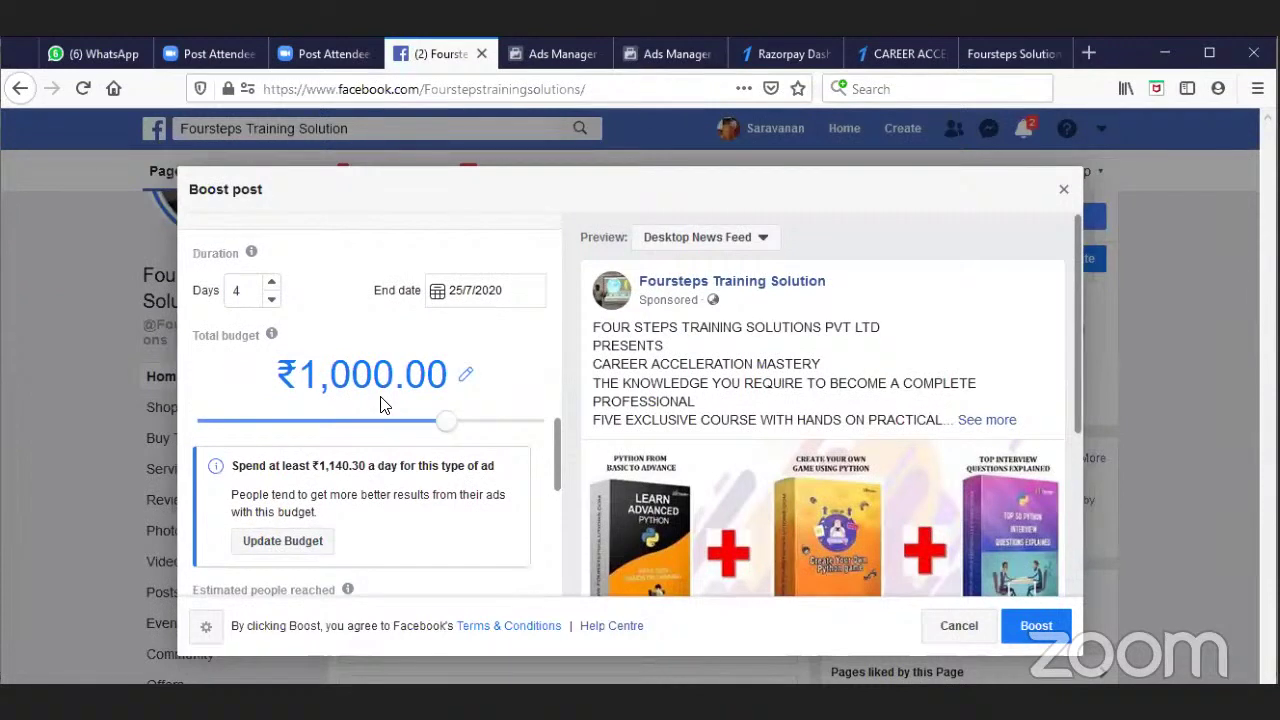
pyautogui.scroll(-3, 312, 466)
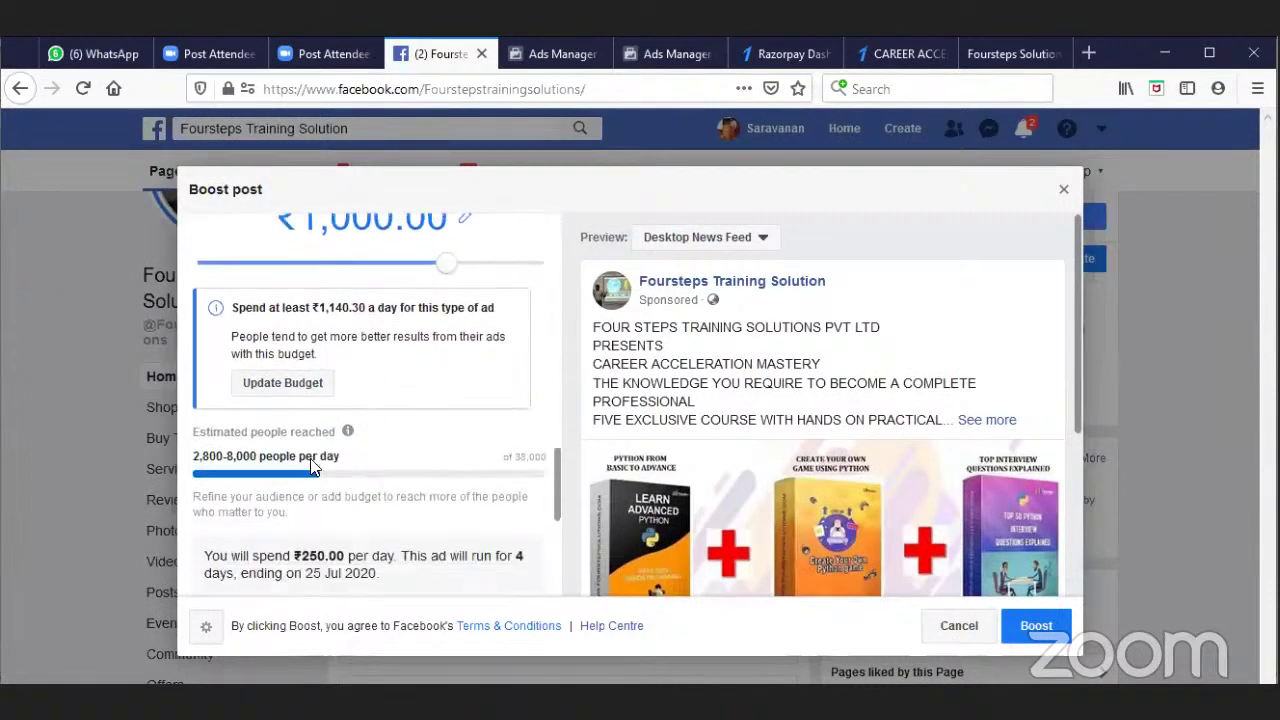
pyautogui.scroll(-1, 300, 462)
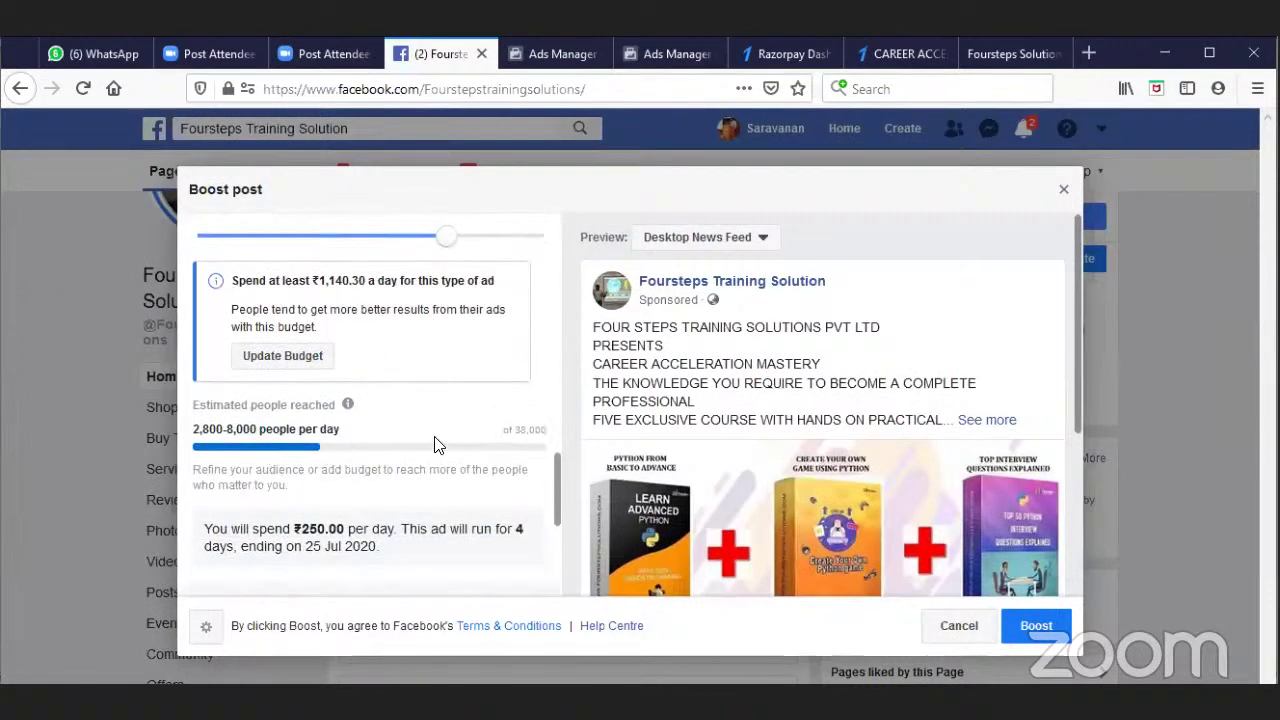
pyautogui.scroll(4, 409, 374)
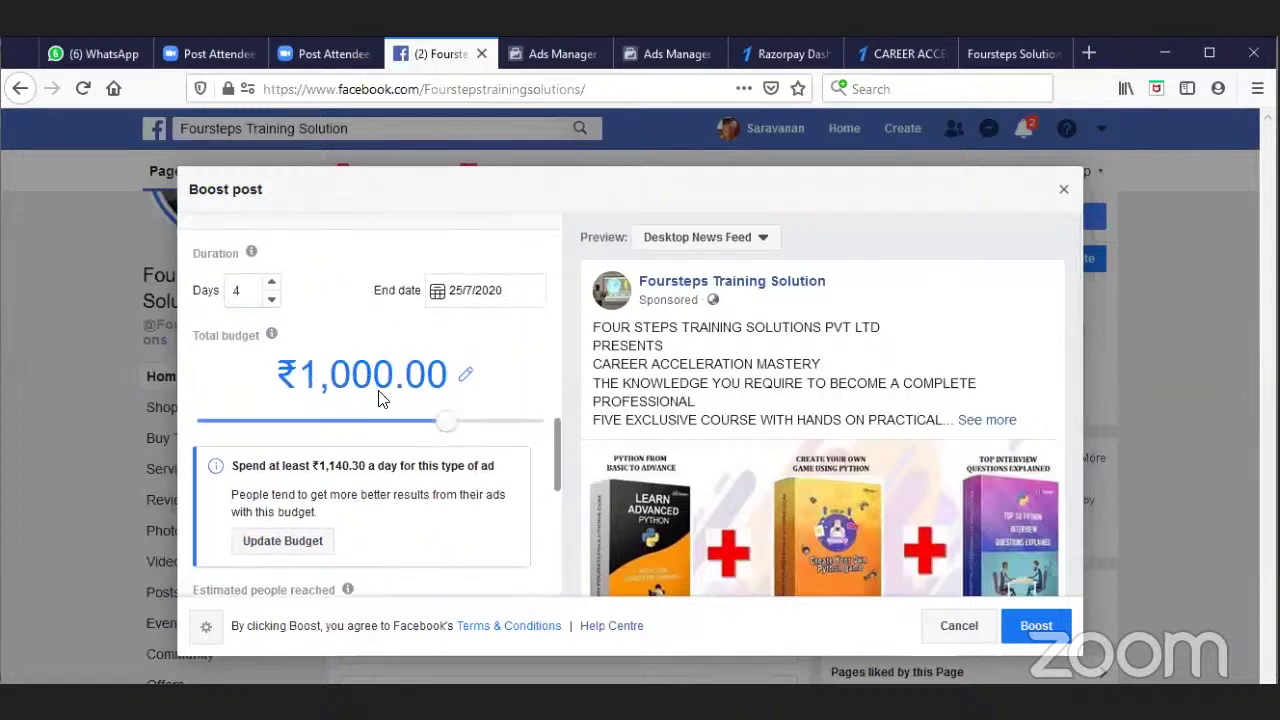
# Step: Examine the boost's ad preview, daily spend summary and conversion tracking settings before submitting it
pyautogui.scroll(-3, 876, 430)
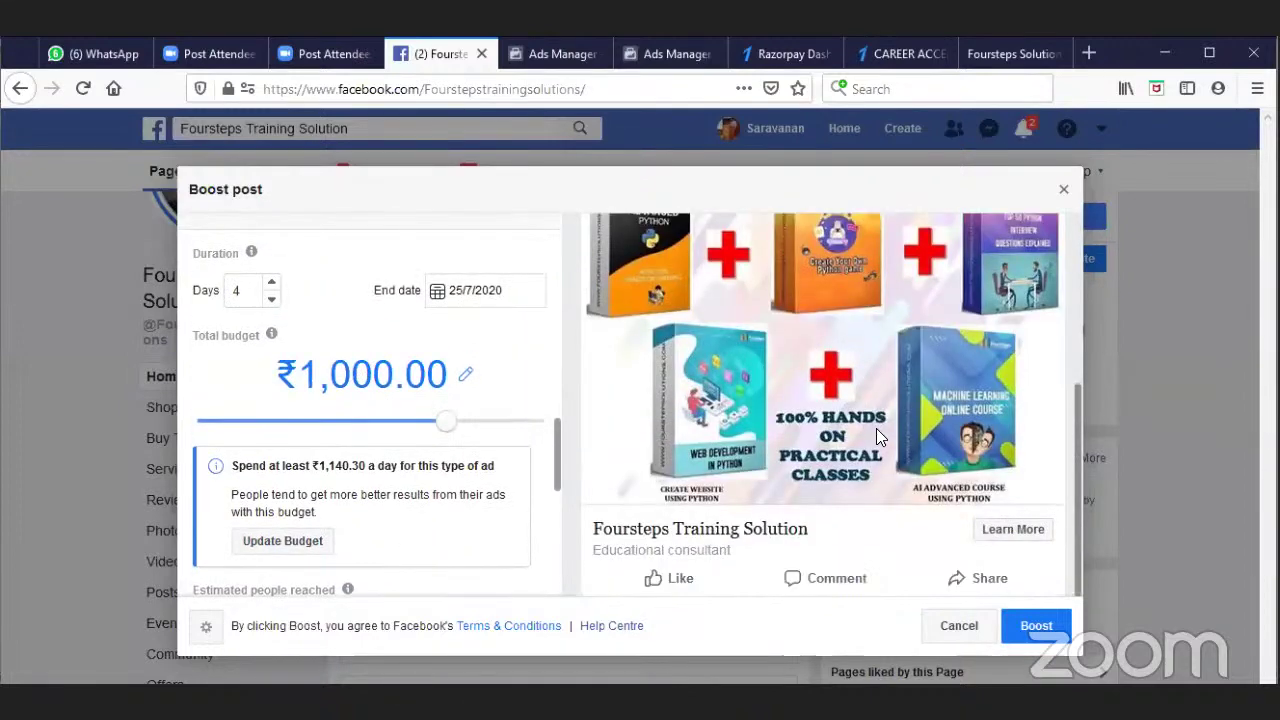
pyautogui.scroll(-2, 368, 479)
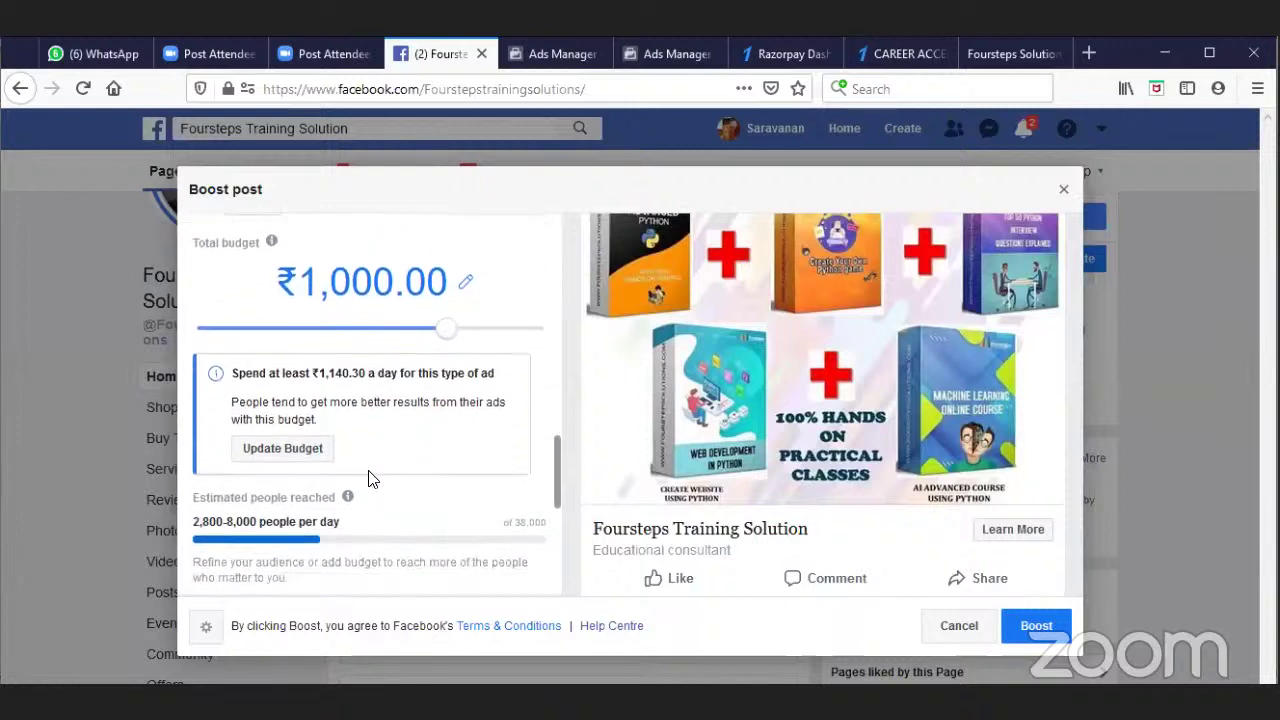
pyautogui.scroll(-2, 368, 479)
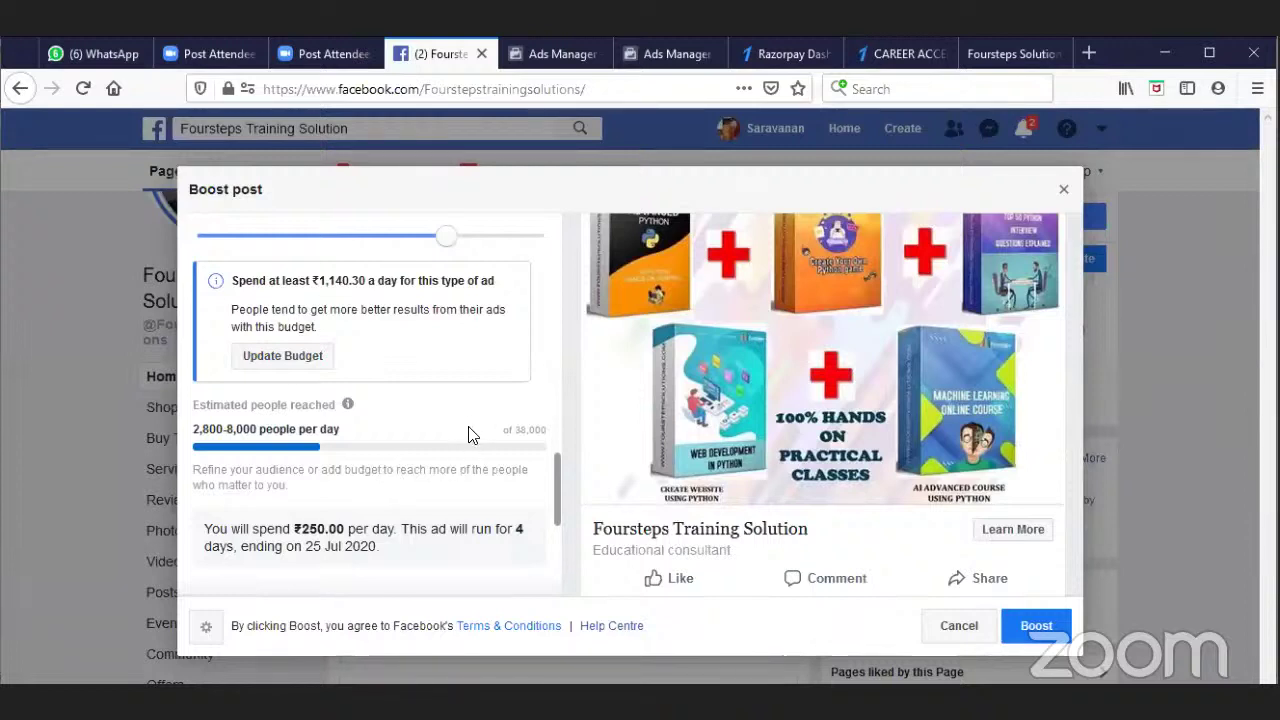
pyautogui.scroll(4, 430, 445)
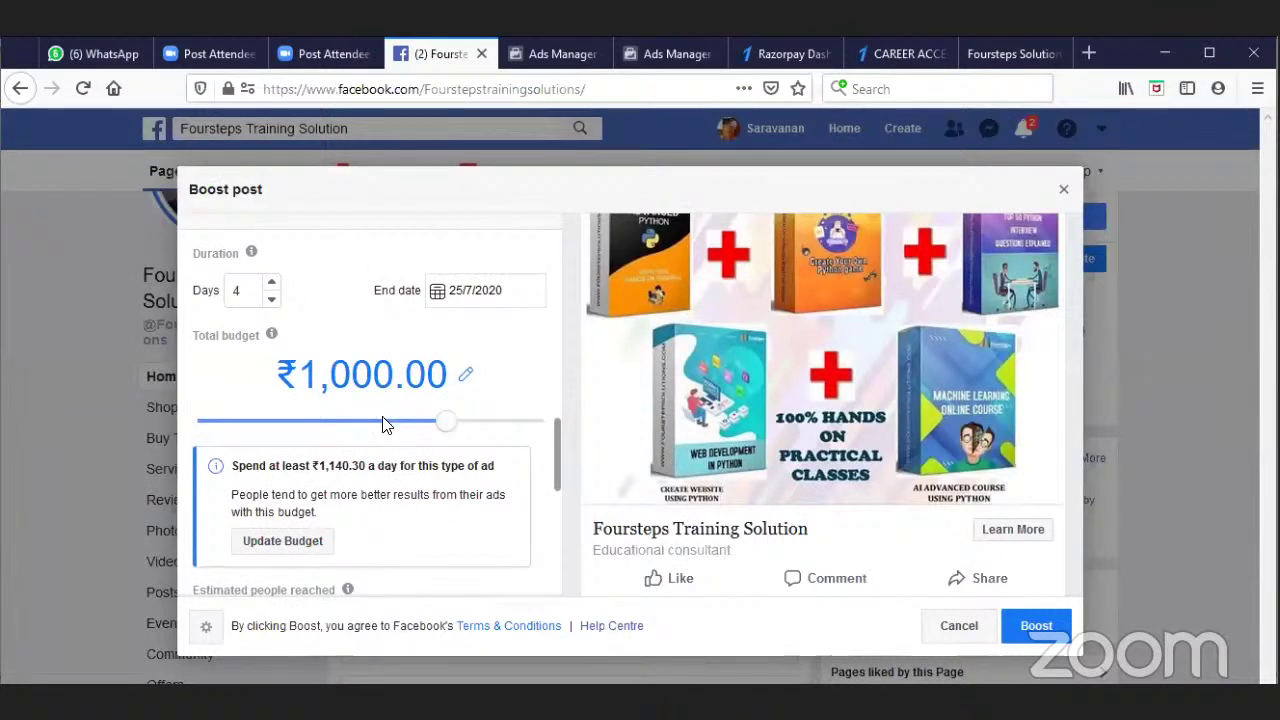
pyautogui.scroll(-1, 384, 424)
pyautogui.scroll(1, 383, 418)
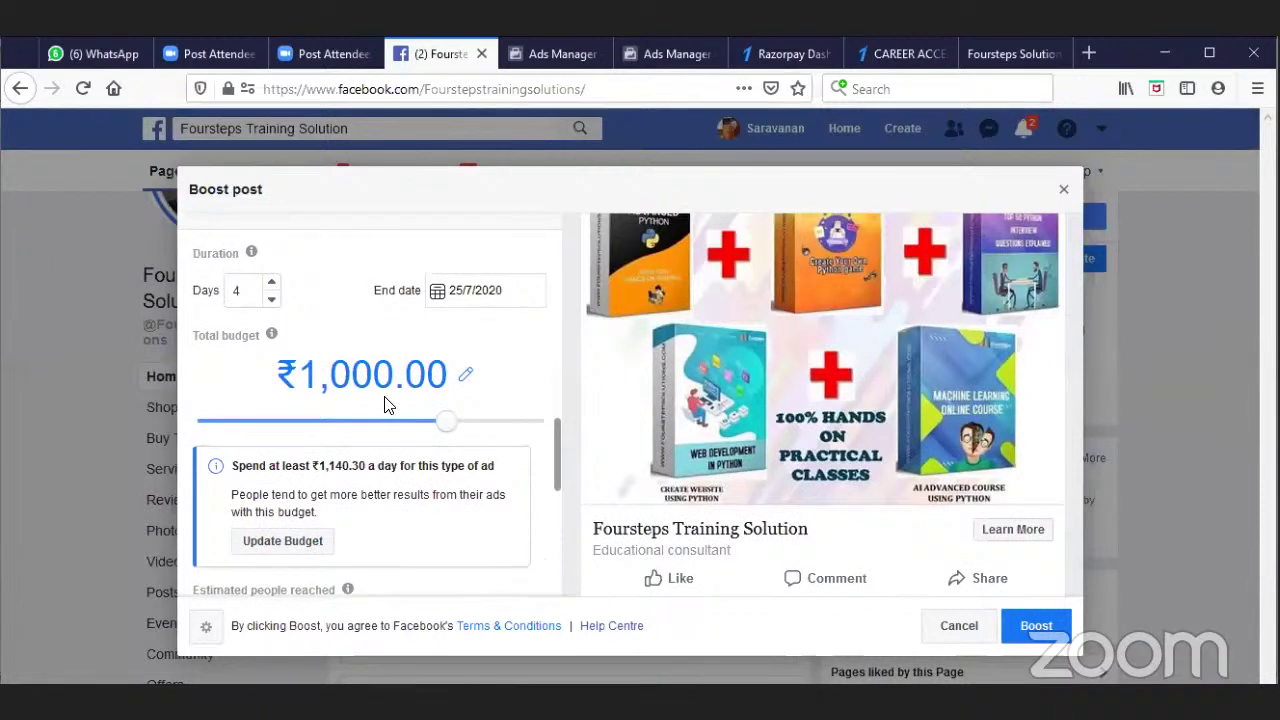
pyautogui.scroll(-3, 385, 408)
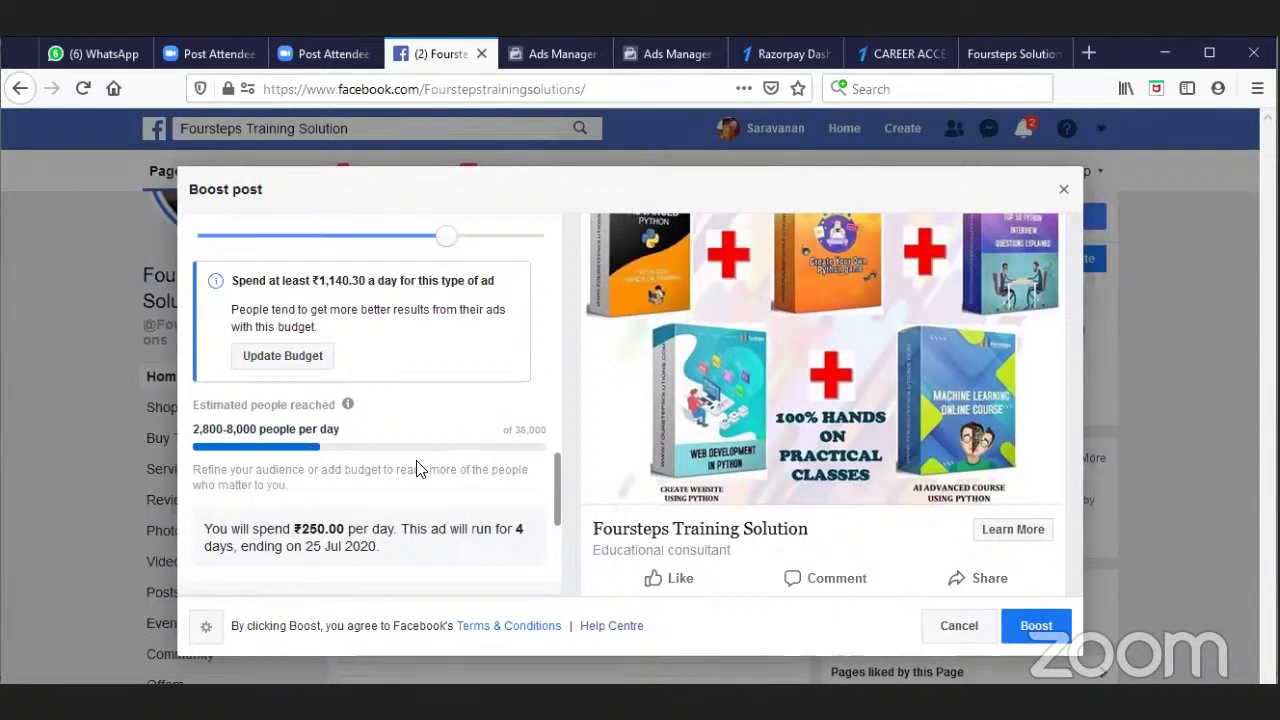
pyautogui.scroll(-2, 420, 468)
pyautogui.scroll(-1, 420, 468)
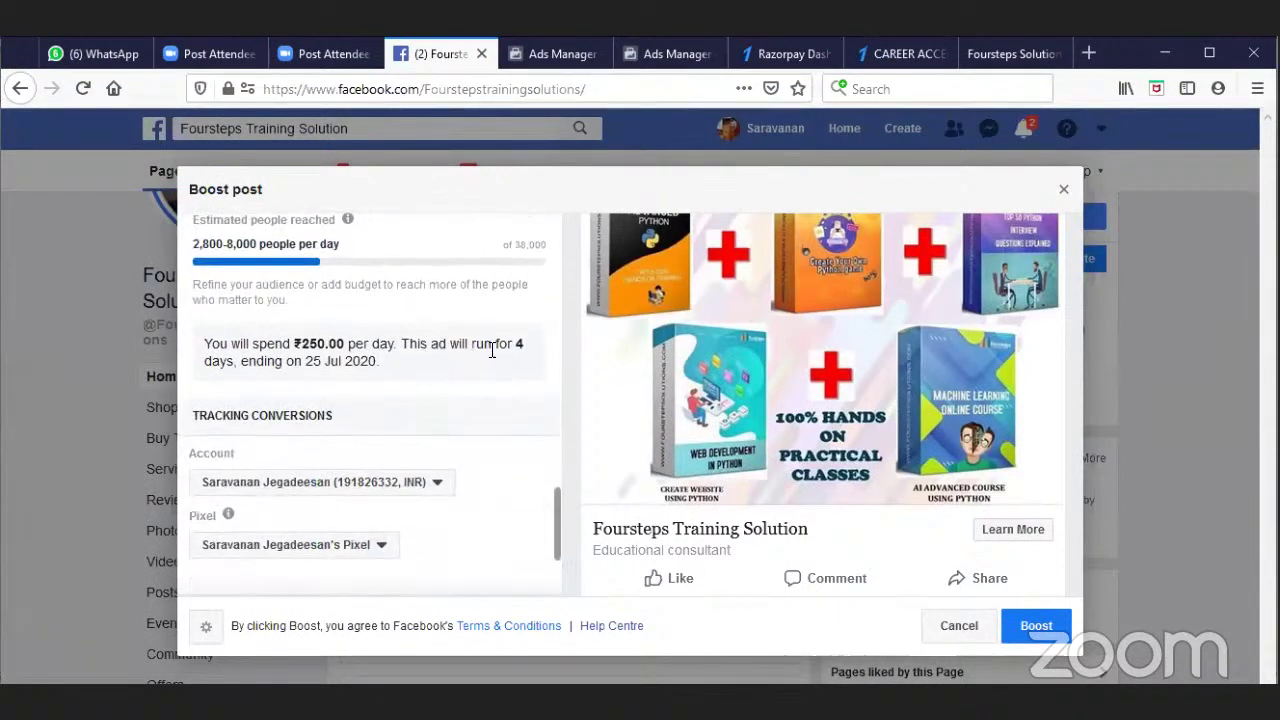
pyautogui.scroll(-2, 491, 349)
pyautogui.scroll(2, 491, 357)
pyautogui.scroll(4, 491, 357)
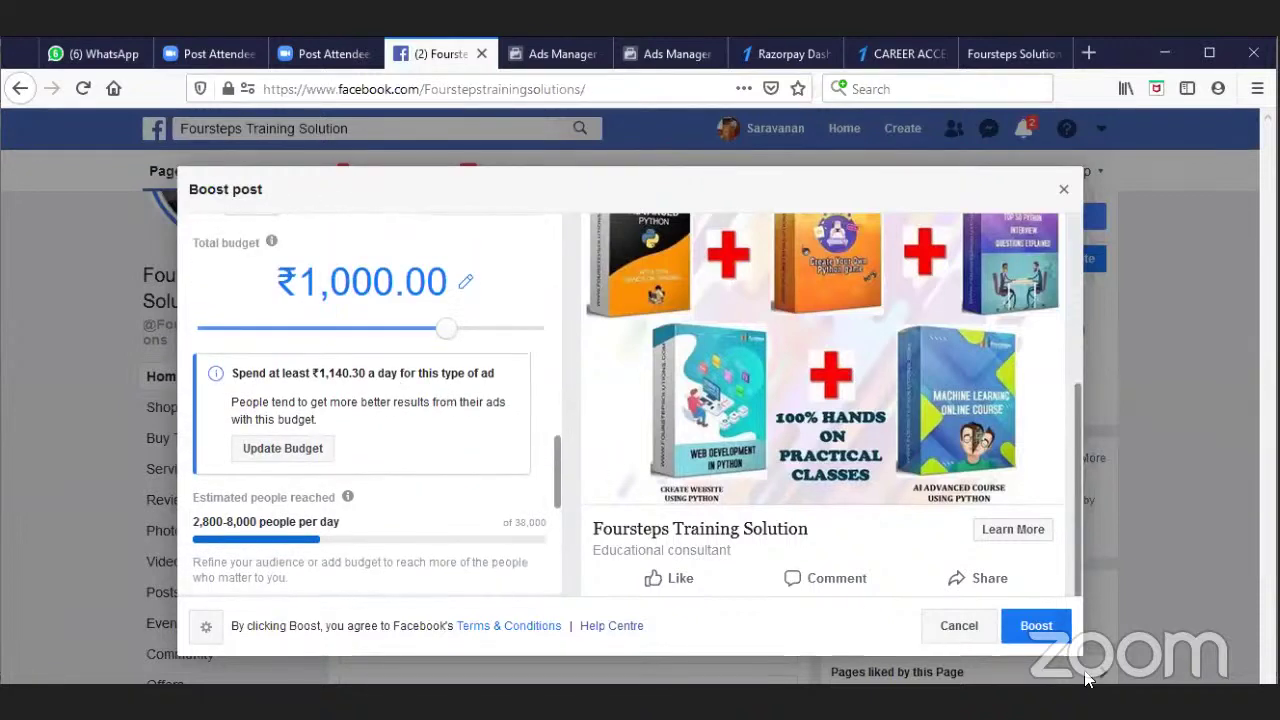
# Step: Submit the boost for the course bundle post, look over its ad preview and close the results dialog
pyautogui.click(1036, 628)
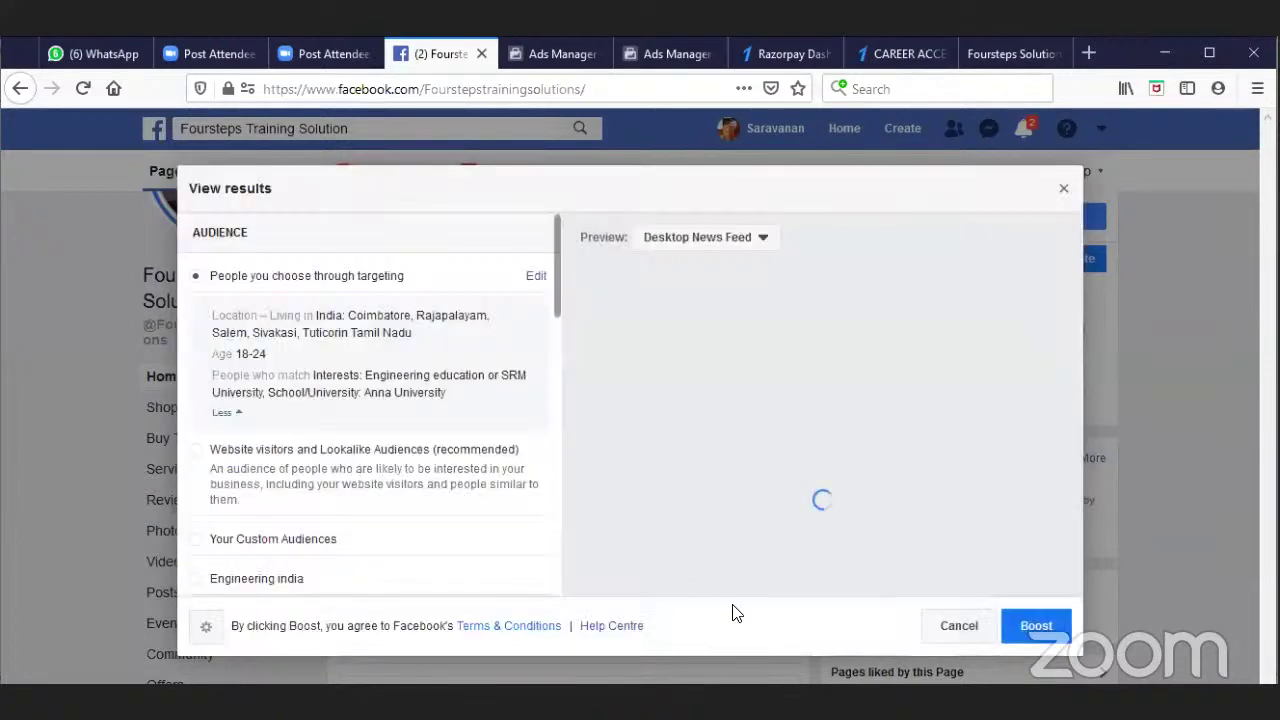
pyautogui.scroll(-5, 816, 522)
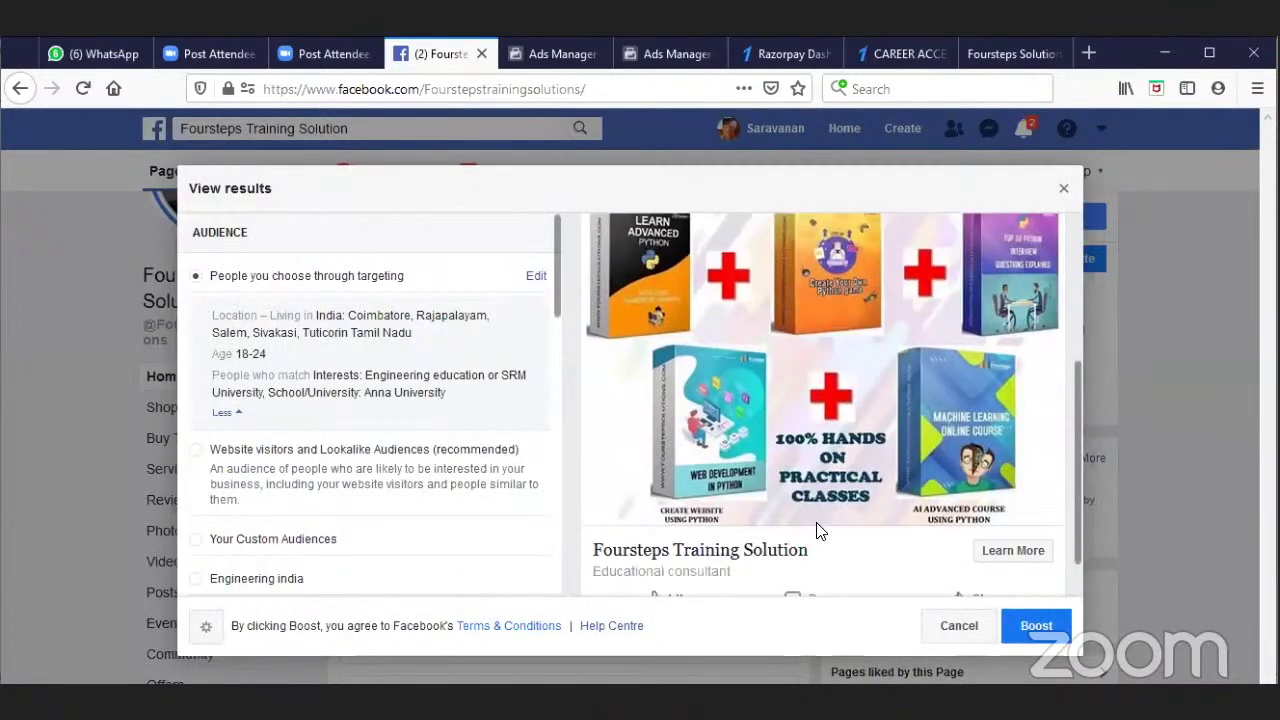
pyautogui.scroll(-2, 817, 524)
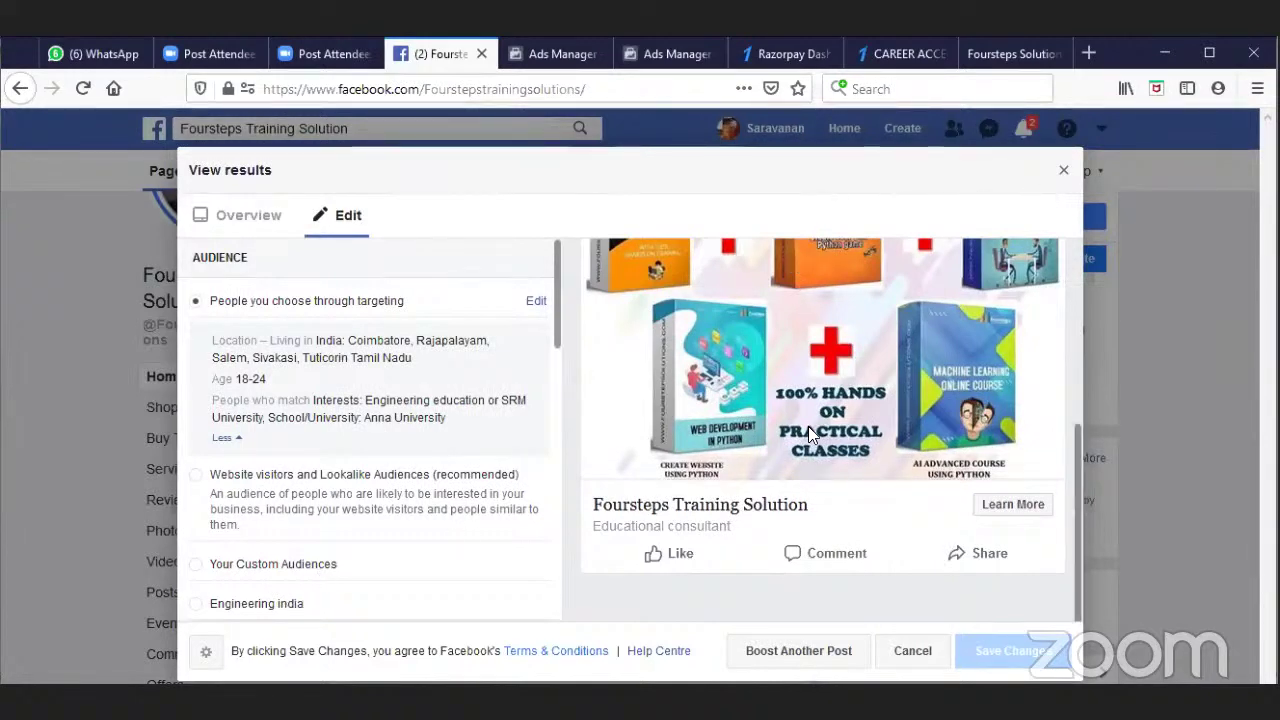
pyautogui.scroll(5, 808, 426)
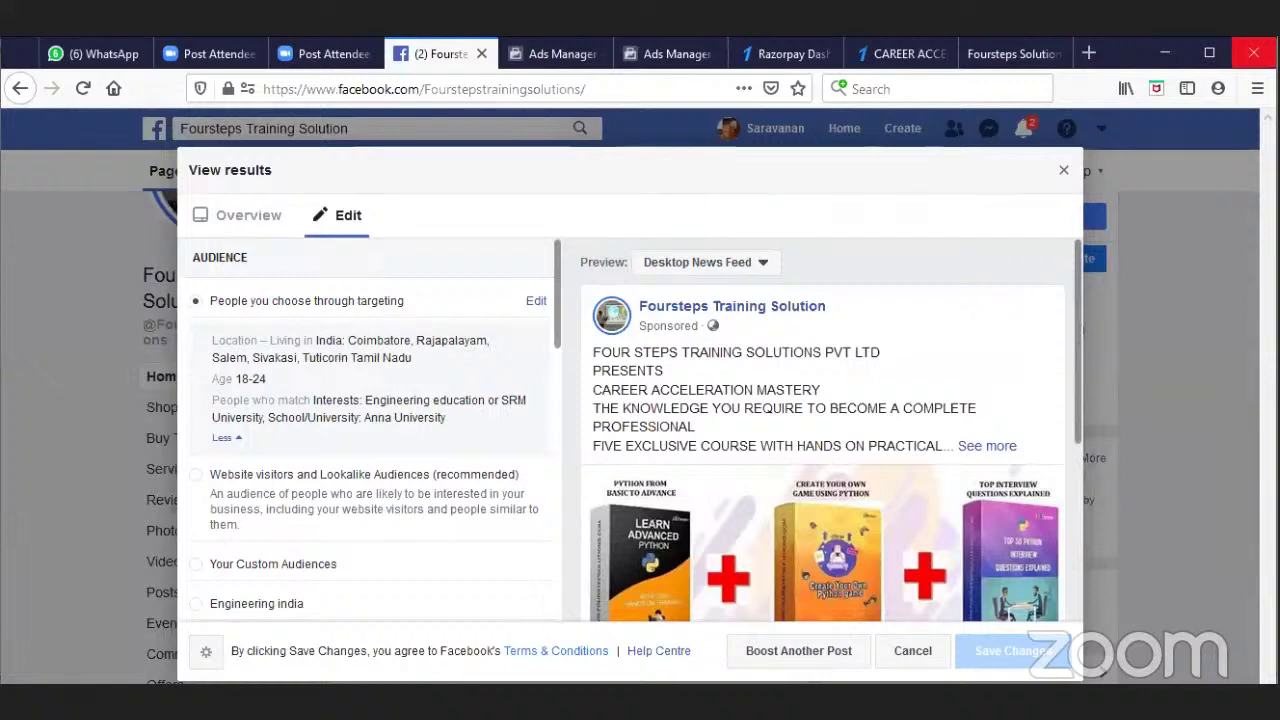
pyautogui.click(1066, 172)
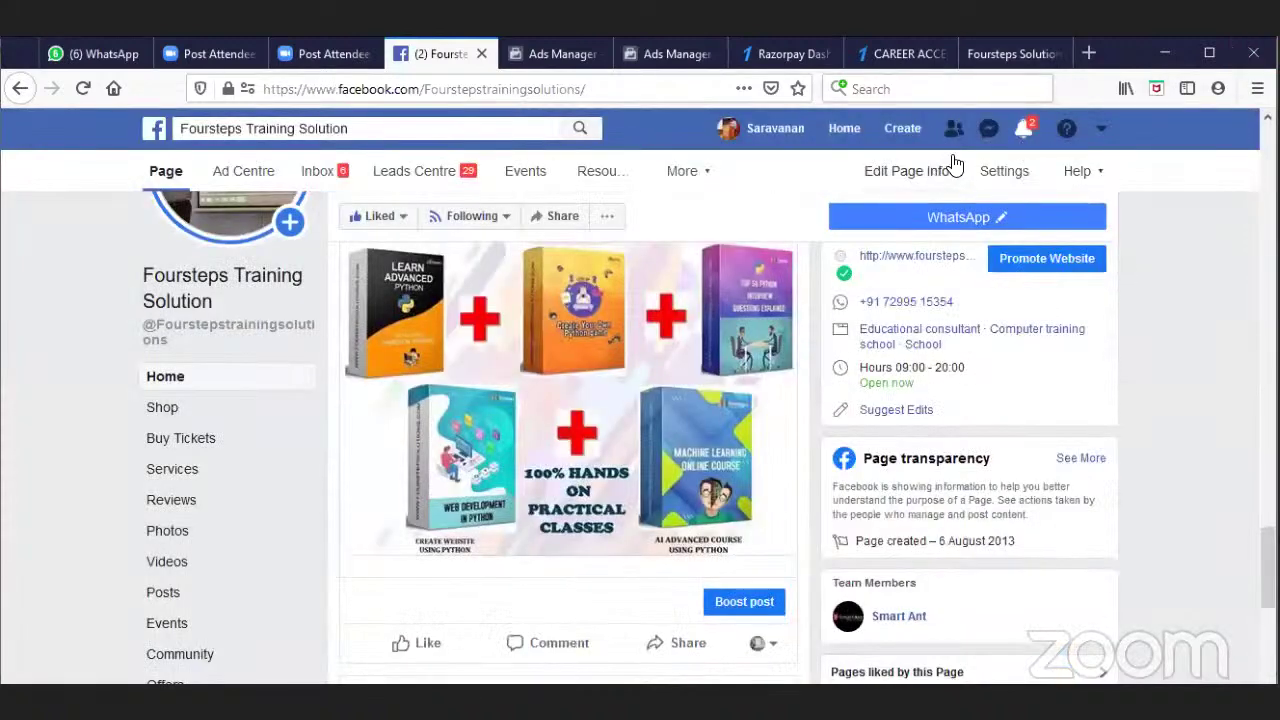
# Step: Open the Page's Leads Centre and look through the list of raw leads
pyautogui.click(903, 128)
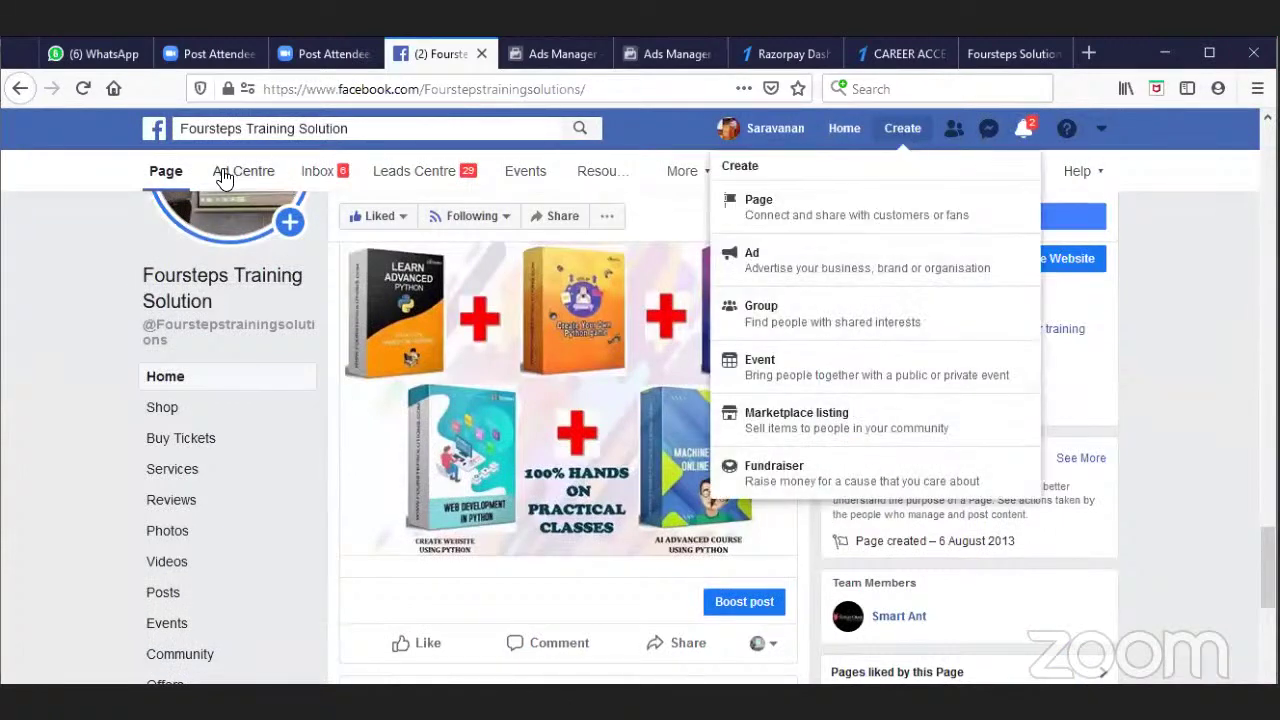
pyautogui.click(264, 174)
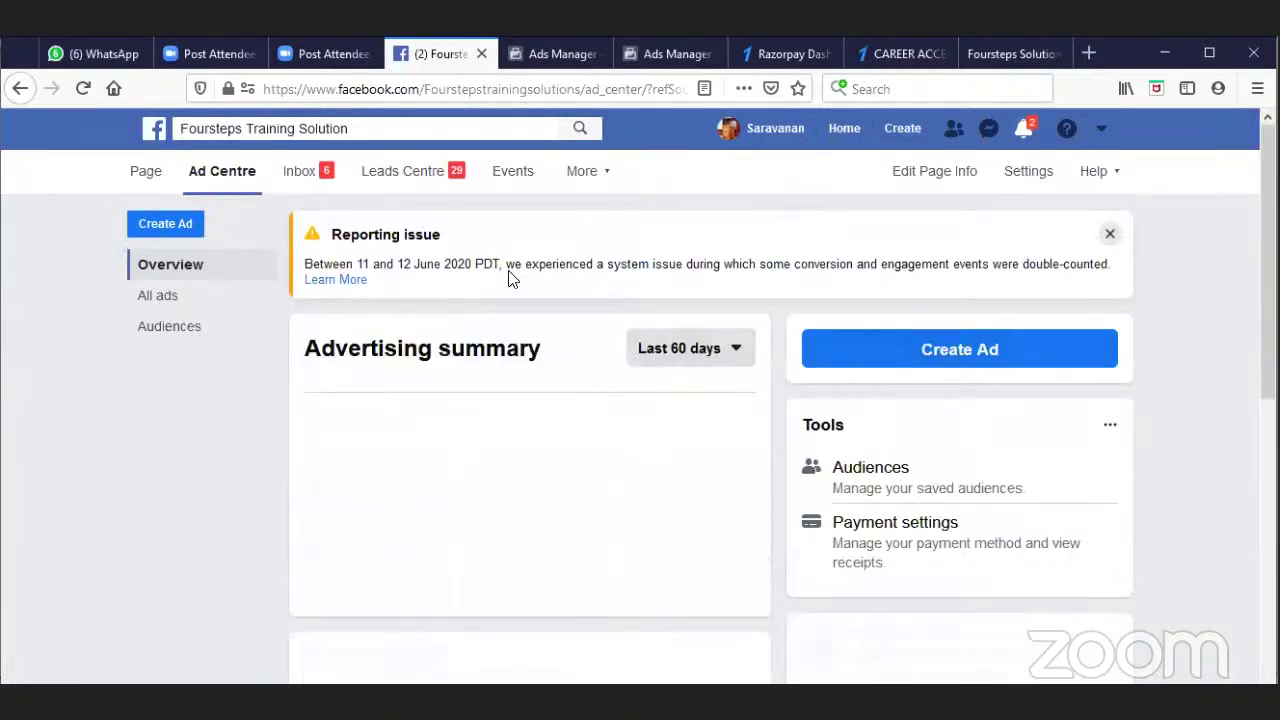
pyautogui.click(398, 174)
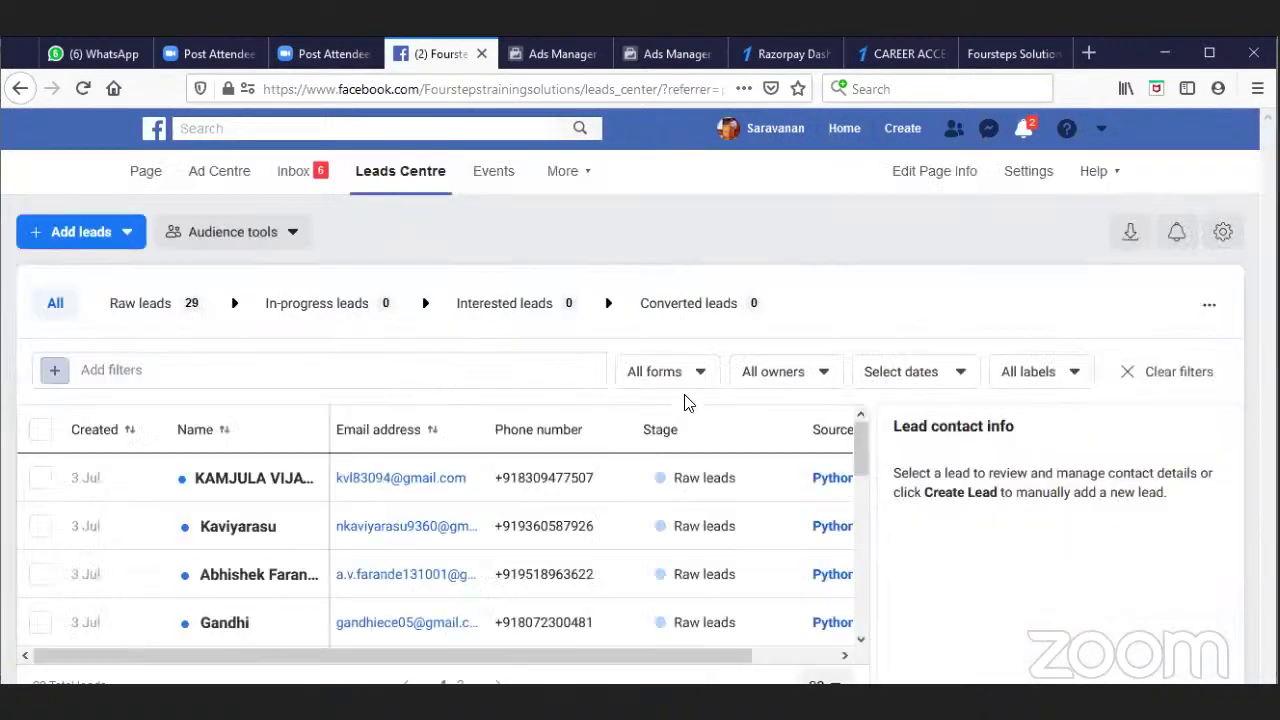
pyautogui.scroll(-5, 521, 533)
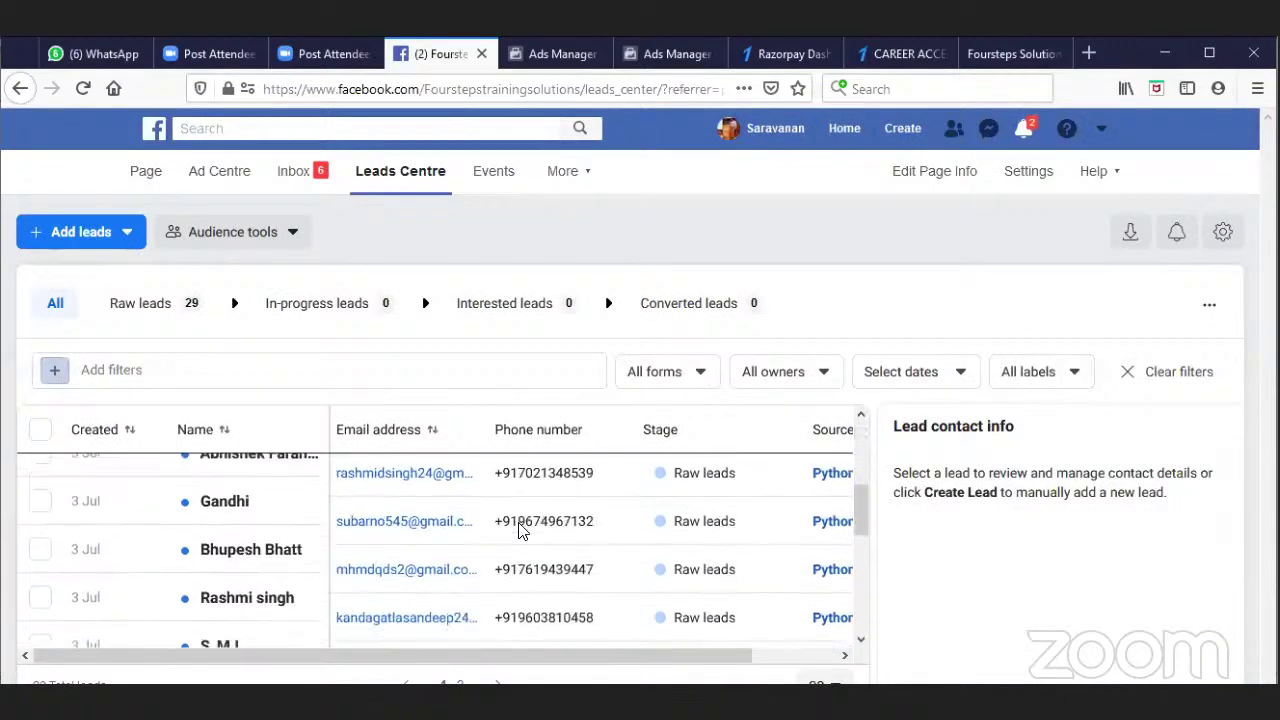
pyautogui.scroll(-5, 560, 530)
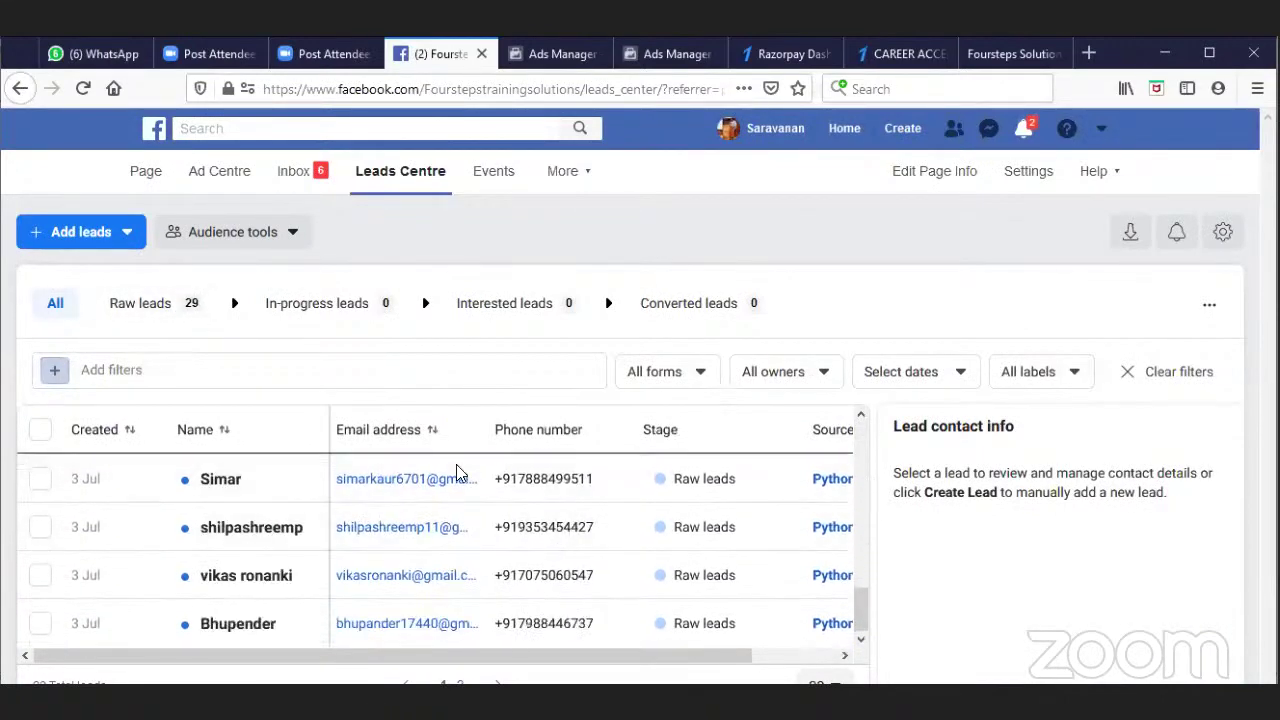
# Step: Return to the Ad Centre and view the Page's saved audiences
pyautogui.click(241, 184)
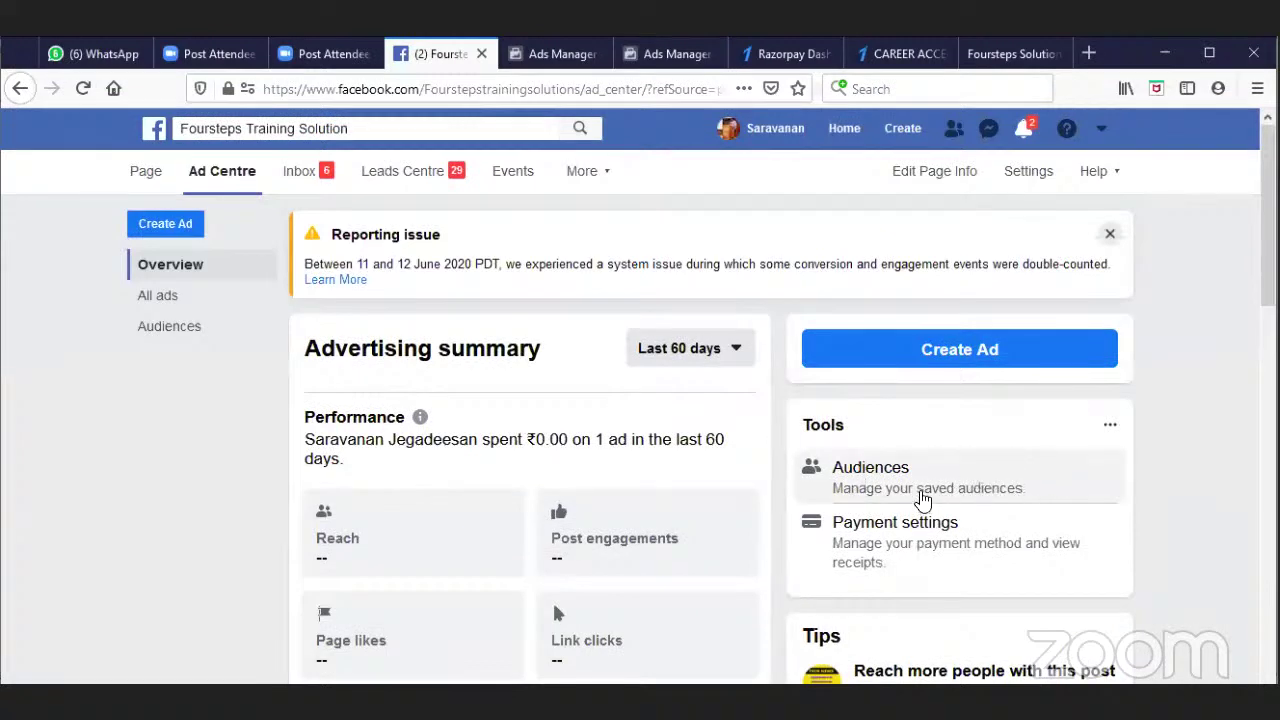
pyautogui.click(922, 498)
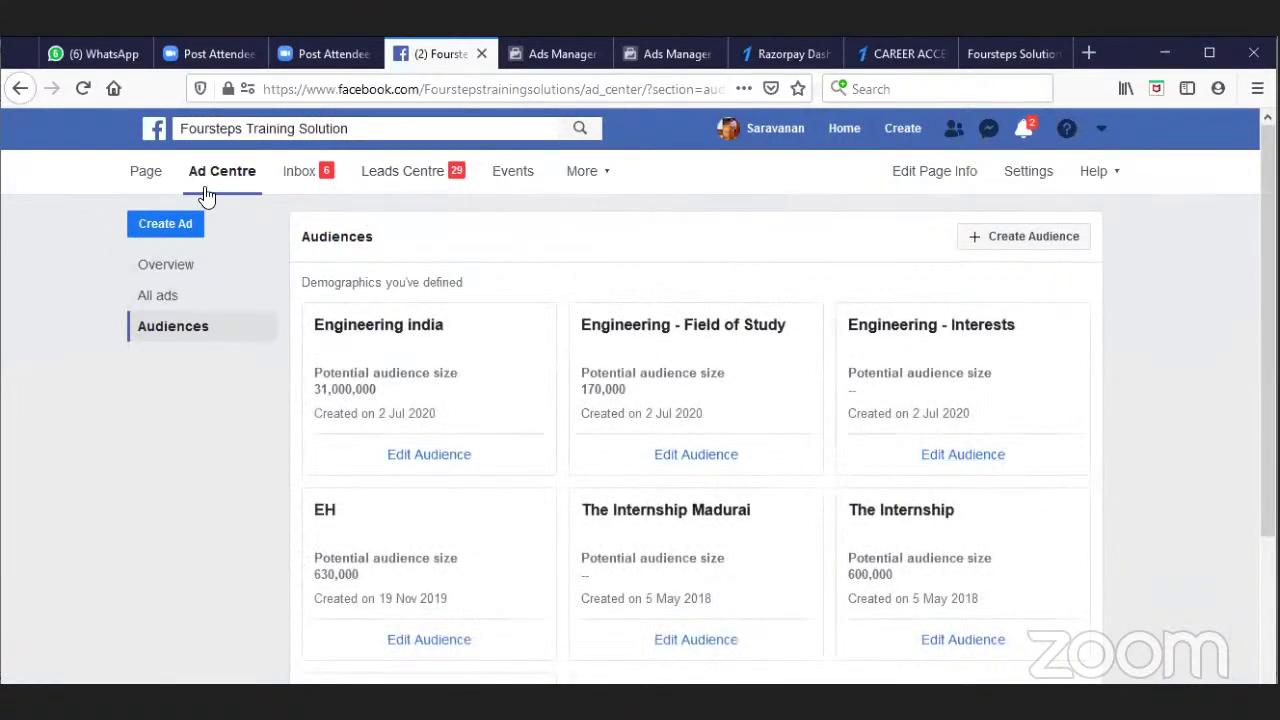
pyautogui.click(611, 177)
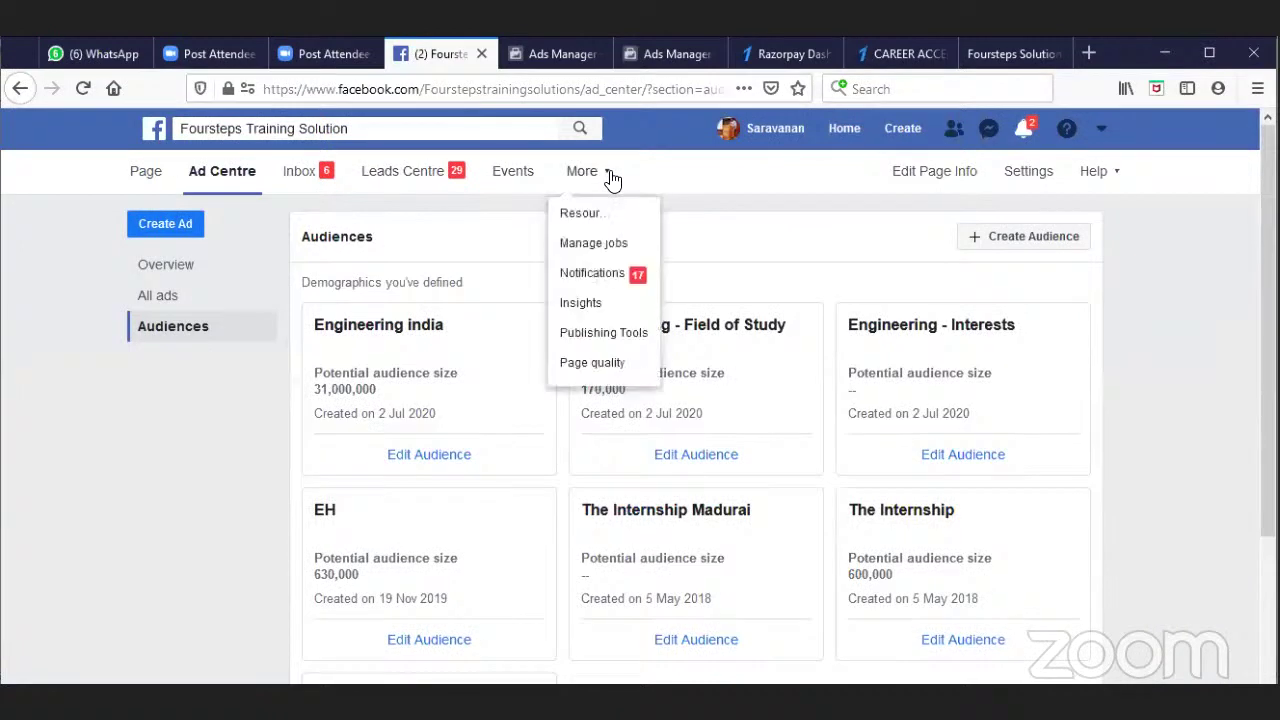
pyautogui.click(612, 178)
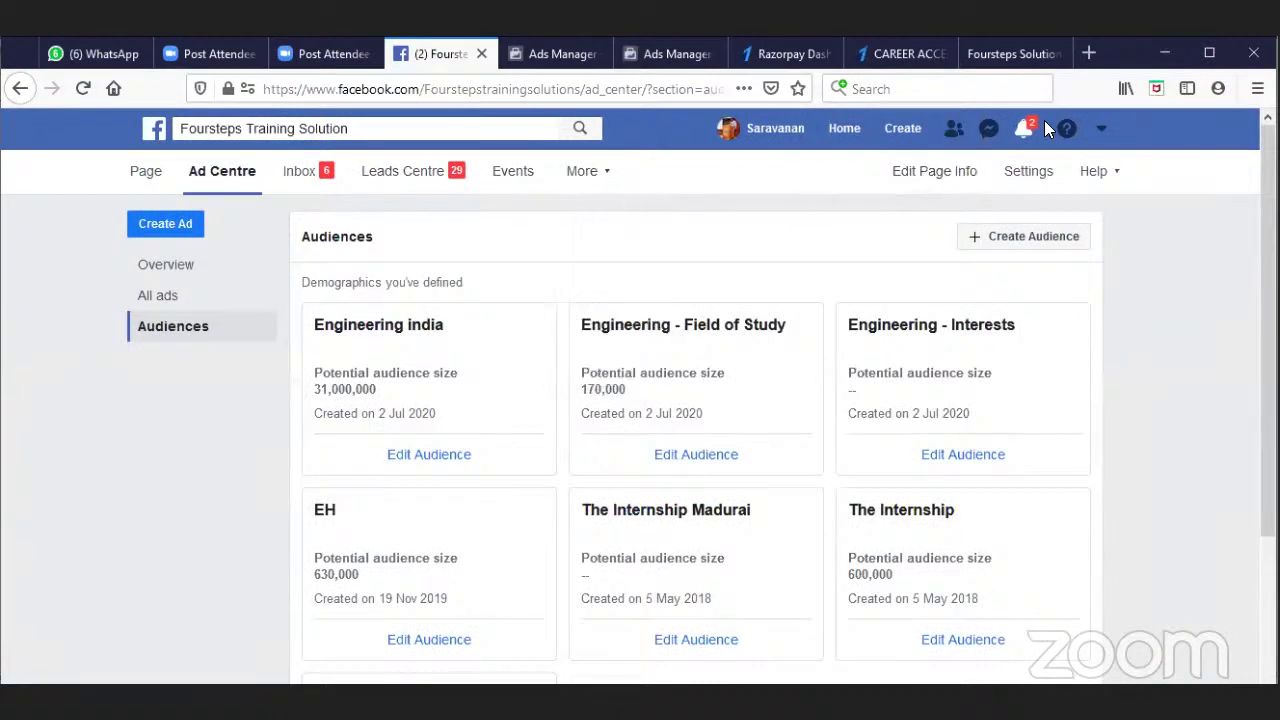
# Step: Open the ad account in Ads Manager, look over its campaigns and display the individual ads
pyautogui.click(1100, 129)
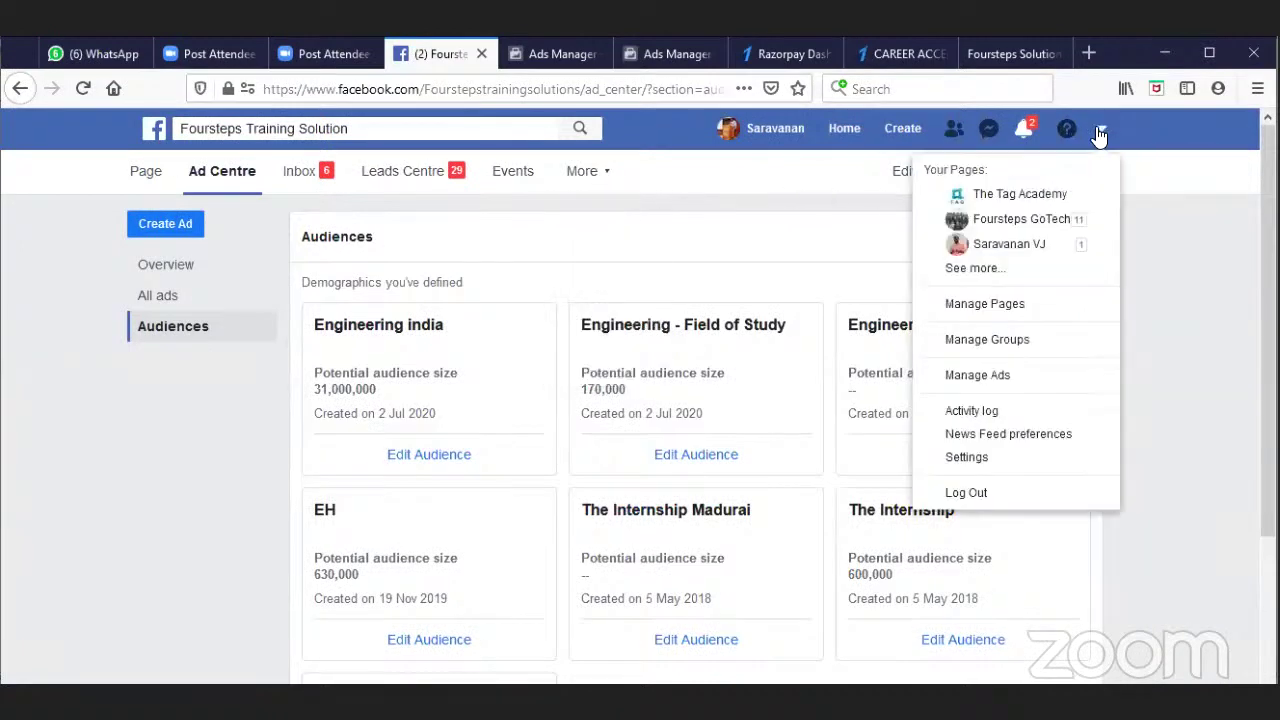
pyautogui.click(1010, 376)
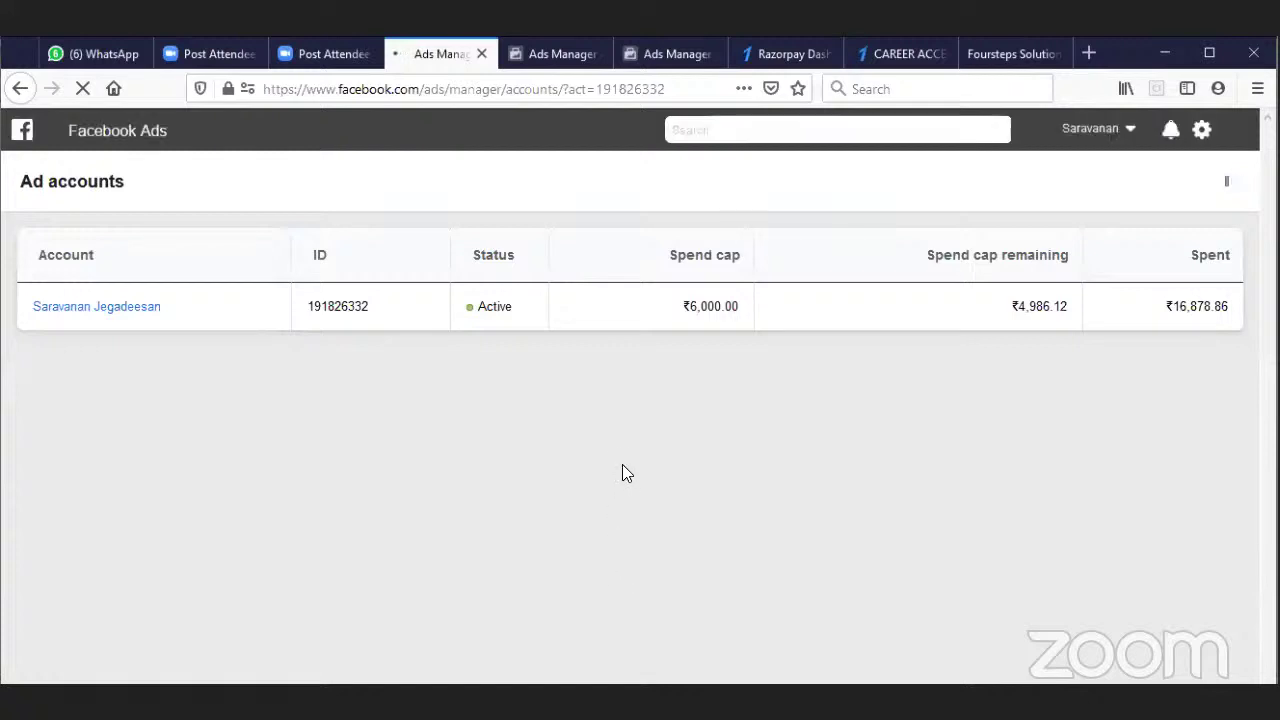
pyautogui.click(137, 309)
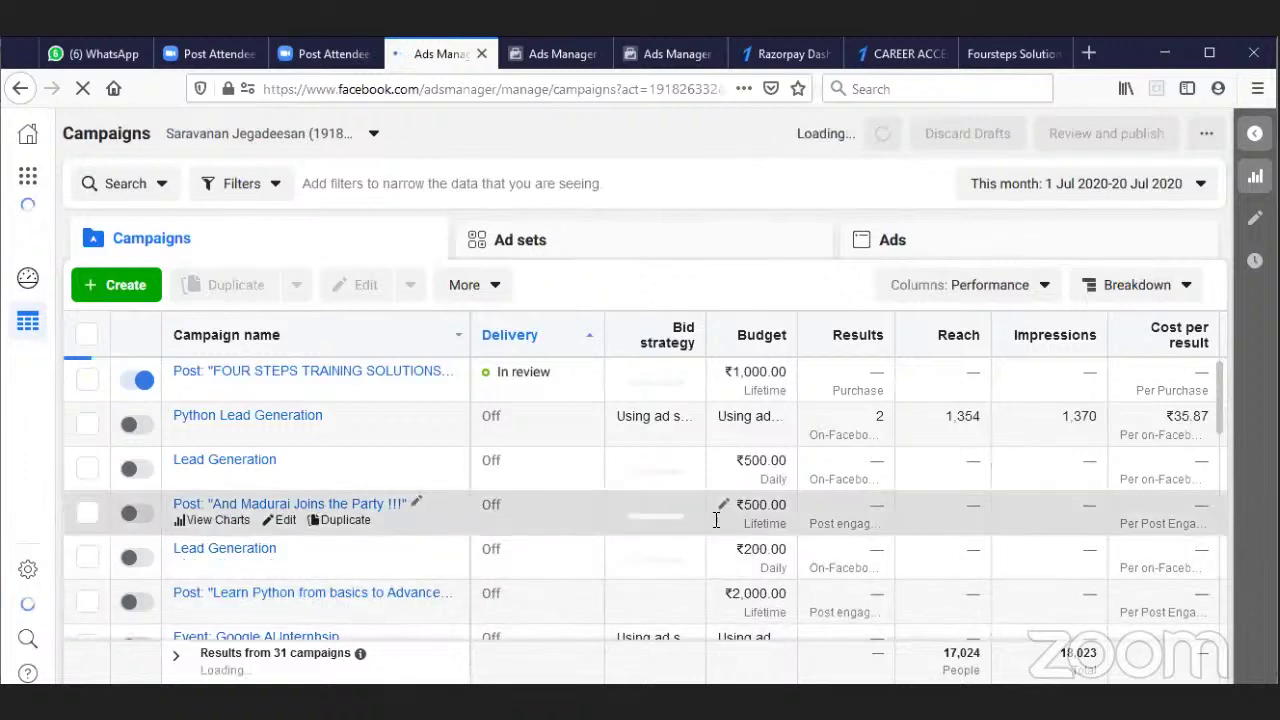
pyautogui.scroll(-2, 714, 520)
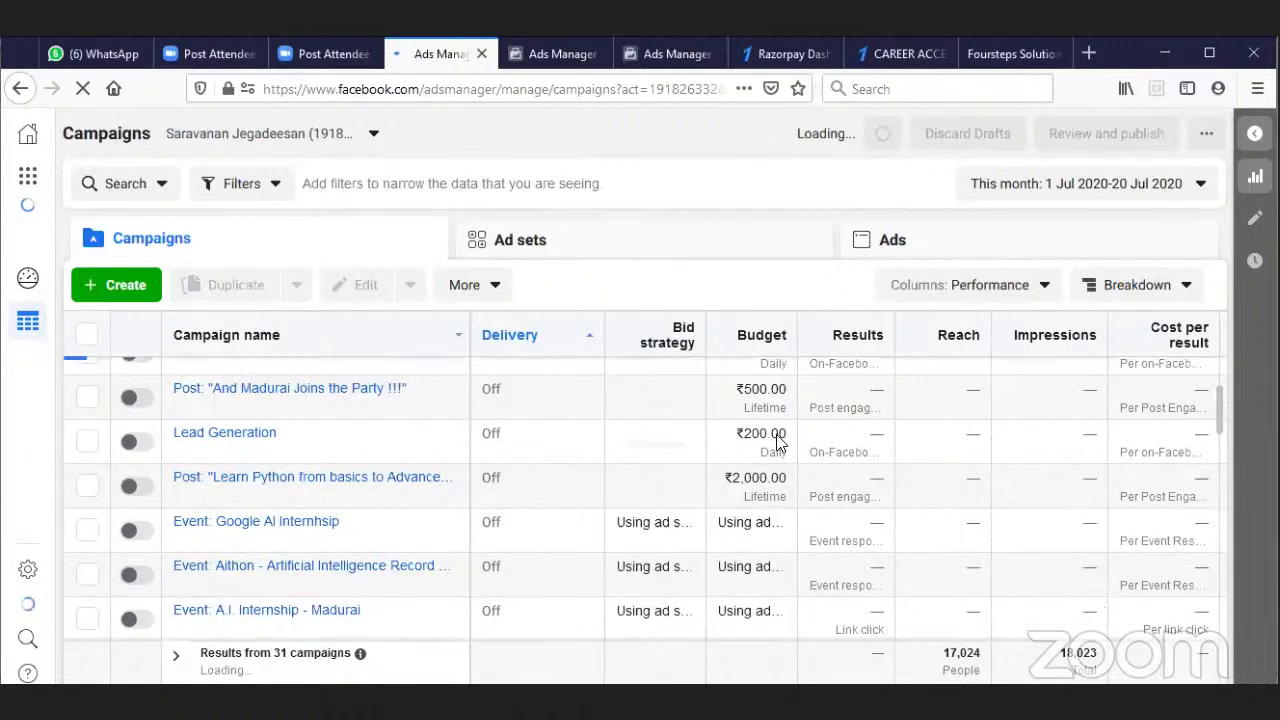
pyautogui.scroll(2, 755, 430)
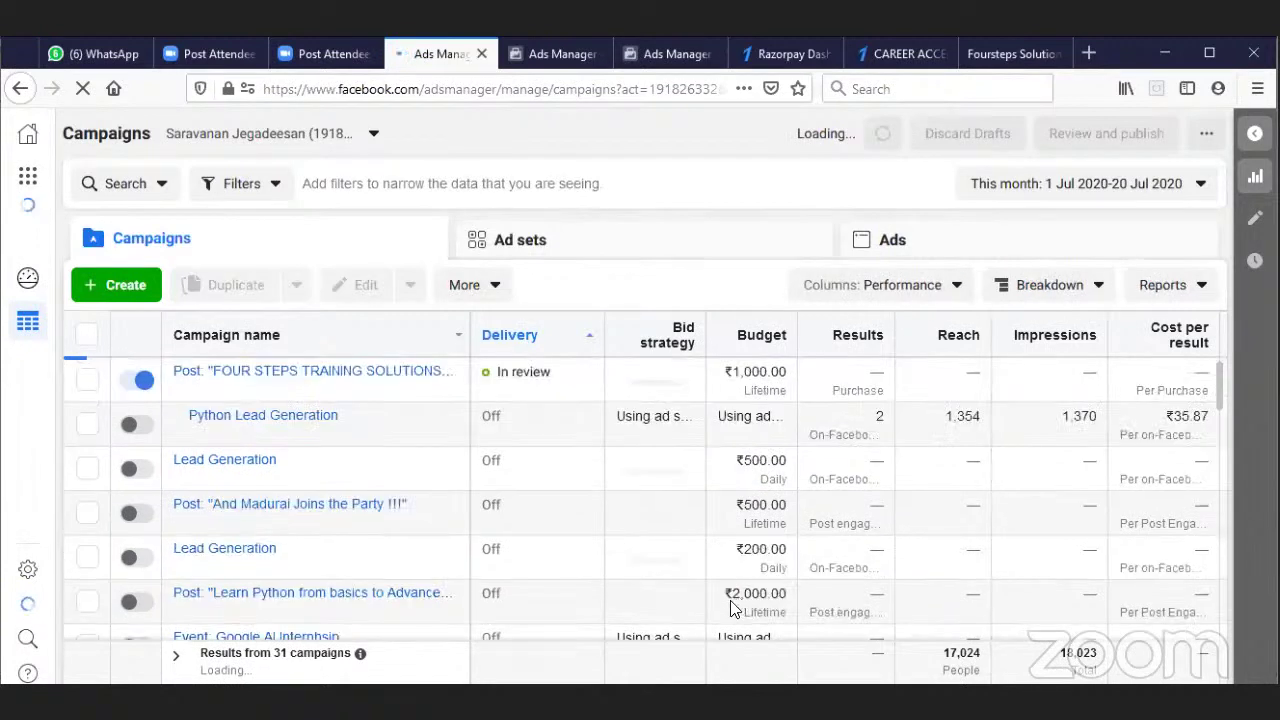
pyautogui.click(1030, 254)
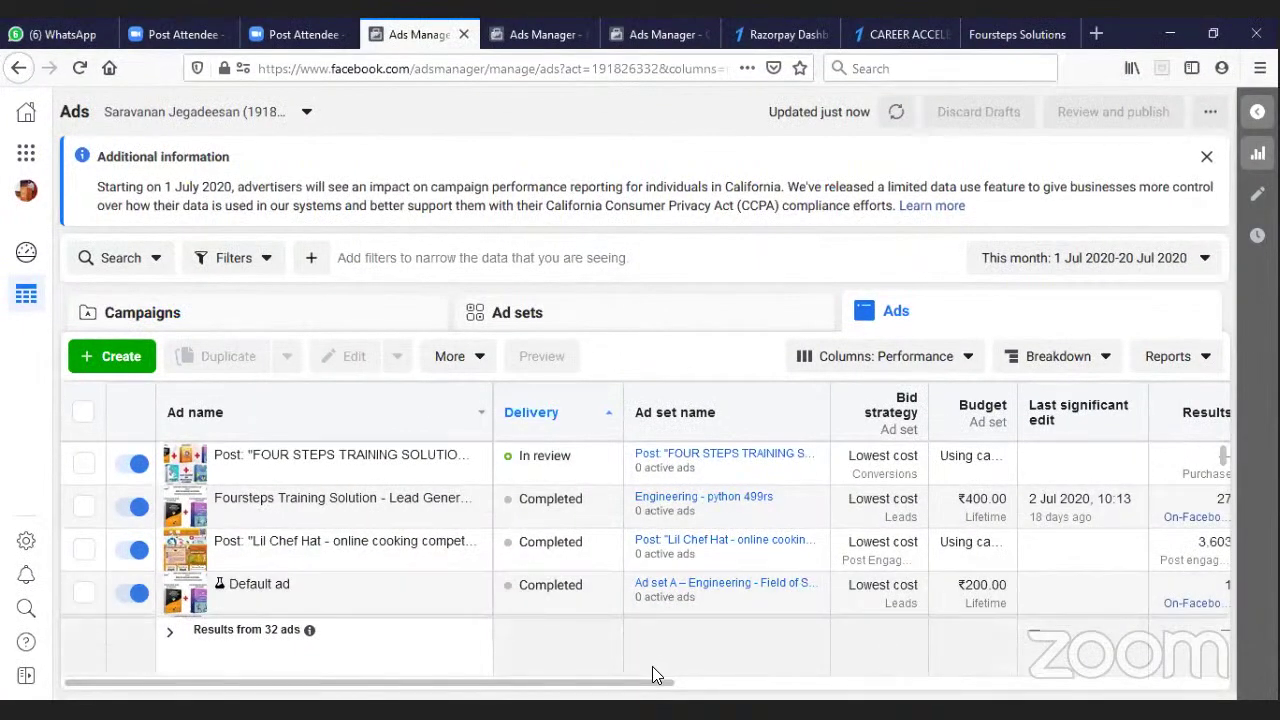
# Step: Review the results, reach, impressions, cost per result and ranking columns for the listed ads
pyautogui.moveTo(655, 688); pyautogui.dragTo(1006, 680)
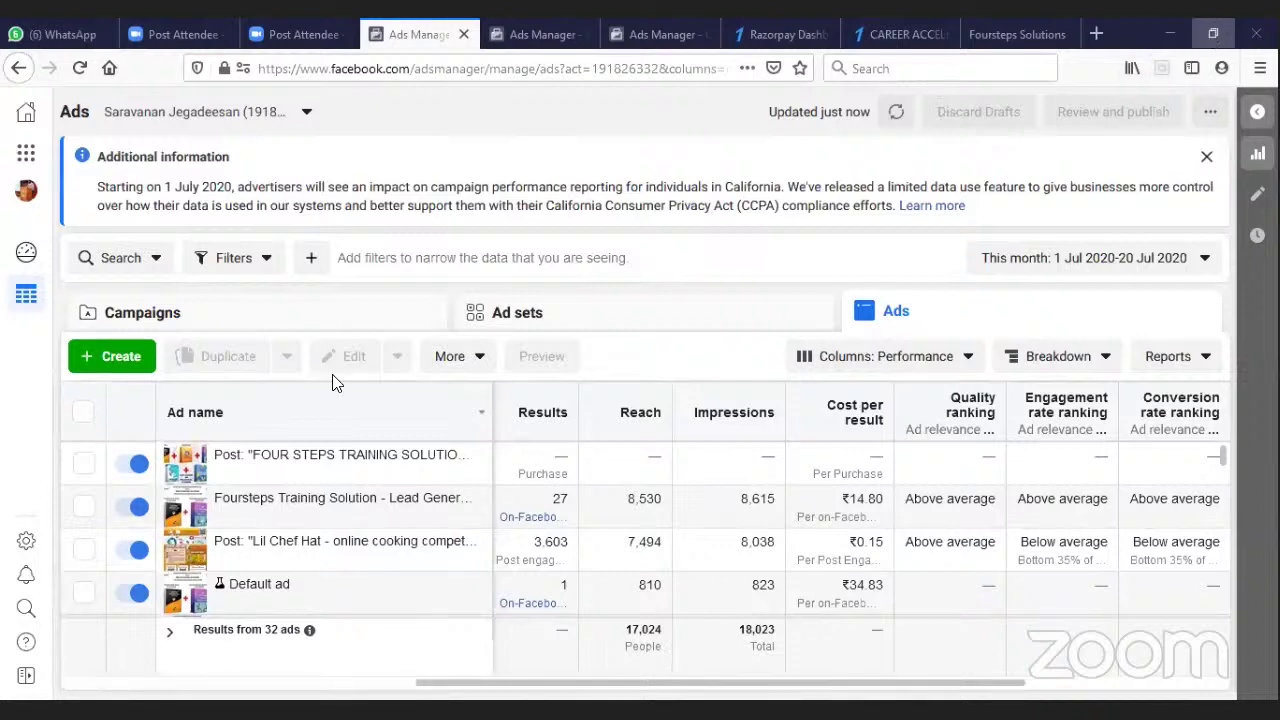
# Step: Search Google for "text overlay facebook tool" in a new browser tab and open Facebook's Text Overlay Tool
pyautogui.click(1212, 38)
pyautogui.click(900, 54)
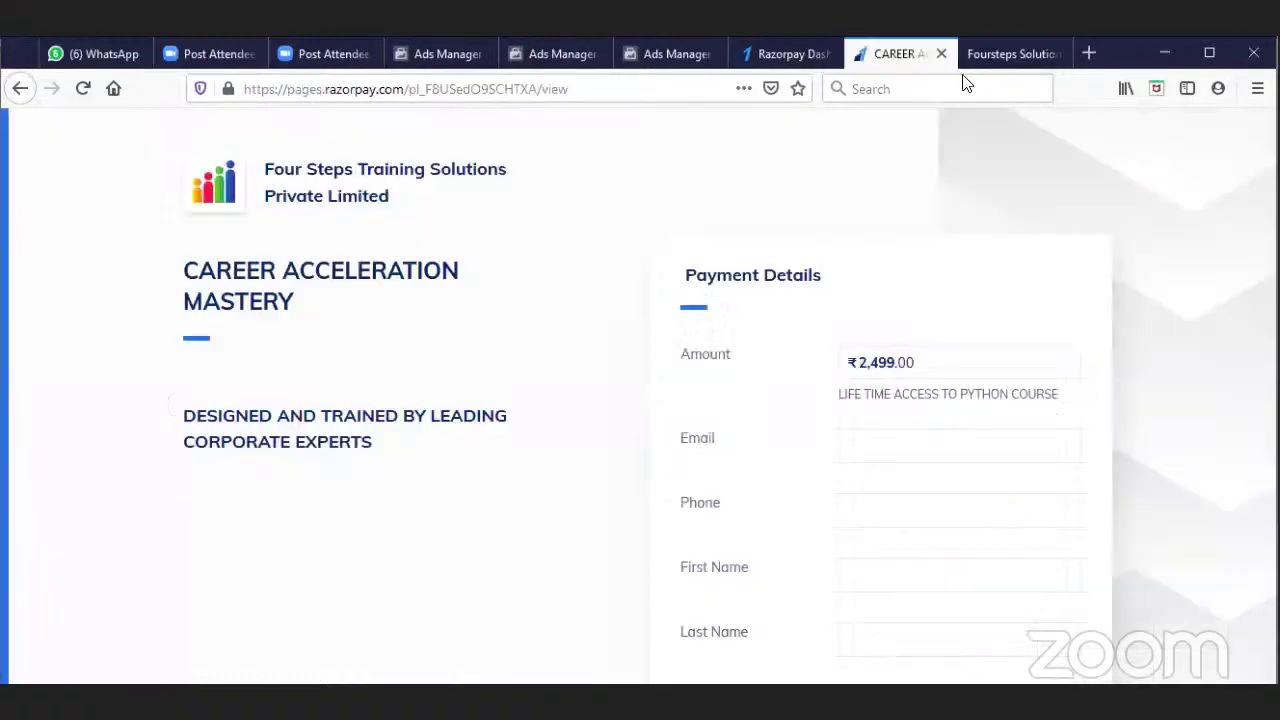
pyautogui.click(1010, 54)
pyautogui.hotkey('ctrl', 't')
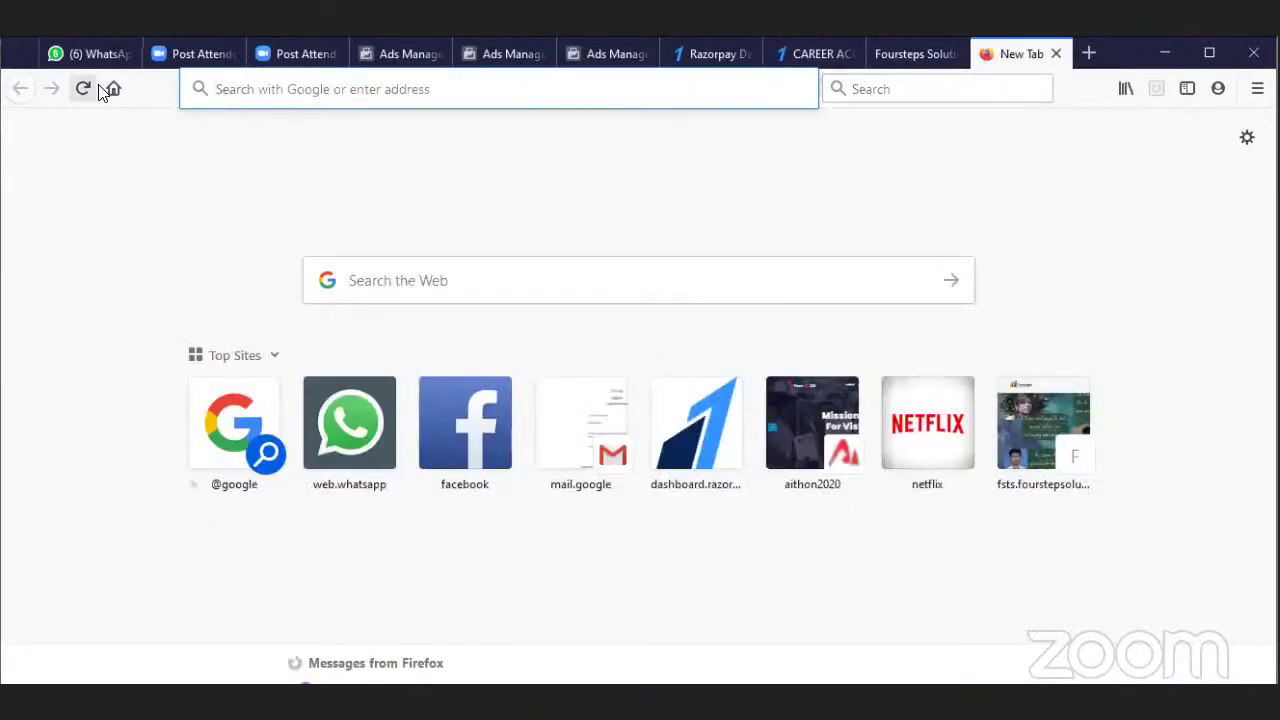
pyautogui.click(86, 87)
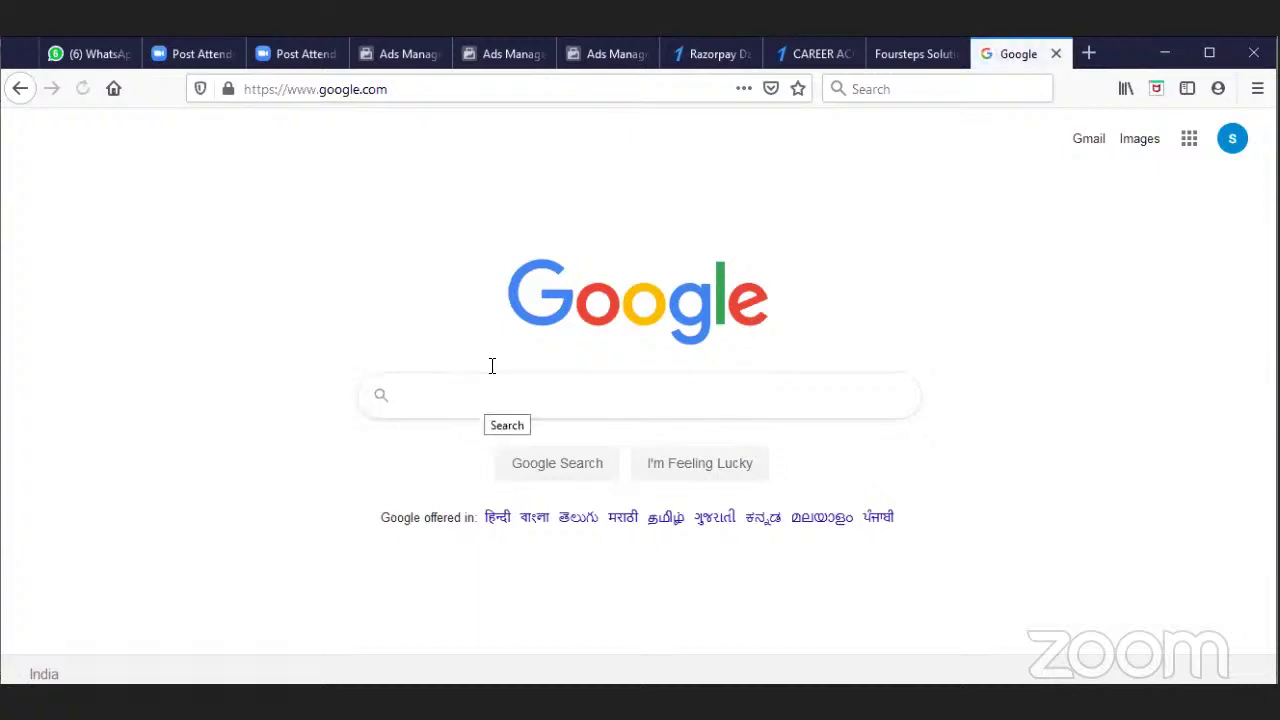
pyautogui.write('text ov')
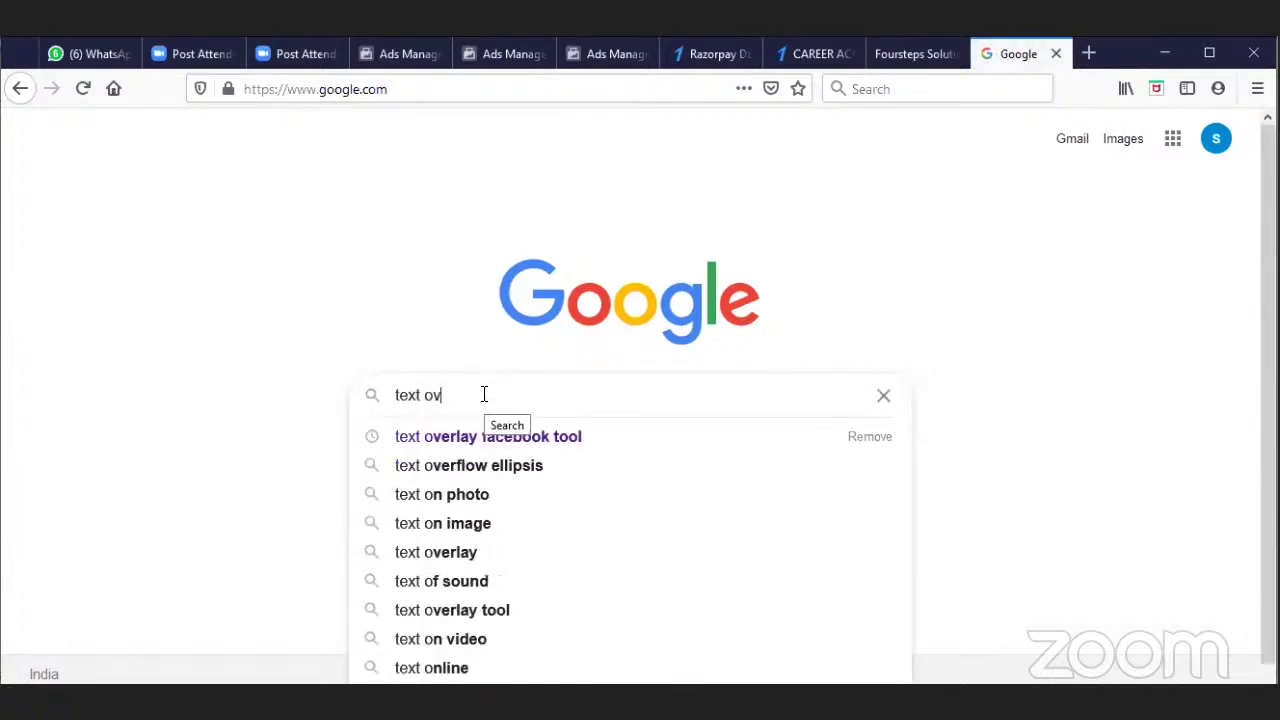
pyautogui.write('er')
pyautogui.click(598, 440)
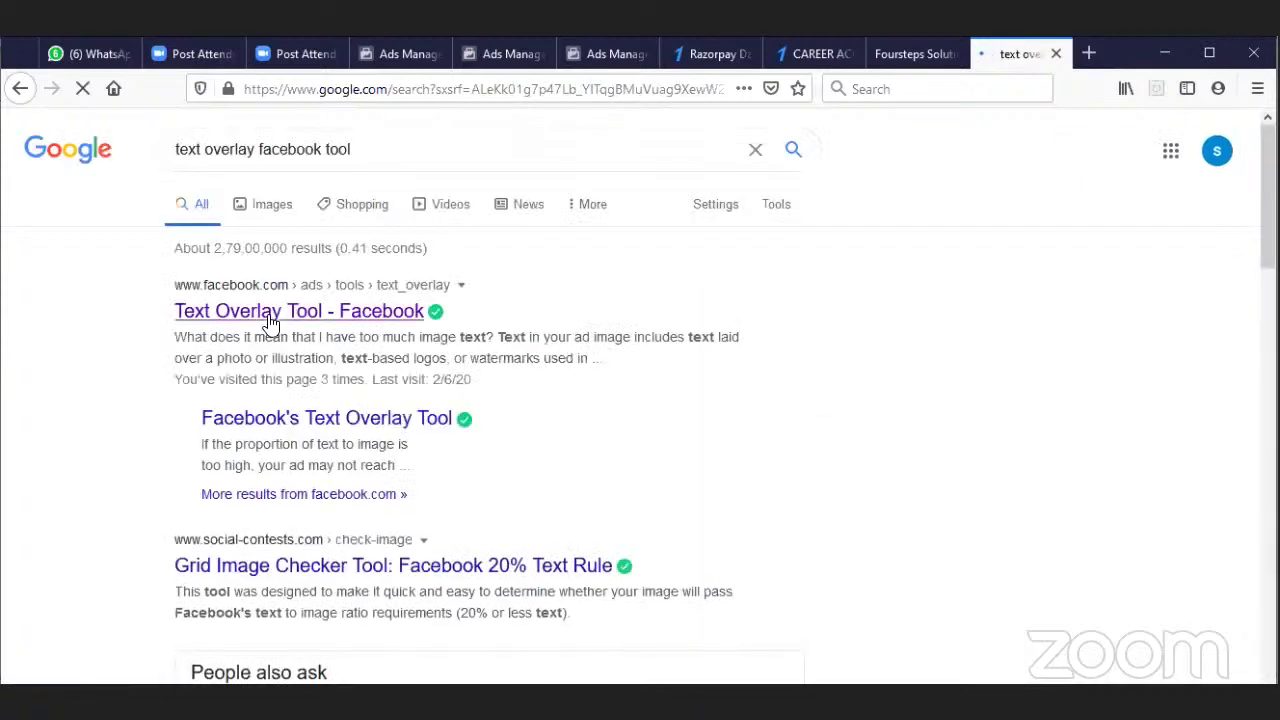
pyautogui.click(270, 312)
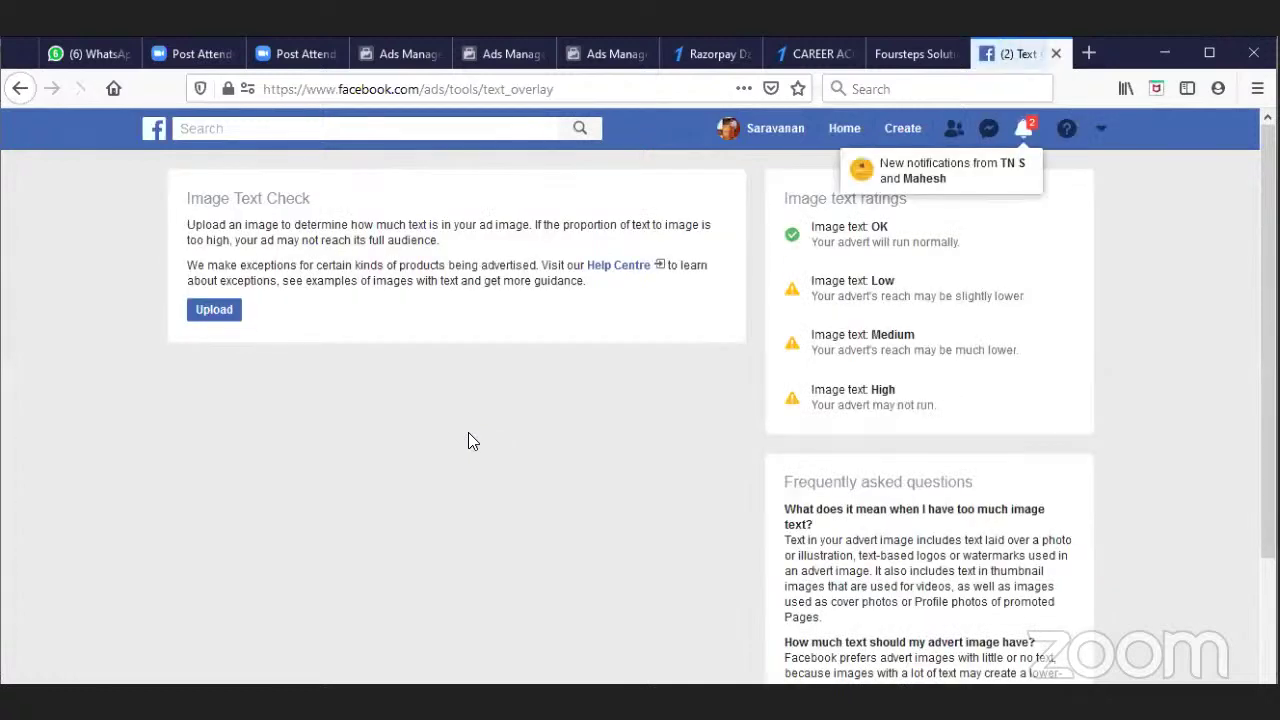
# Step: Upload the recent image "for Add 2" from the ADD folder to the Image Text Check
pyautogui.click(214, 310)
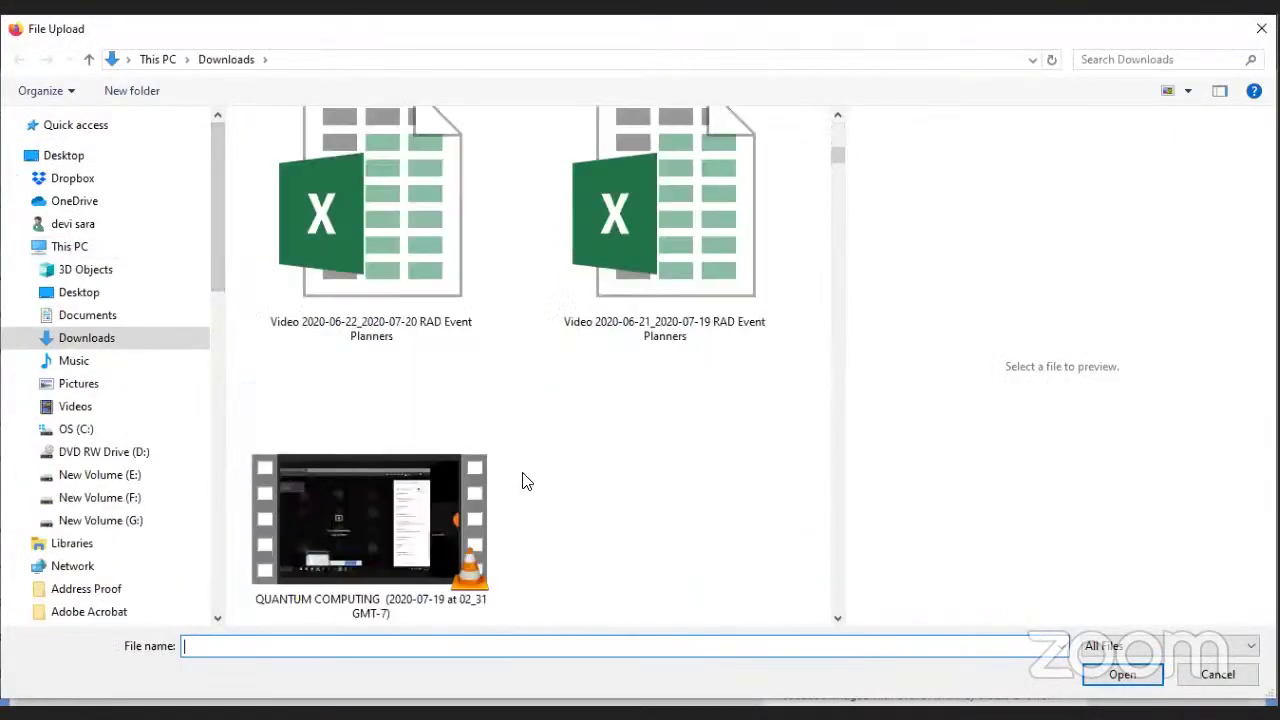
pyautogui.click(100, 125)
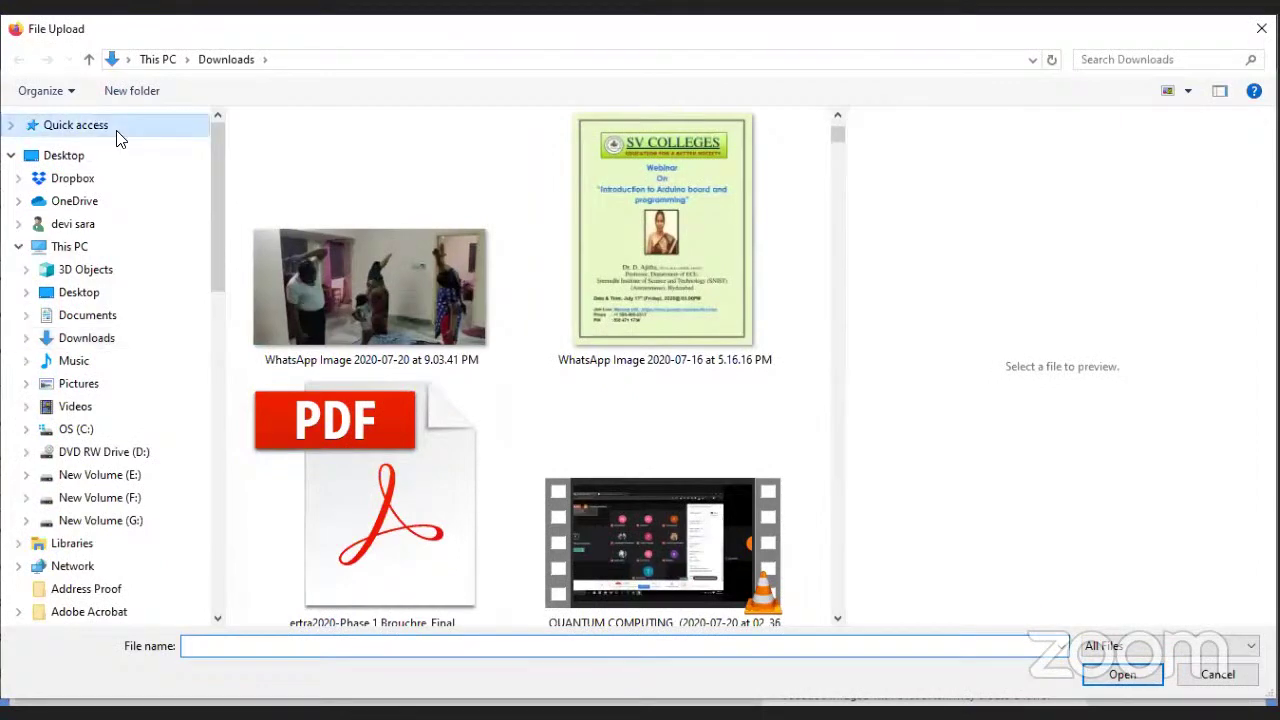
pyautogui.scroll(-6, 449, 391)
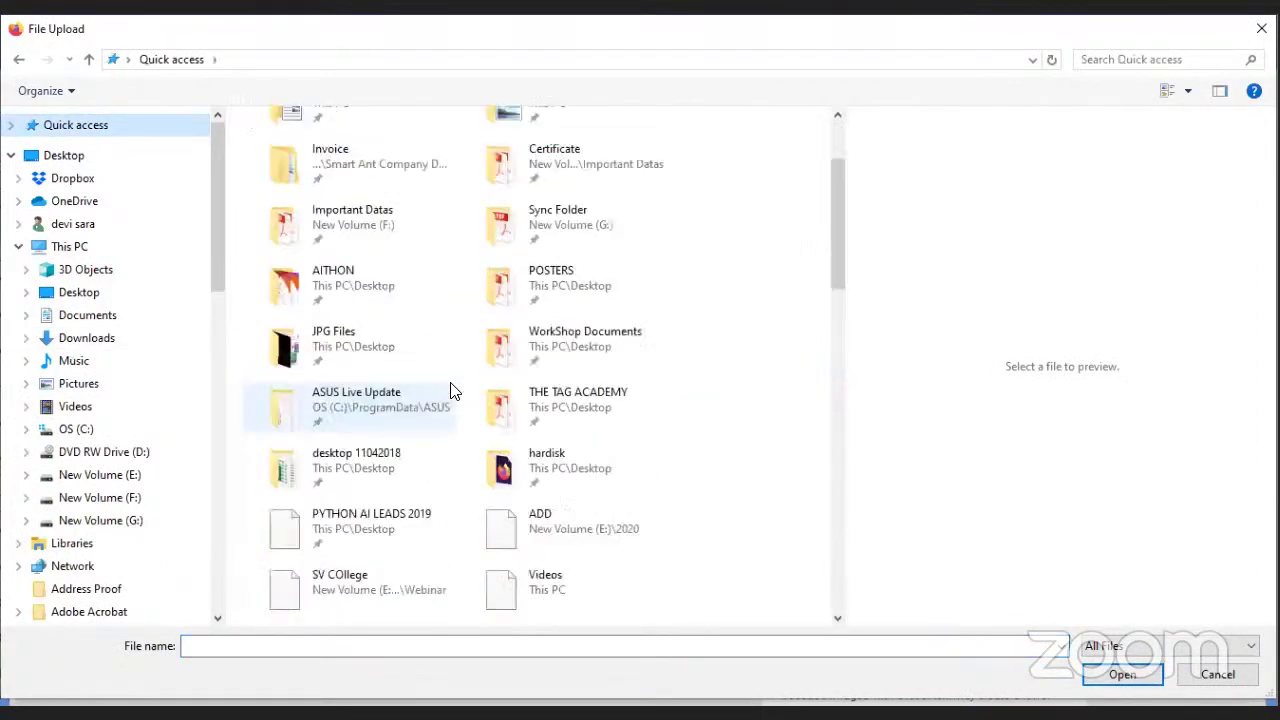
pyautogui.click(354, 412)
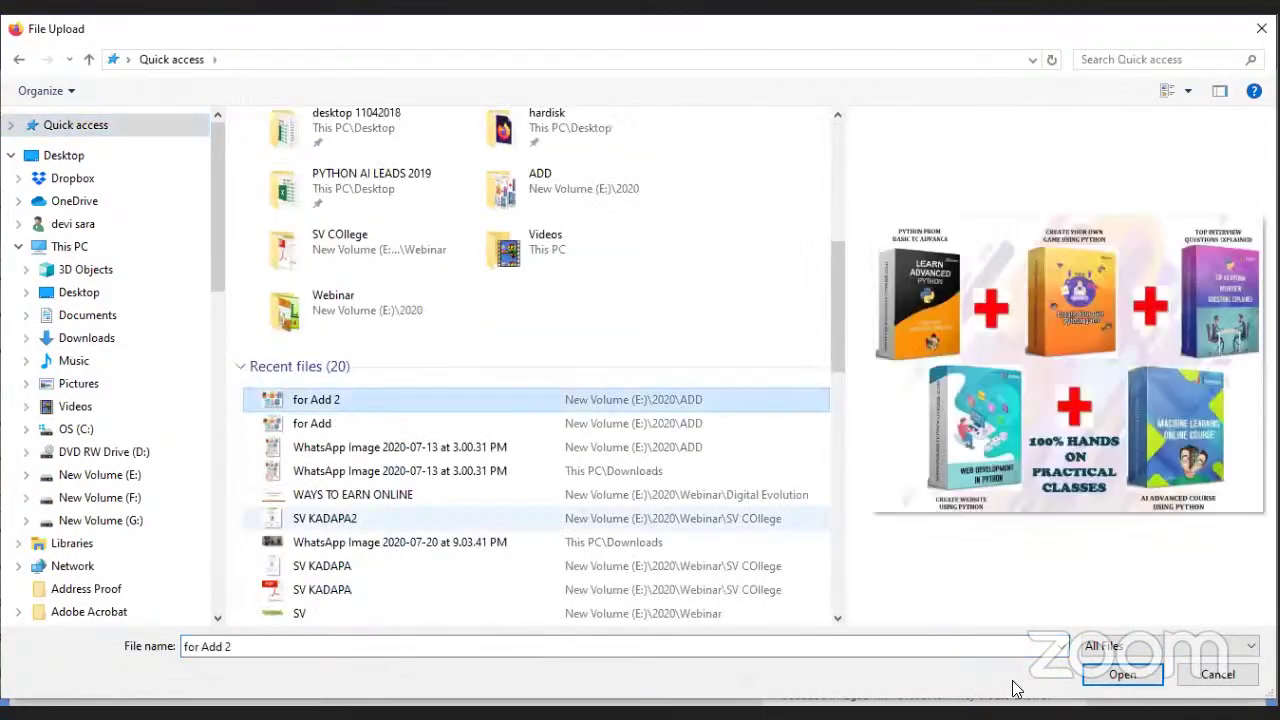
pyautogui.click(1106, 682)
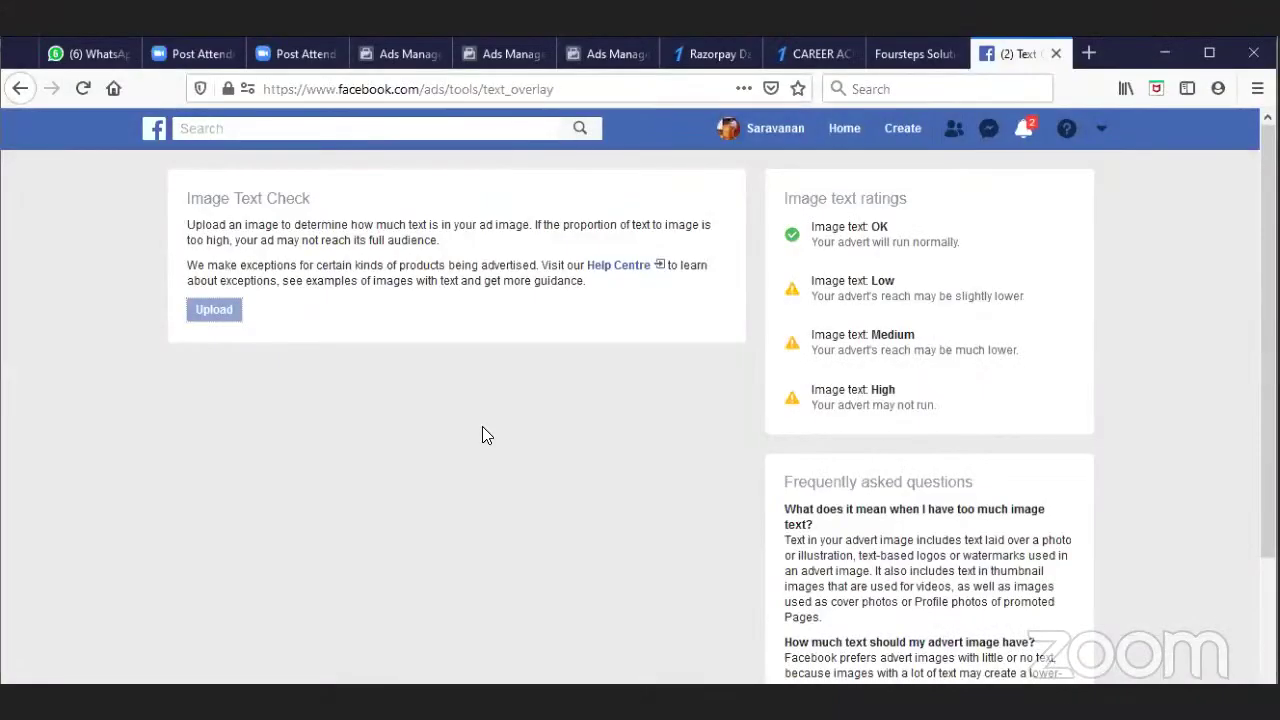